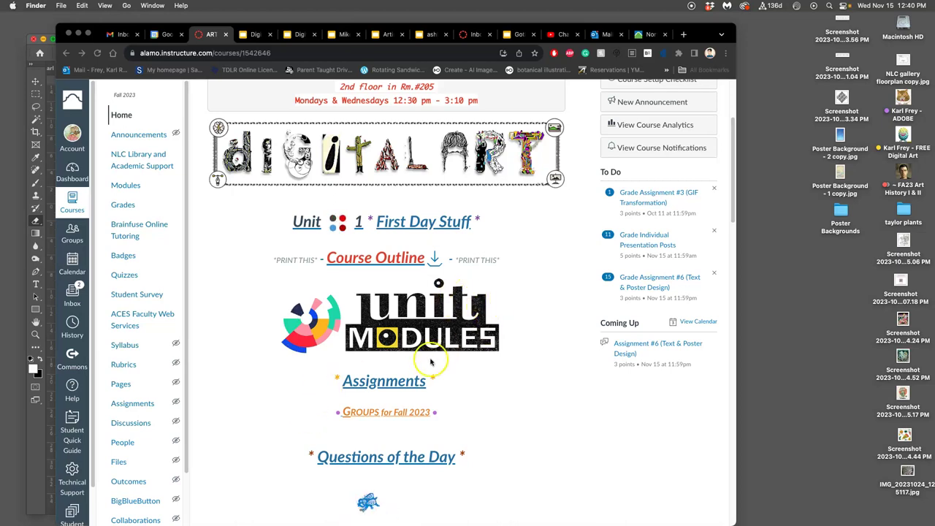
Step: Visit Assignments, return to the course home, and open the '2. DIG-I-Outline-CROSSLISTED FA23 - 2.pdf' preview
{"action": "left_click", "coordinate": [402, 384]}
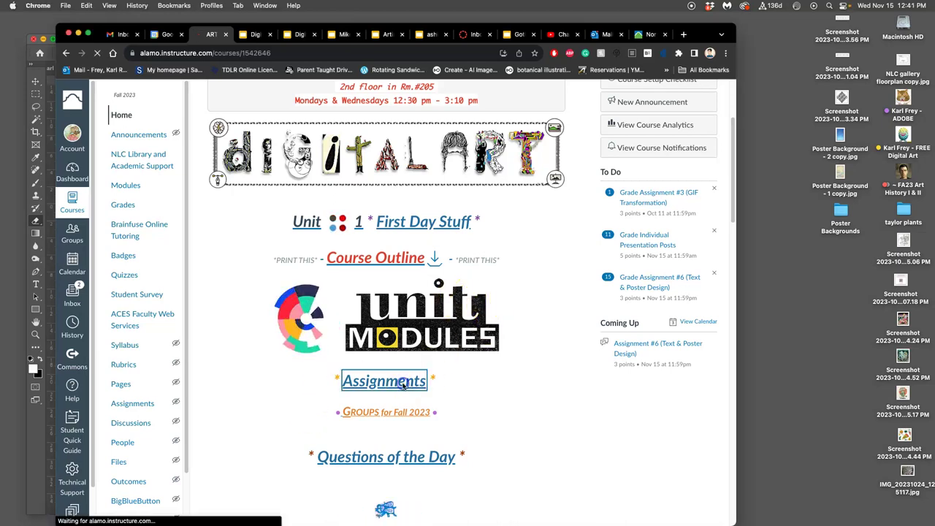
{"action": "left_click", "coordinate": [65, 52]}
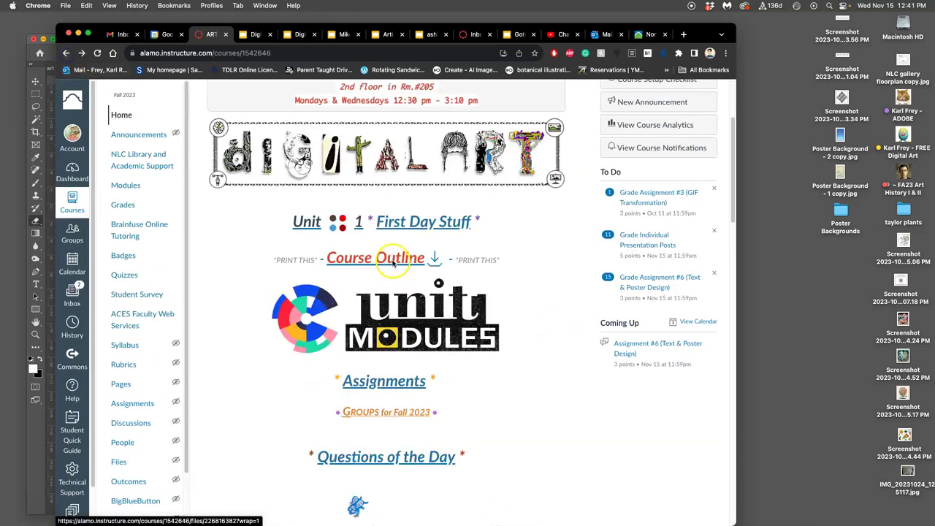
{"action": "left_click", "coordinate": [395, 266]}
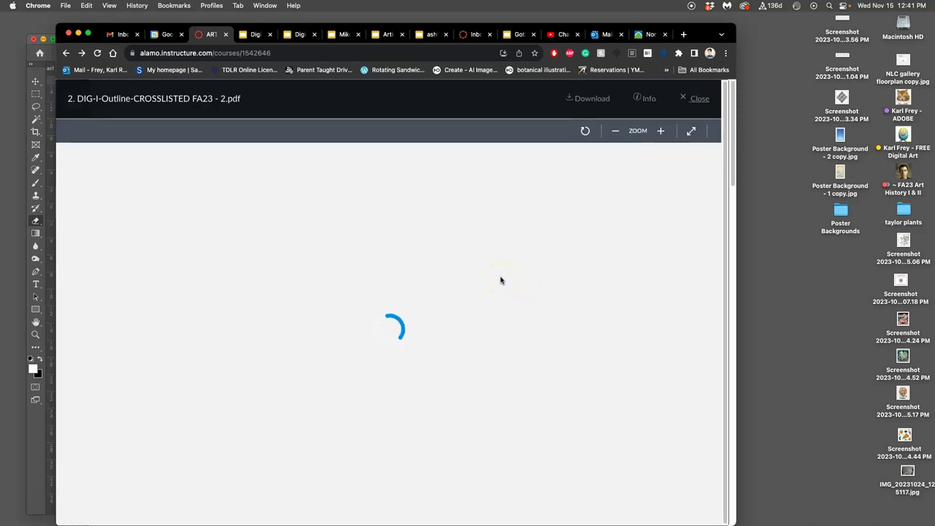
Step: Scroll the outline preview down to page 6 of 7, showing the Nov. 15–27 schedule
{"action": "scroll", "coordinate": [502, 278], "scroll_direction": "down", "scroll_amount": 15}
{"action": "scroll", "coordinate": [502, 279], "scroll_direction": "down", "scroll_amount": 10}
{"action": "scroll", "coordinate": [502, 280], "scroll_direction": "down", "scroll_amount": 5}
{"action": "scroll", "coordinate": [501, 280], "scroll_direction": "down", "scroll_amount": 15}
{"action": "scroll", "coordinate": [502, 279], "scroll_direction": "down", "scroll_amount": 15}
{"action": "scroll", "coordinate": [502, 280], "scroll_direction": "down", "scroll_amount": 2}
{"action": "left_click", "coordinate": [551, 257]}
{"action": "scroll", "coordinate": [320, 239], "scroll_direction": "down", "scroll_amount": 3}
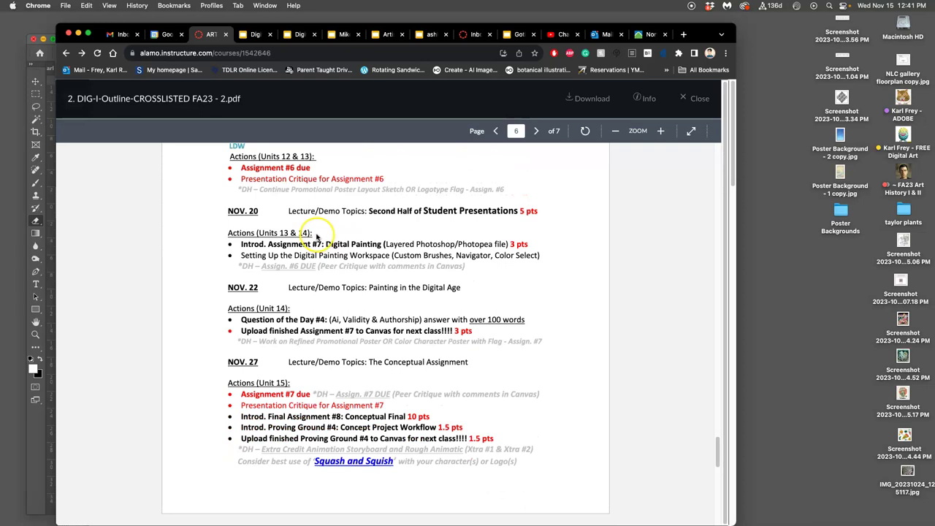
{"action": "scroll", "coordinate": [317, 236], "scroll_direction": "up", "scroll_amount": 1}
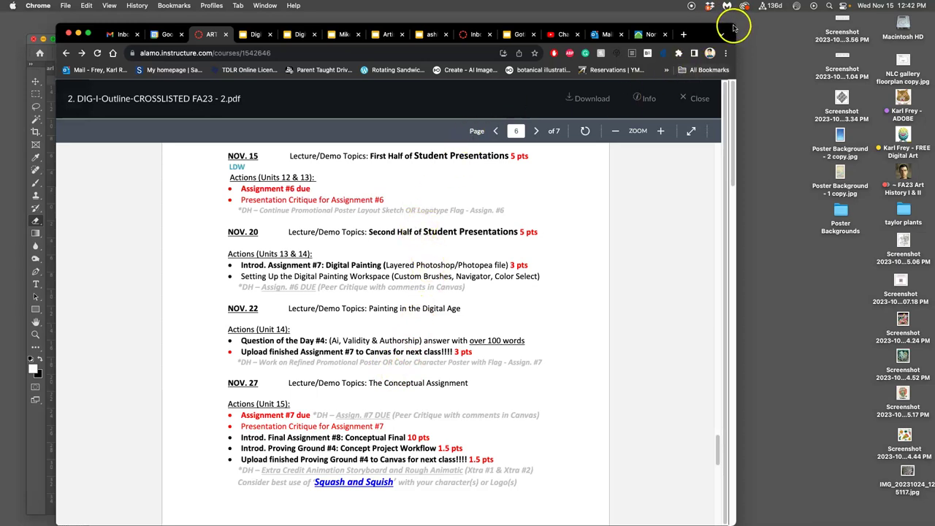
Step: Drag the Chrome window's top-right corner to enlarge the window
{"action": "left_click_drag", "start_coordinate": [733, 27], "coordinate": [744, 46]}
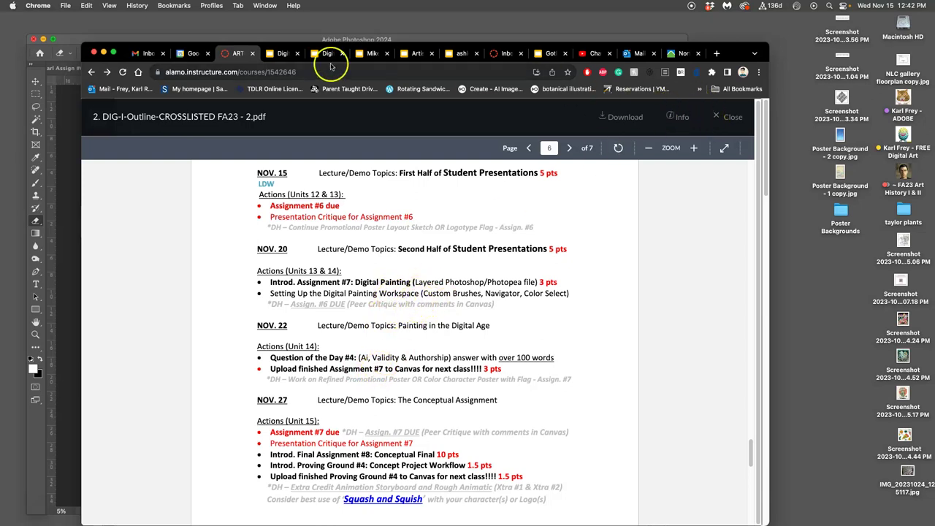
Step: Close the course outline preview and go to the Assignment Sheets page
{"action": "left_click", "coordinate": [734, 121]}
{"action": "scroll", "coordinate": [547, 334], "scroll_direction": "down", "scroll_amount": 3}
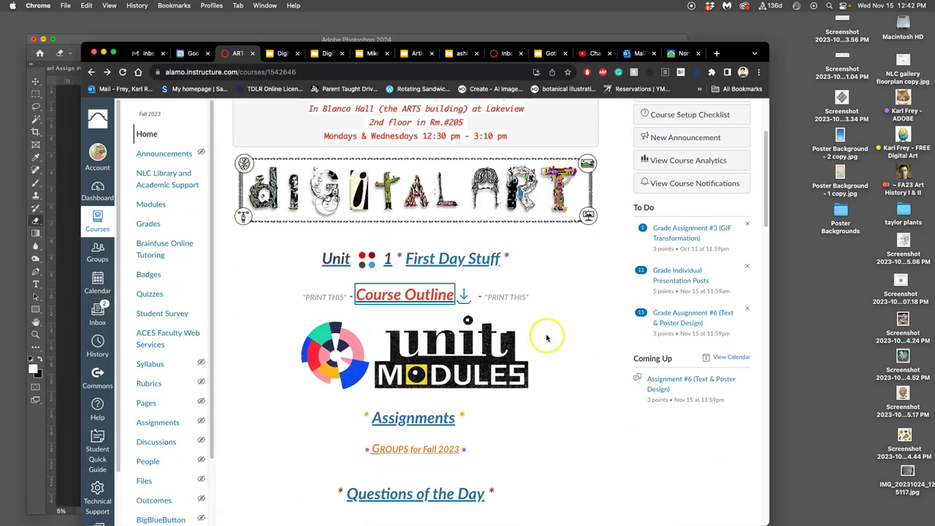
{"action": "left_click", "coordinate": [424, 421]}
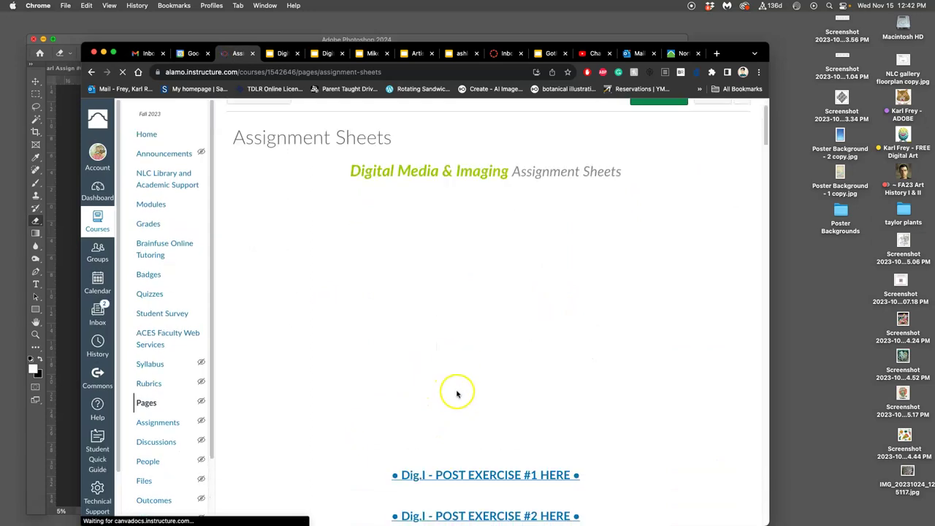
{"action": "scroll", "coordinate": [457, 395], "scroll_direction": "down", "scroll_amount": 15}
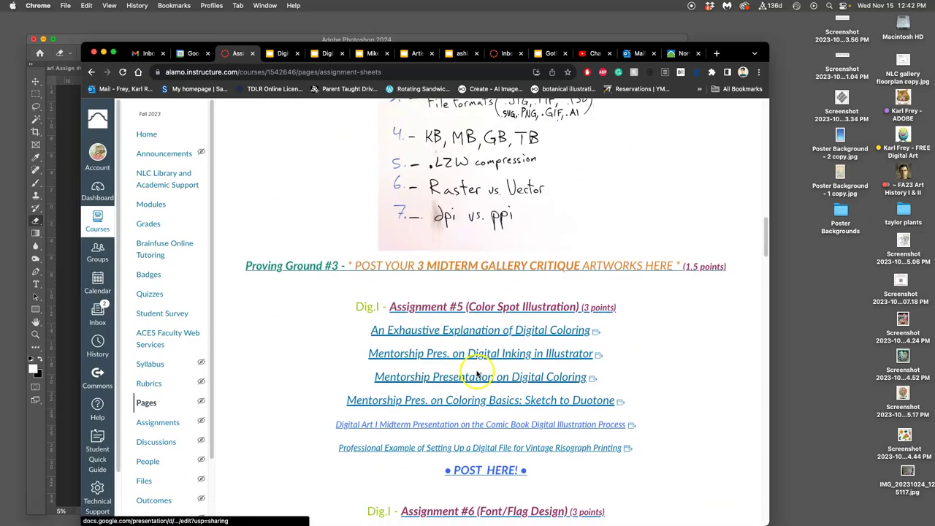
{"action": "scroll", "coordinate": [479, 372], "scroll_direction": "down", "scroll_amount": 2}
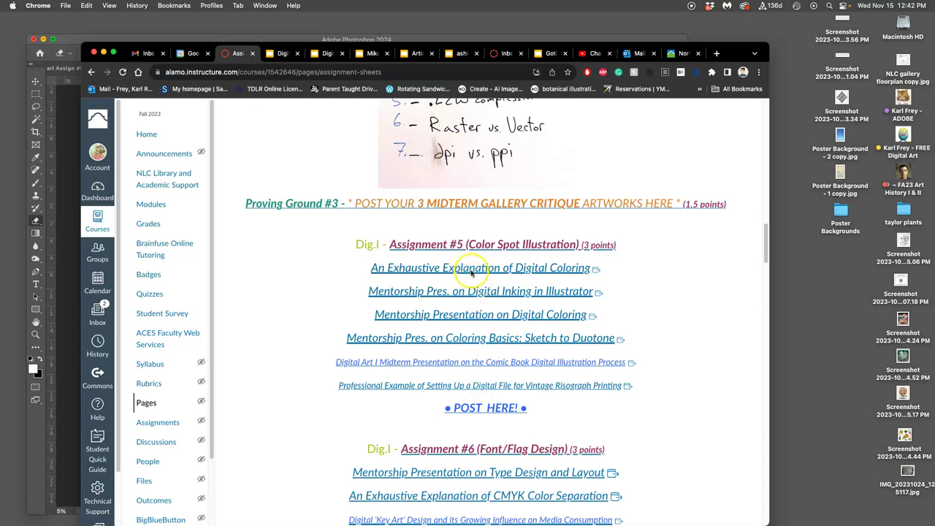
Step: Open the Digital Coloring link in a new tab and view the 'Introduction to Digital Coloring' slides
{"action": "right_click", "coordinate": [476, 269]}
{"action": "left_click", "coordinate": [510, 276]}
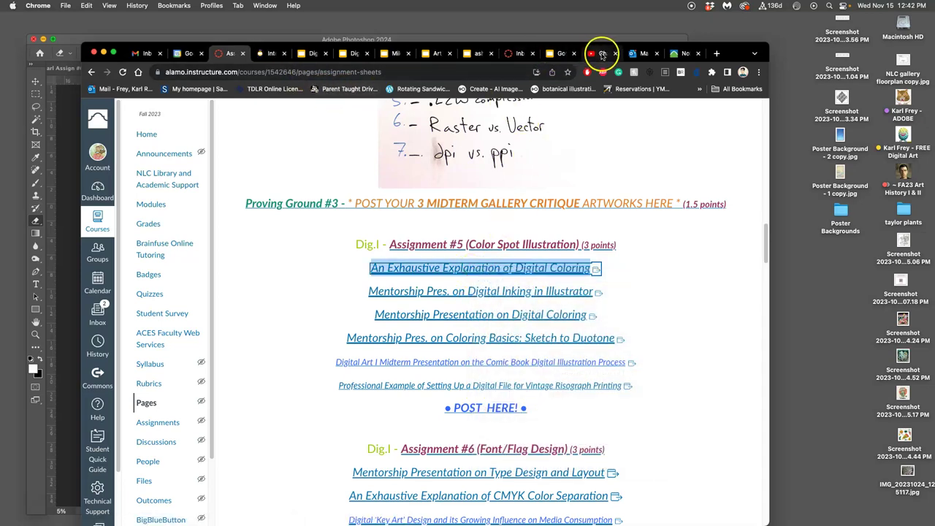
{"action": "left_click_drag", "start_coordinate": [590, 55], "coordinate": [278, 60]}
{"action": "left_click", "coordinate": [277, 59]}
{"action": "scroll", "coordinate": [153, 345], "scroll_direction": "down", "scroll_amount": 20}
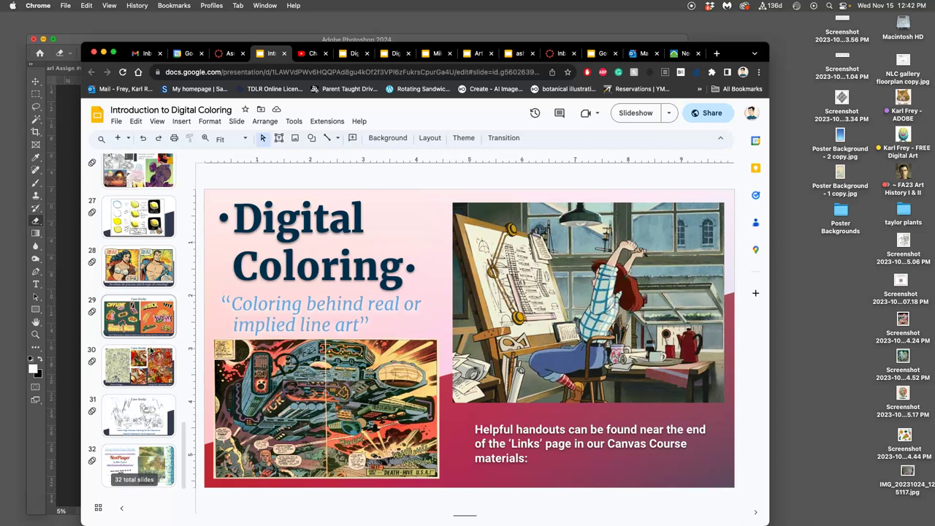
Step: Browse the deck's later slides and settle on slide 24, 'Color-Holds'
{"action": "left_click", "coordinate": [151, 351]}
{"action": "left_click", "coordinate": [146, 252]}
{"action": "key", "text": "Up"}
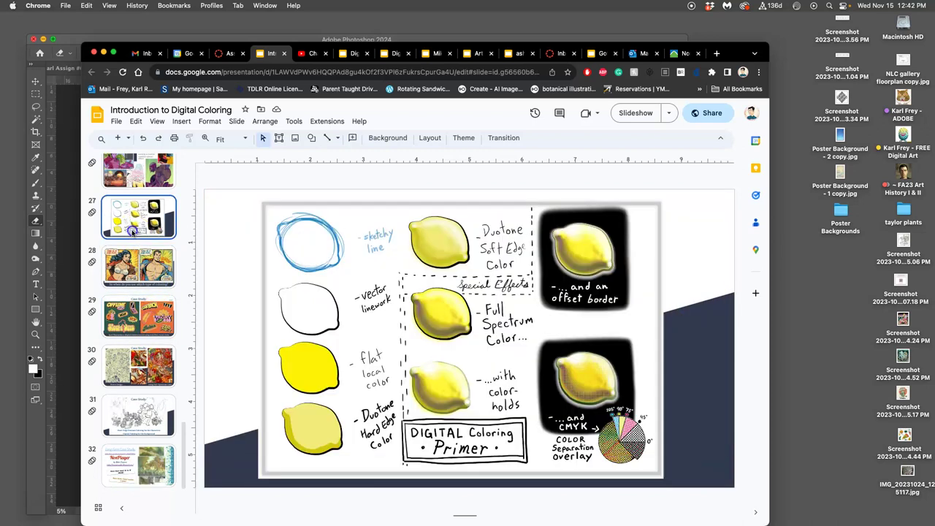
{"action": "key", "text": "Up"}
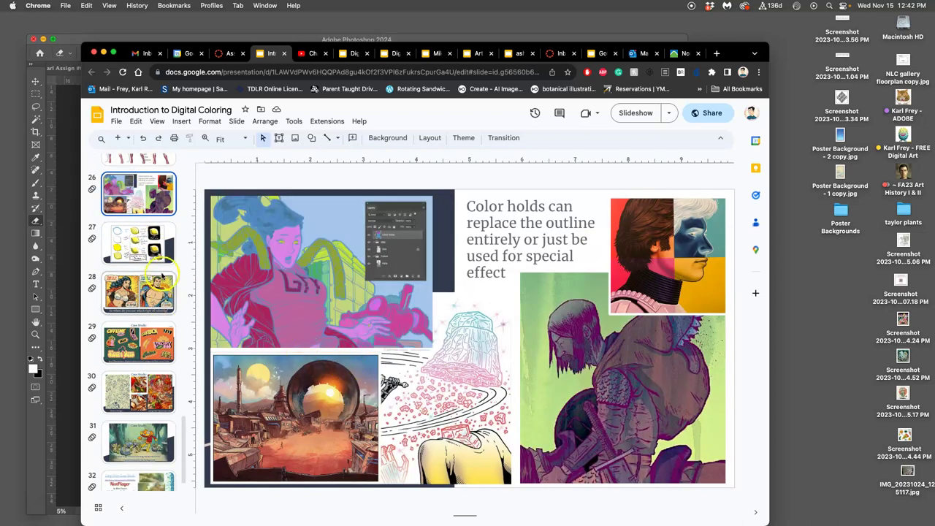
{"action": "scroll", "coordinate": [146, 296], "scroll_direction": "up", "scroll_amount": 5}
{"action": "left_click", "coordinate": [146, 296]}
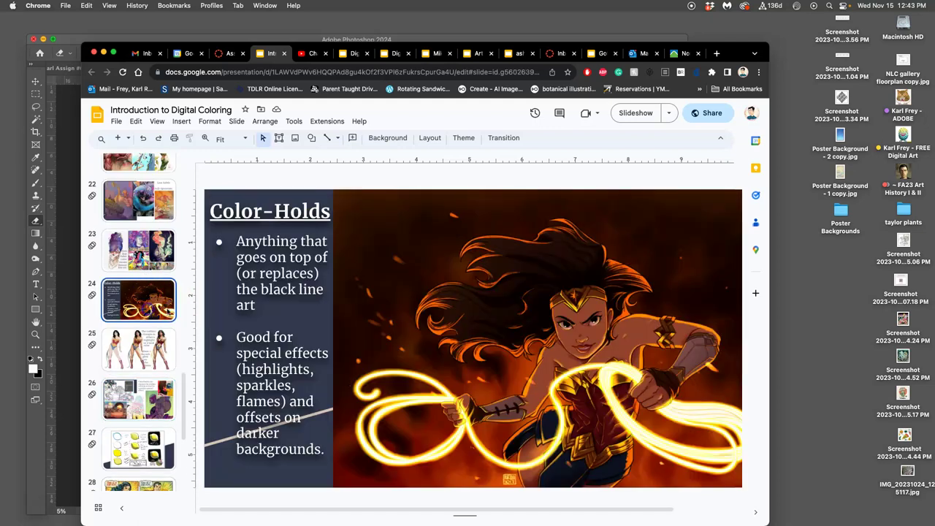
Step: From Assignment Sheets, open the CMYK Color Separation link in a new tab
{"action": "left_click", "coordinate": [236, 57]}
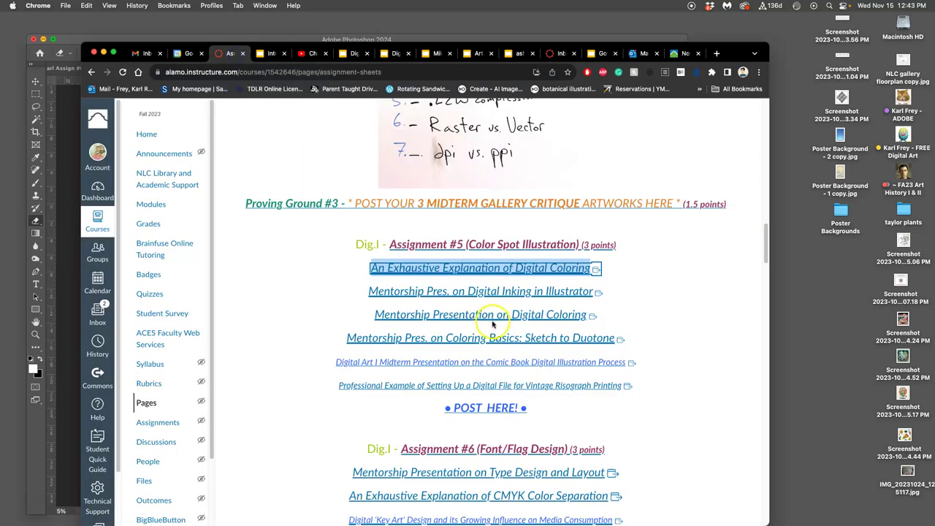
{"action": "scroll", "coordinate": [494, 324], "scroll_direction": "down", "scroll_amount": 3}
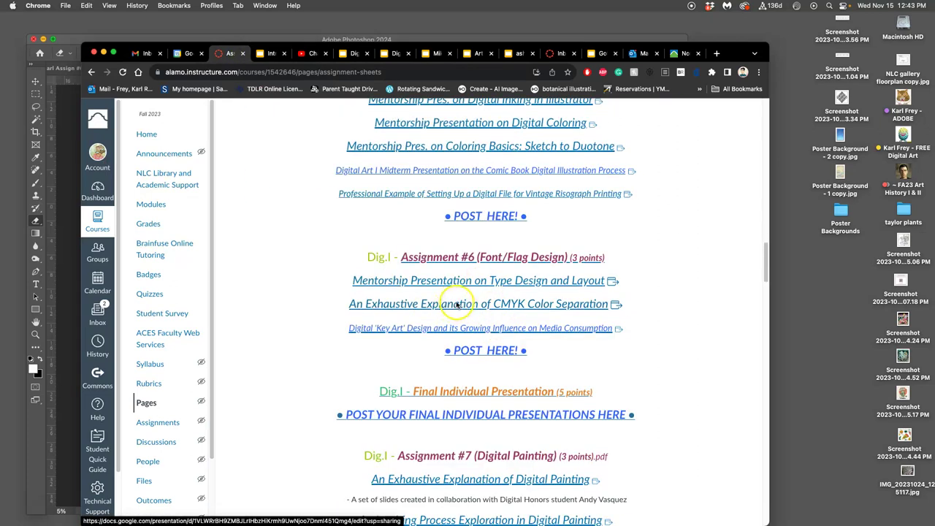
{"action": "right_click", "coordinate": [489, 309]}
{"action": "left_click", "coordinate": [504, 306]}
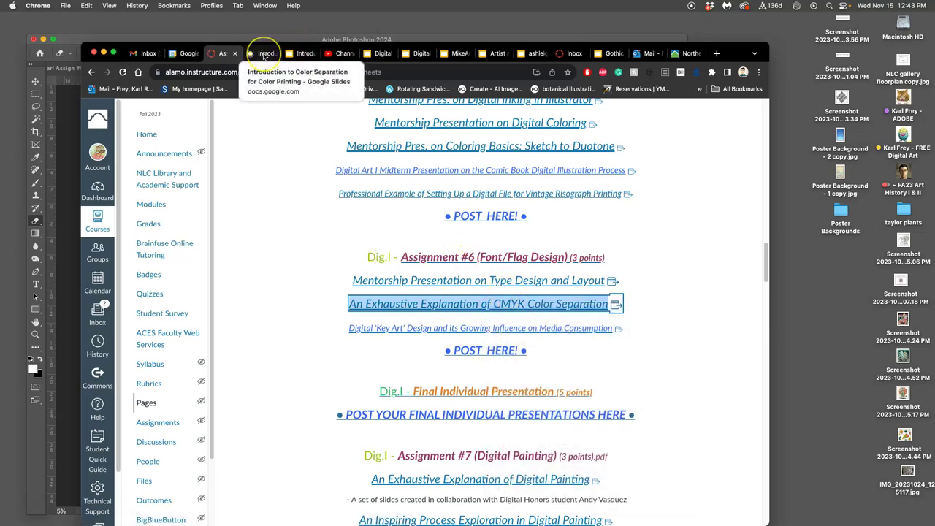
Step: Glance at the Introduction to Color Separation slides, then bring the Photoshop poster forward
{"action": "left_click", "coordinate": [267, 52]}
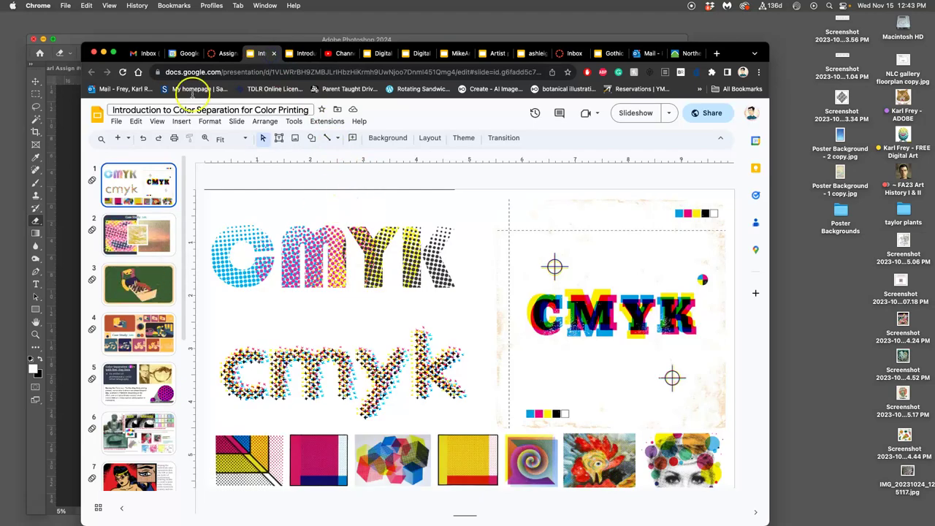
{"action": "left_click", "coordinate": [227, 53]}
{"action": "left_click", "coordinate": [62, 149]}
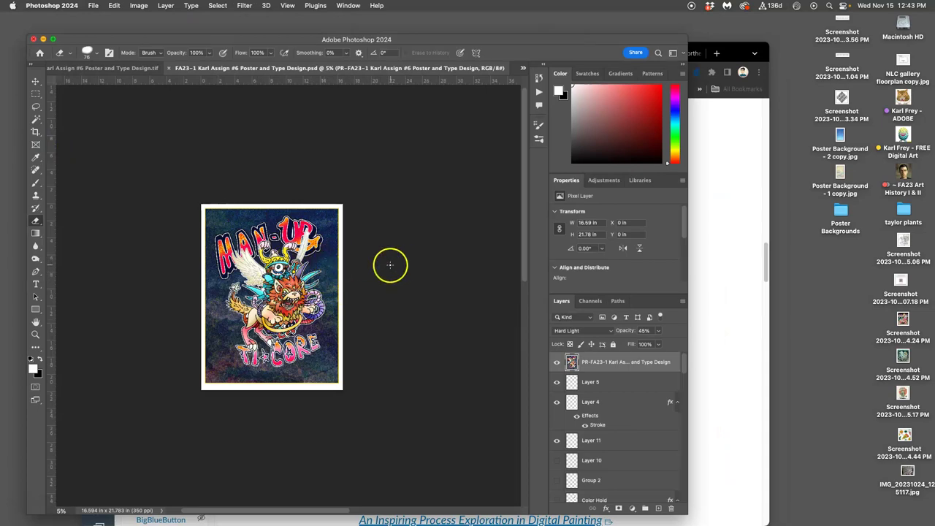
Step: Zoom into the poster and switch the top layer's blend mode from Hard Light to Normal
{"action": "key", "text": "super+equal"}
{"action": "key", "text": "super+equal"}
{"action": "key", "text": "super+equal"}
{"action": "key", "text": "super+equal"}
{"action": "key", "text": "super+equal"}
{"action": "key", "text": "super+equal"}
{"action": "key", "text": "super+equal"}
{"action": "key", "text": "super+equal"}
{"action": "key", "text": "super+equal"}
{"action": "scroll", "coordinate": [331, 411], "scroll_direction": "down", "scroll_amount": 10}
{"action": "scroll", "coordinate": [232, 351], "scroll_direction": "left", "scroll_amount": 12}
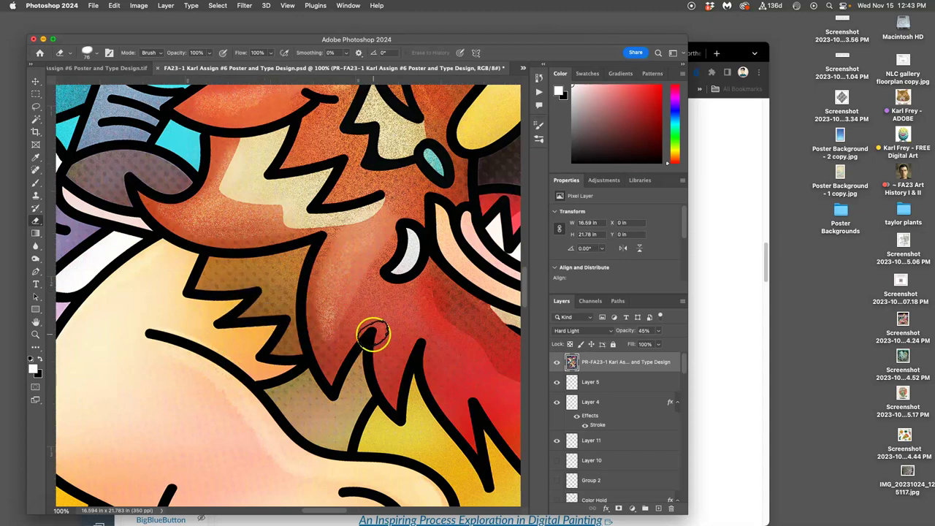
{"action": "scroll", "coordinate": [372, 334], "scroll_direction": "right", "scroll_amount": 8}
{"action": "scroll", "coordinate": [400, 206], "scroll_direction": "up", "scroll_amount": 20}
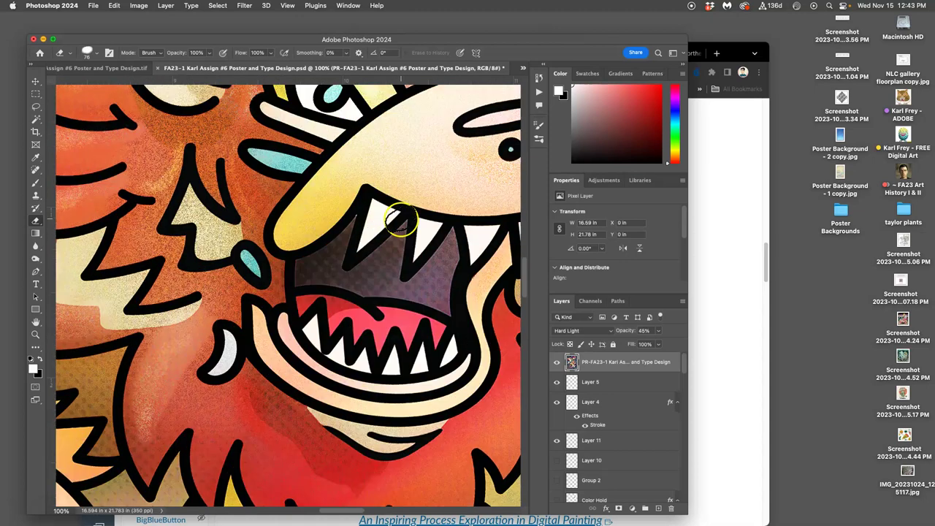
{"action": "scroll", "coordinate": [400, 217], "scroll_direction": "right", "scroll_amount": 15}
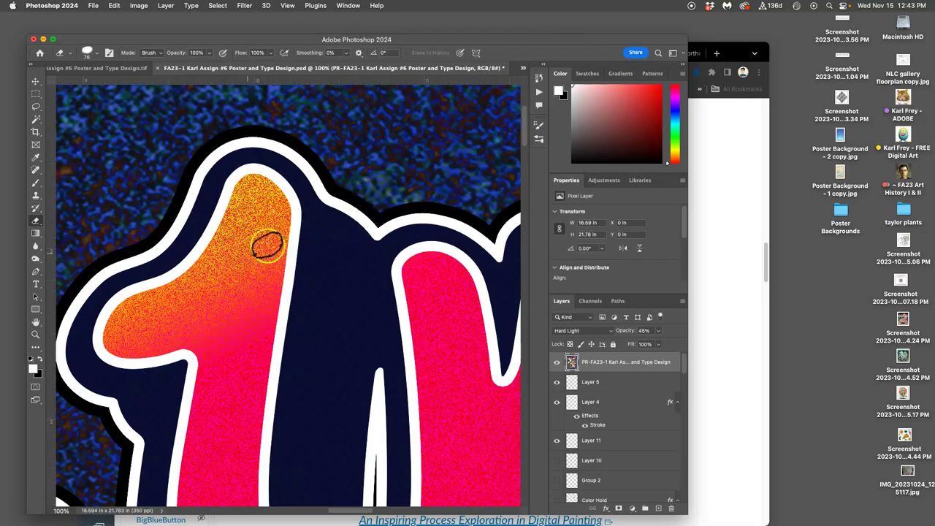
{"action": "scroll", "coordinate": [386, 309], "scroll_direction": "down", "scroll_amount": 15}
{"action": "scroll", "coordinate": [392, 314], "scroll_direction": "down", "scroll_amount": 10}
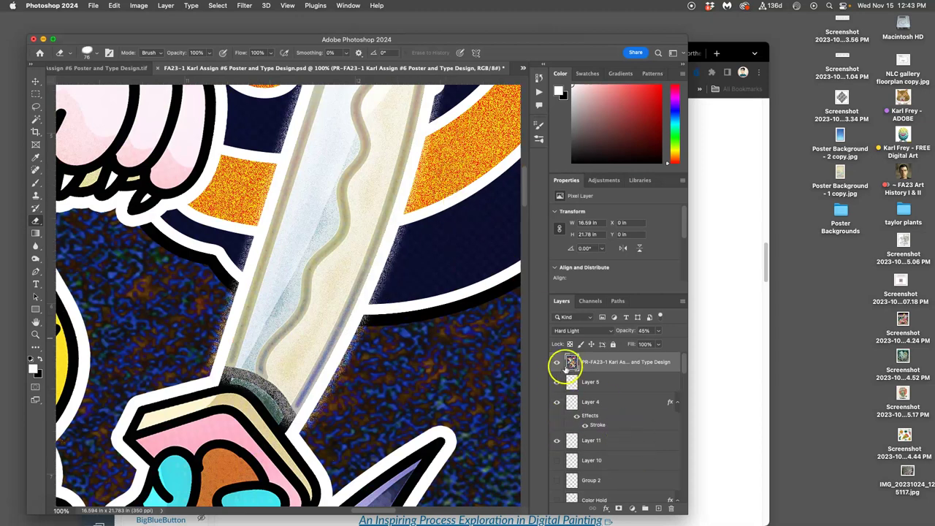
{"action": "left_click", "coordinate": [567, 330]}
{"action": "left_click", "coordinate": [565, 185]}
{"action": "scroll", "coordinate": [448, 263], "scroll_direction": "right", "scroll_amount": 6}
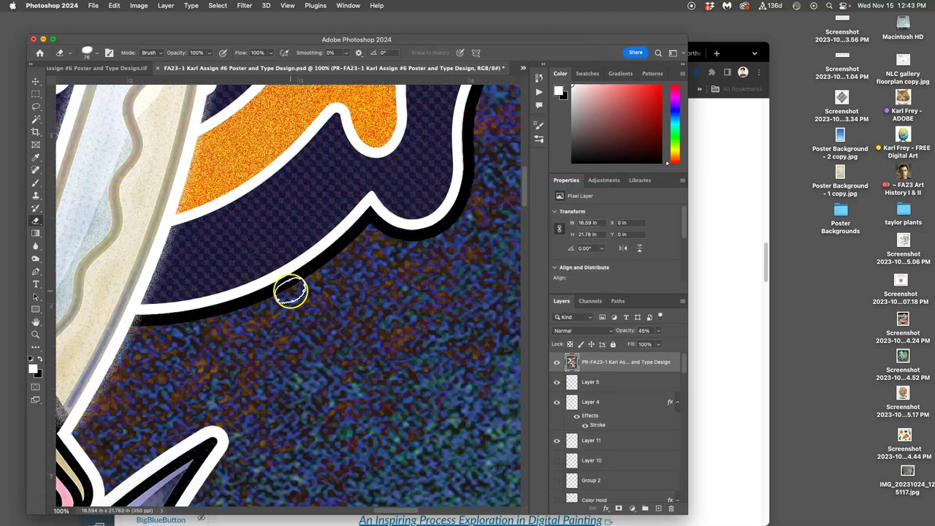
{"action": "scroll", "coordinate": [291, 286], "scroll_direction": "left", "scroll_amount": 10}
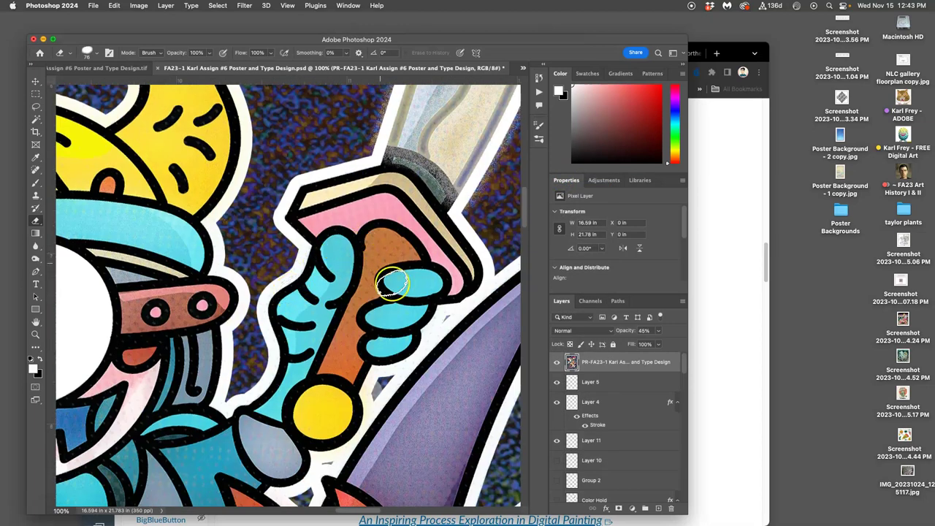
Step: Set the top layer's opacity to 47% and its blend mode back to Hard Light
{"action": "left_click", "coordinate": [658, 330]}
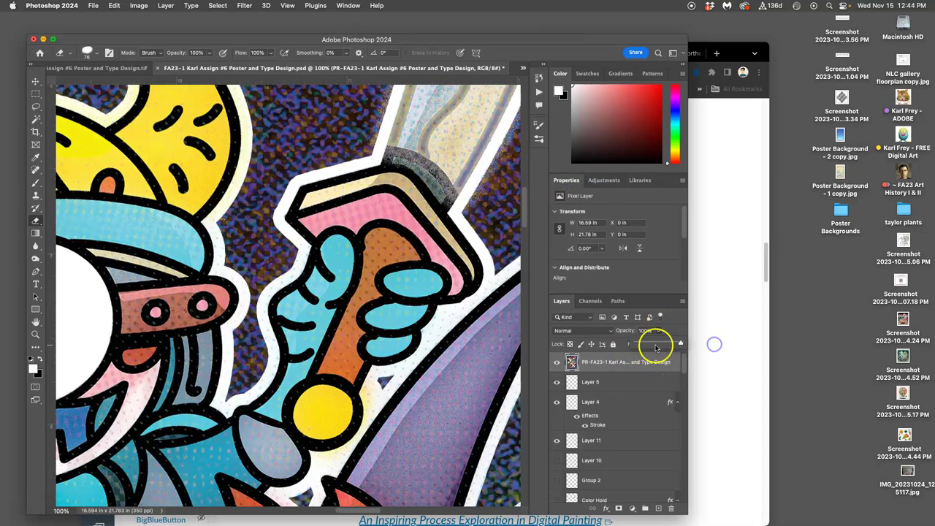
{"action": "scroll", "coordinate": [255, 397], "scroll_direction": "left", "scroll_amount": 6}
{"action": "scroll", "coordinate": [254, 403], "scroll_direction": "down", "scroll_amount": 5}
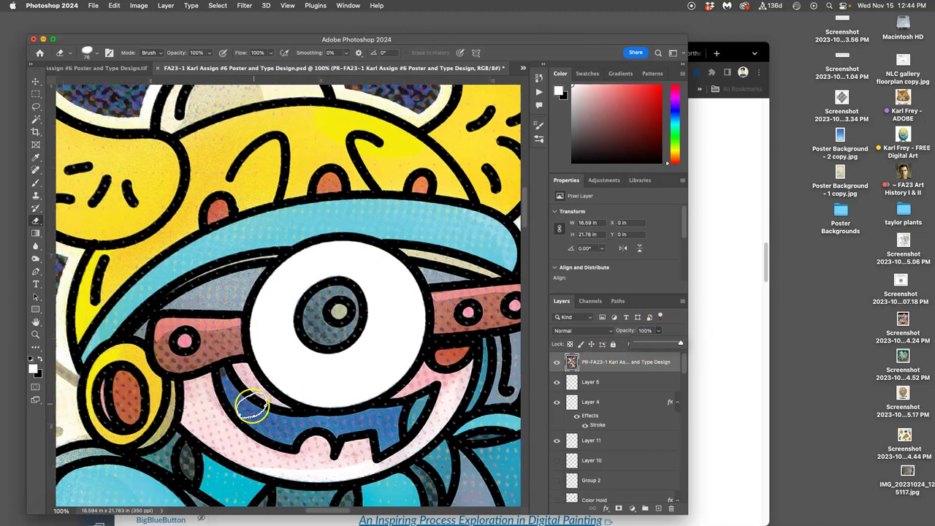
{"action": "scroll", "coordinate": [248, 406], "scroll_direction": "down", "scroll_amount": 8}
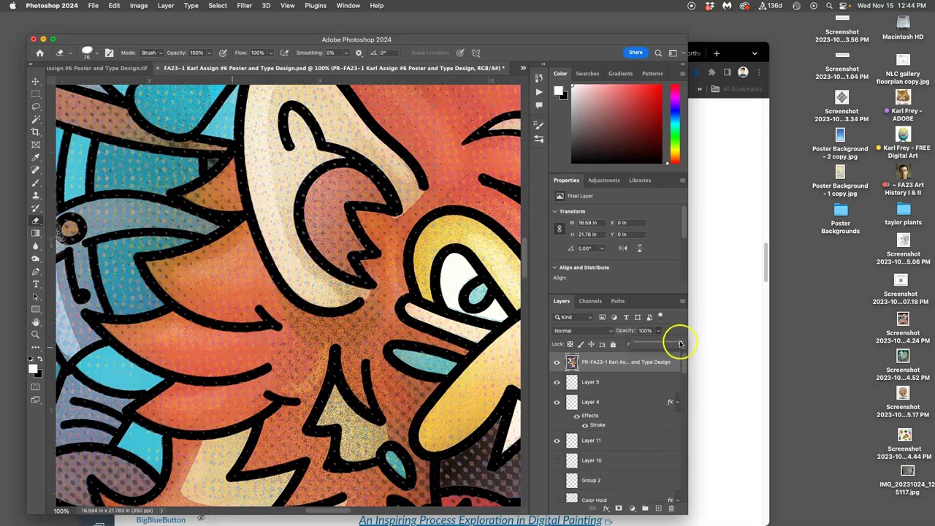
{"action": "left_click_drag", "start_coordinate": [657, 345], "coordinate": [657, 345]}
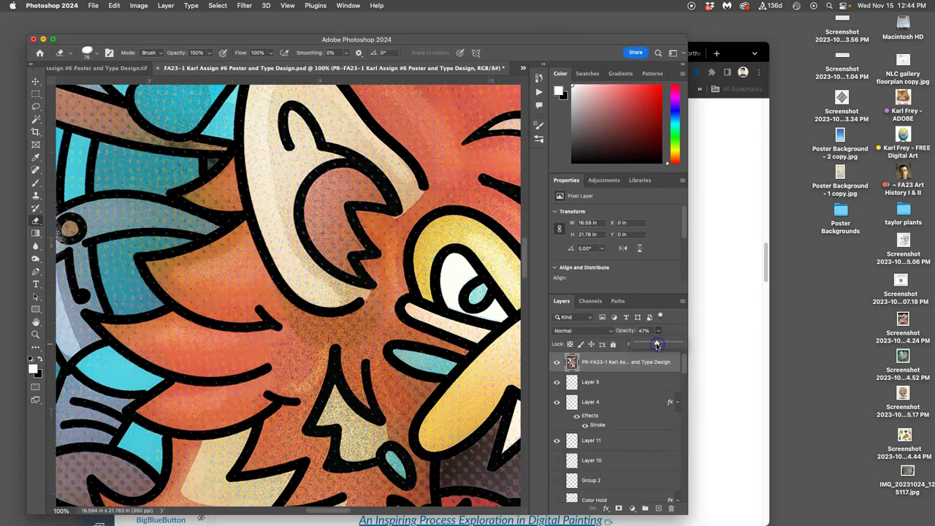
{"action": "left_click", "coordinate": [578, 331]}
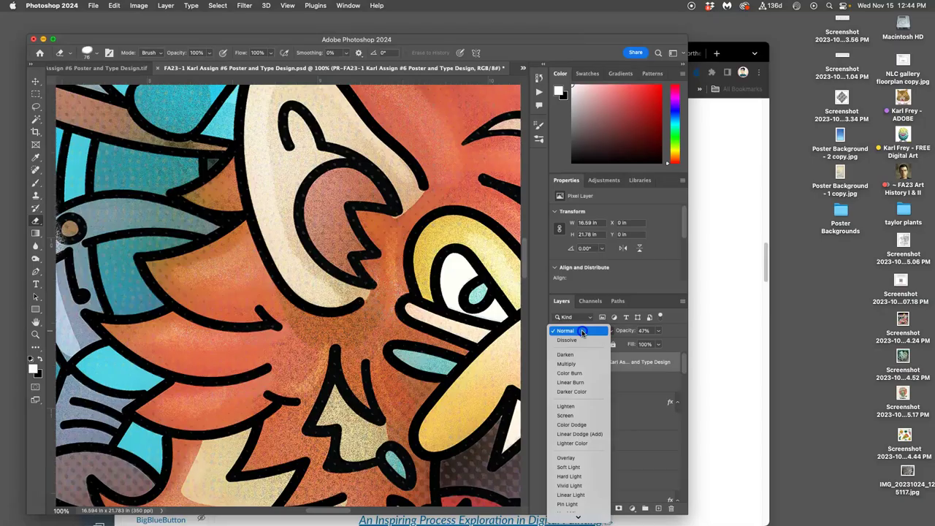
{"action": "left_click", "coordinate": [574, 481]}
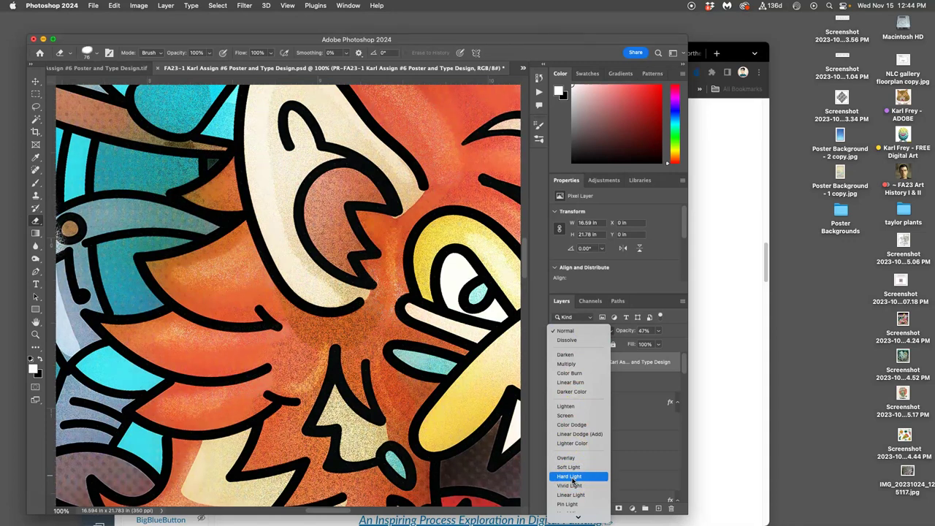
{"action": "left_click", "coordinate": [573, 479]}
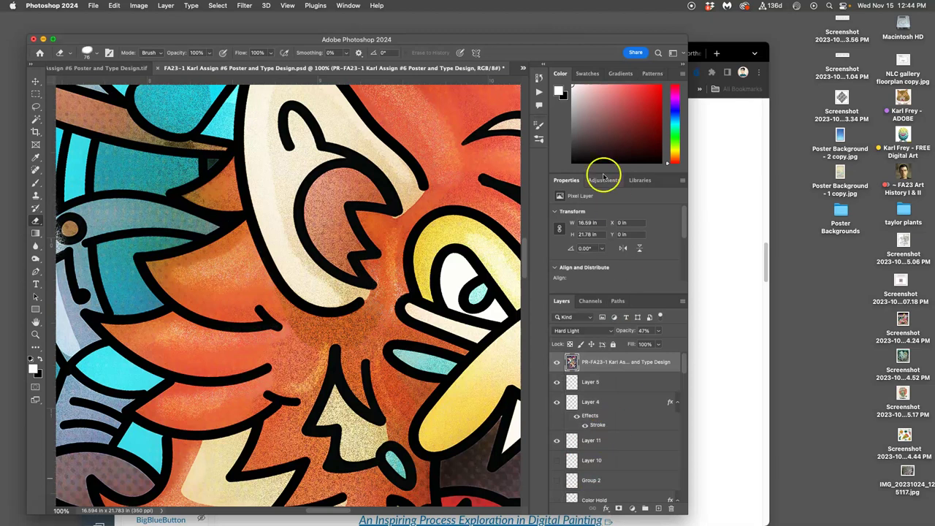
Step: Compare recent History states and select the Eraser state, restoring Hard Light at 45% opacity
{"action": "left_click", "coordinate": [538, 78]}
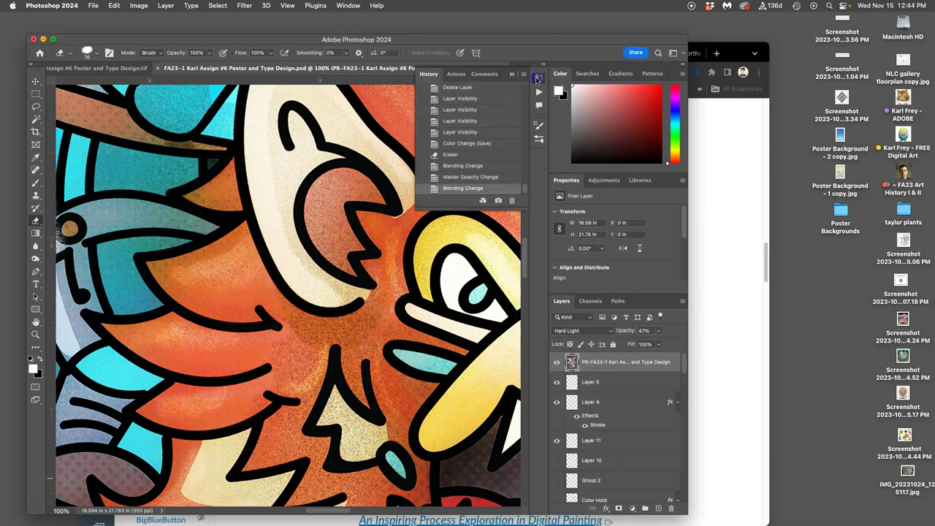
{"action": "left_click", "coordinate": [474, 177]}
{"action": "left_click", "coordinate": [467, 165]}
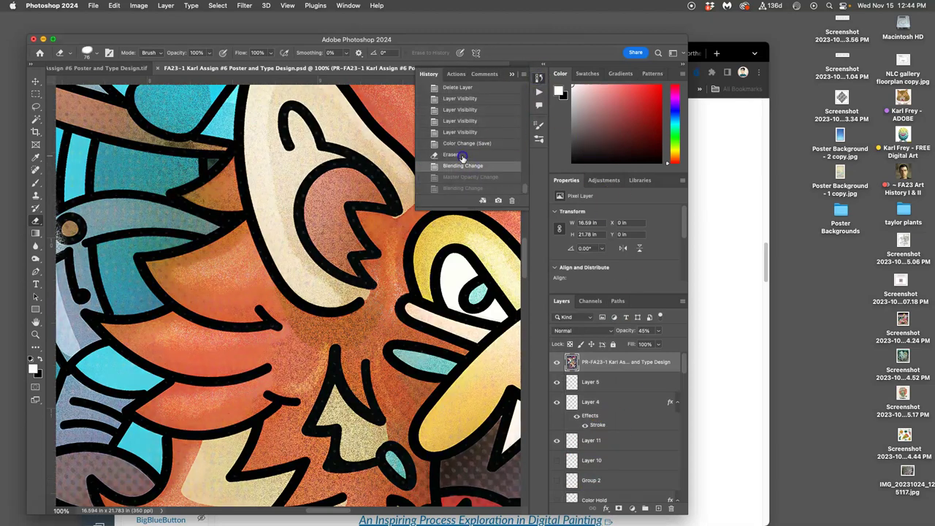
{"action": "left_click", "coordinate": [460, 156]}
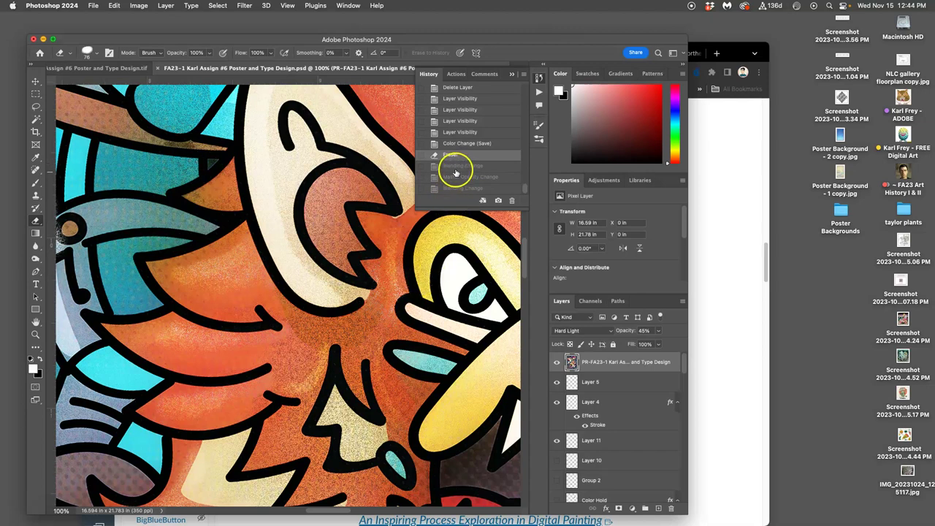
{"action": "left_click", "coordinate": [454, 165]}
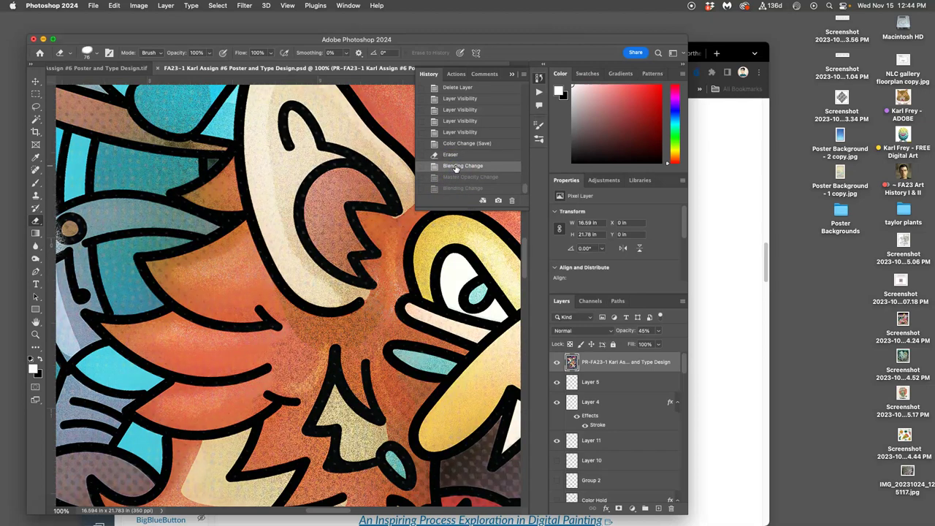
{"action": "left_click", "coordinate": [452, 156]}
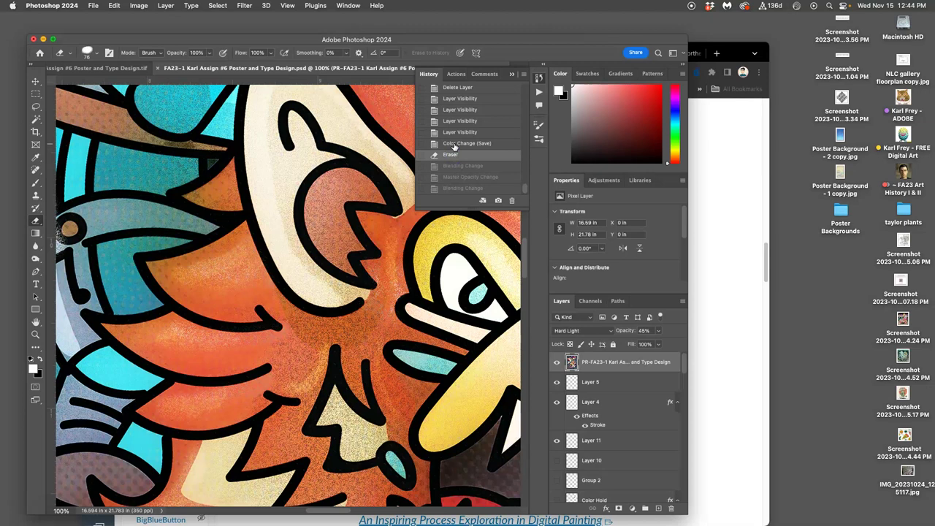
{"action": "scroll", "coordinate": [375, 272], "scroll_direction": "right", "scroll_amount": 3}
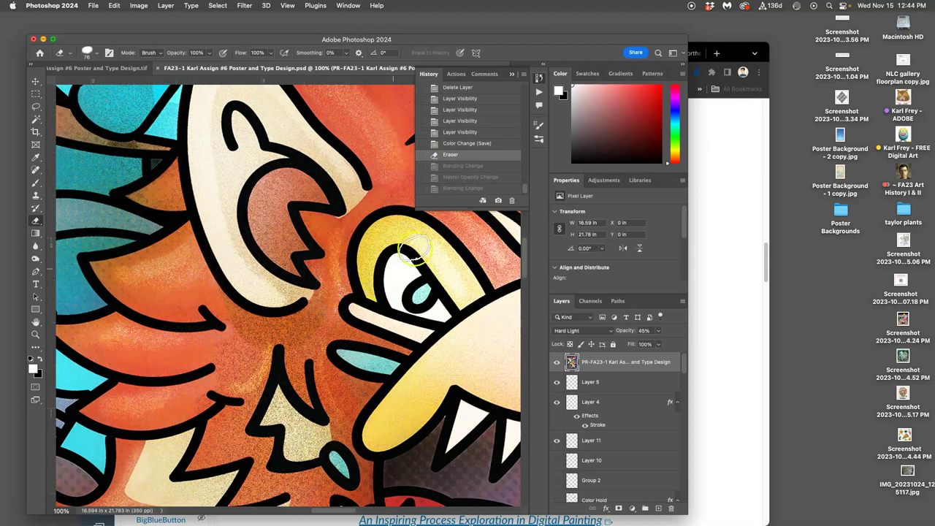
{"action": "left_click", "coordinate": [462, 144]}
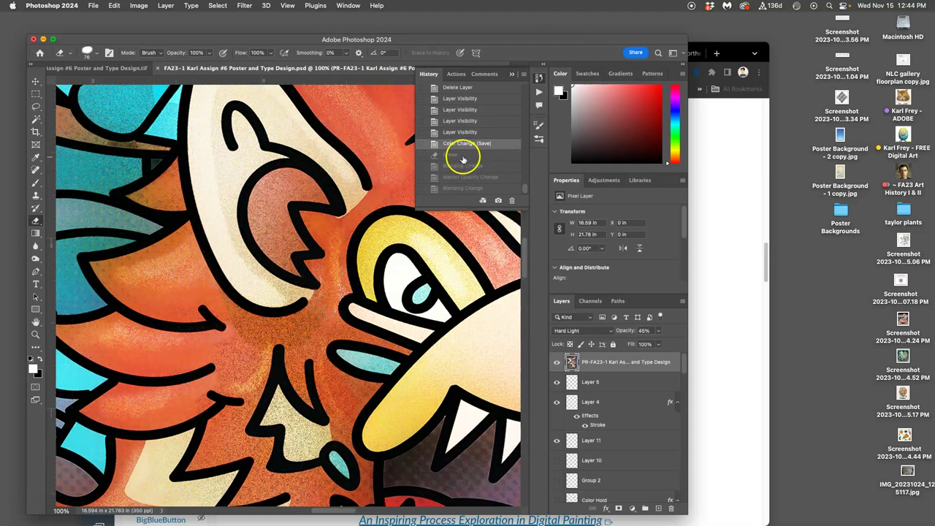
{"action": "left_click", "coordinate": [462, 157]}
Step: Save the Assignment #6 poster PSD, then close both the .tif and .psd documents
{"action": "scroll", "coordinate": [372, 271], "scroll_direction": "down", "scroll_amount": 10}
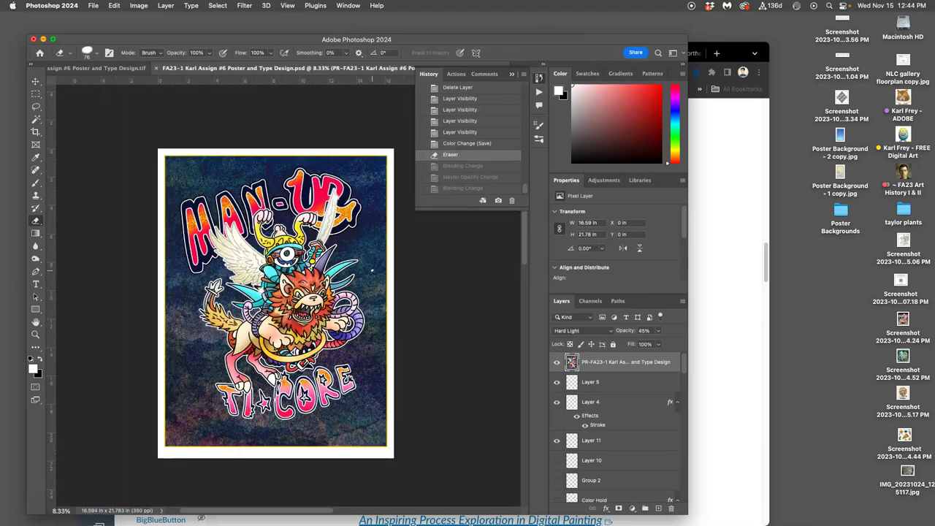
{"action": "key", "text": "super+s"}
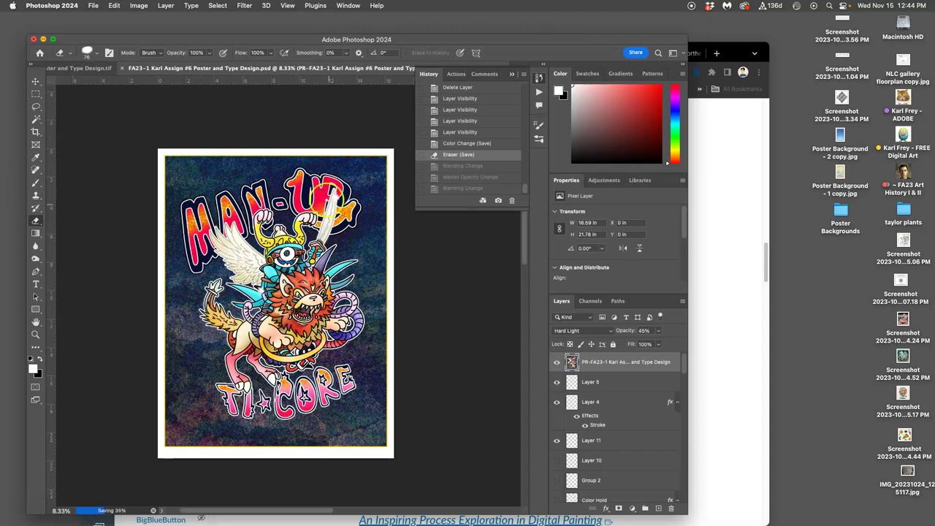
{"action": "left_click", "coordinate": [90, 69]}
{"action": "left_click", "coordinate": [53, 68]}
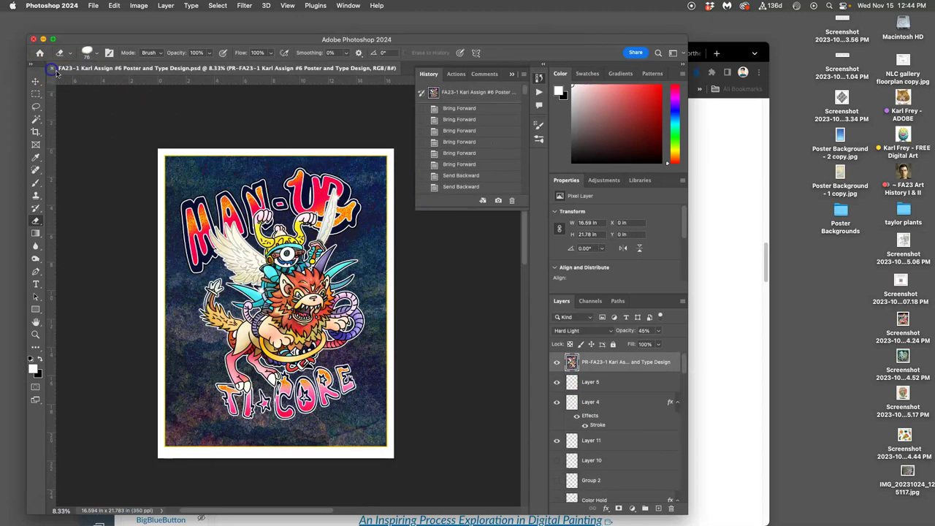
{"action": "left_click", "coordinate": [52, 68]}
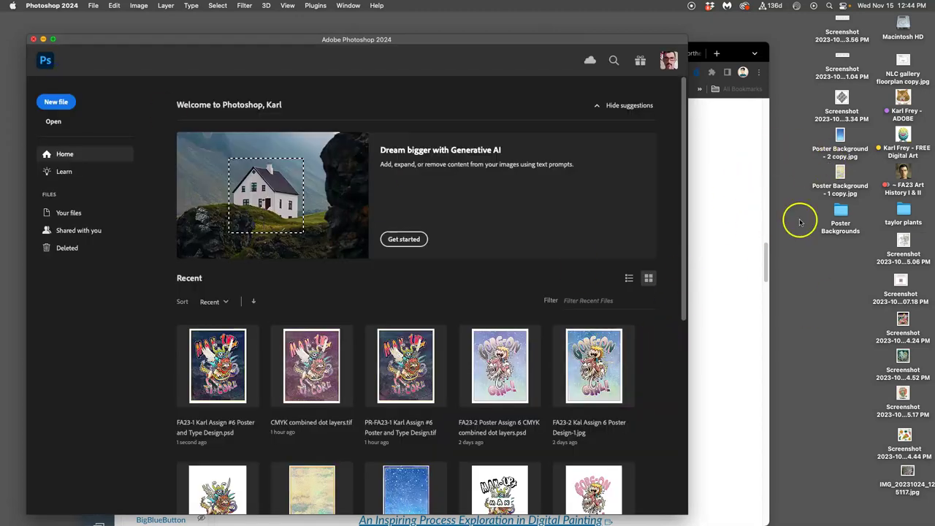
Step: Open the Assign-6 folder inside the desktop digital art folder in Finder
{"action": "left_click", "coordinate": [903, 134]}
{"action": "double_click", "coordinate": [903, 133]}
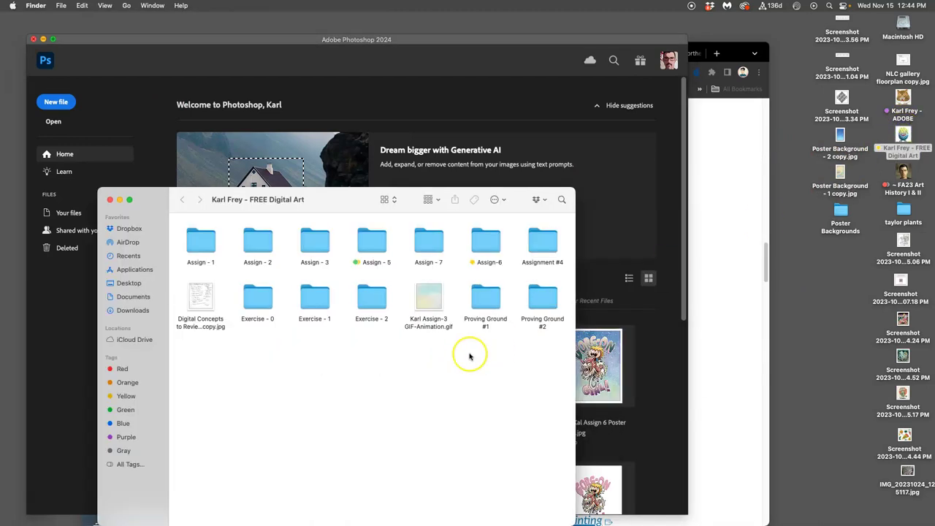
{"action": "double_click", "coordinate": [486, 243]}
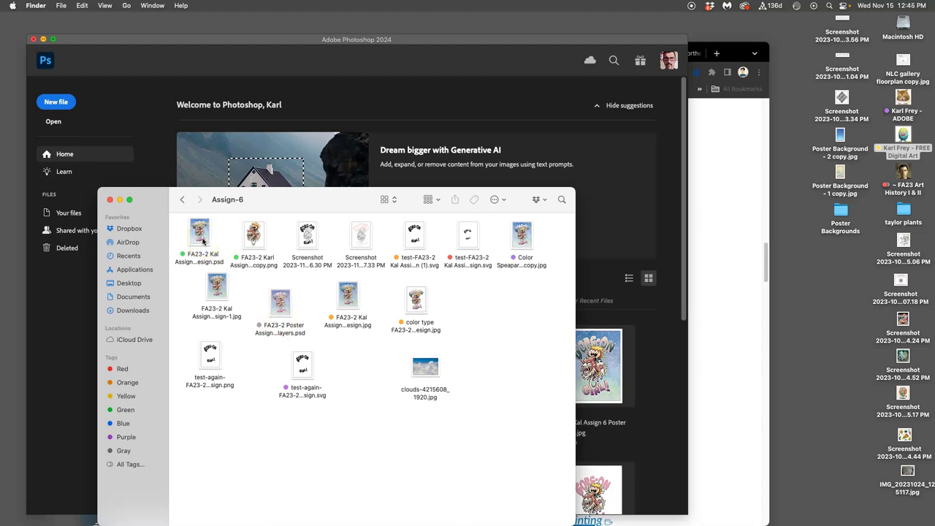
Step: Quit Photoshop 2024 from its application menu
{"action": "left_click", "coordinate": [36, 36]}
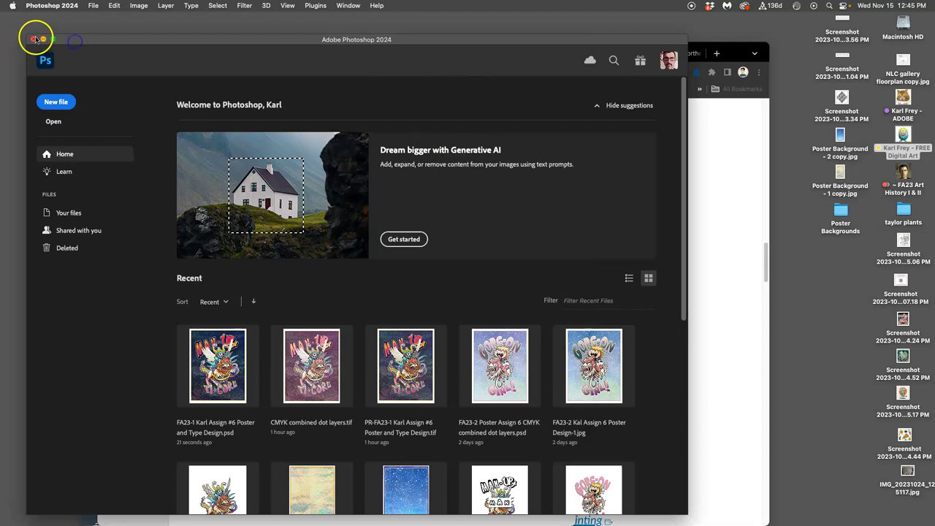
{"action": "left_click", "coordinate": [49, 6]}
{"action": "left_click", "coordinate": [43, 111]}
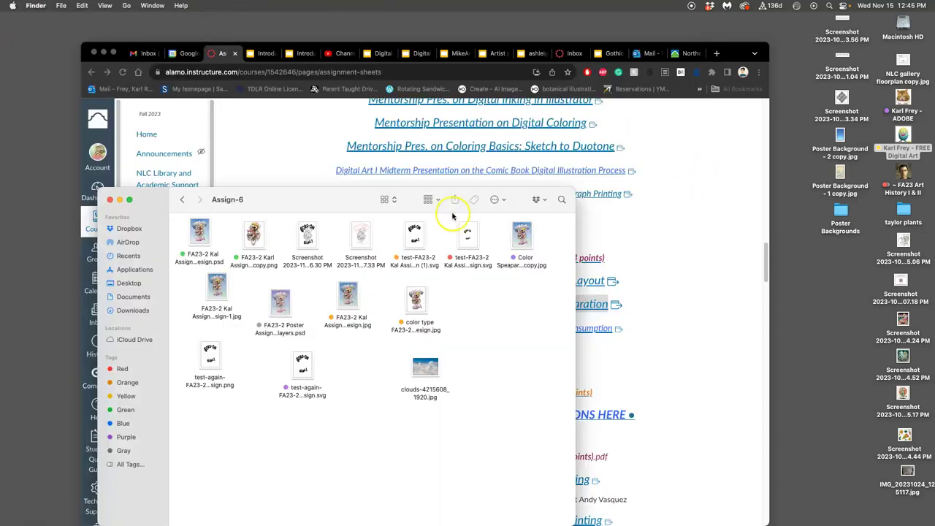
Step: Load photopea.com in a new Chrome tab
{"action": "left_click", "coordinate": [731, 193]}
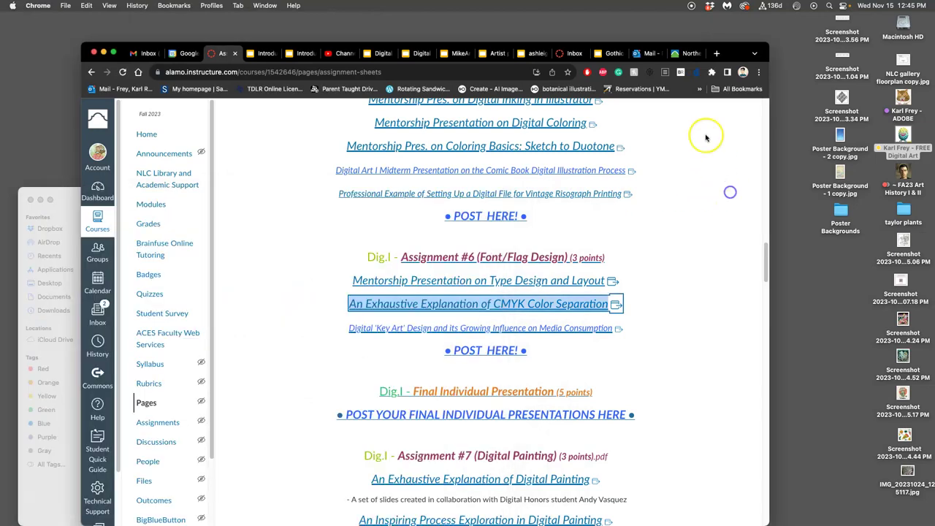
{"action": "left_click", "coordinate": [717, 53]}
{"action": "type", "text": "photo"}
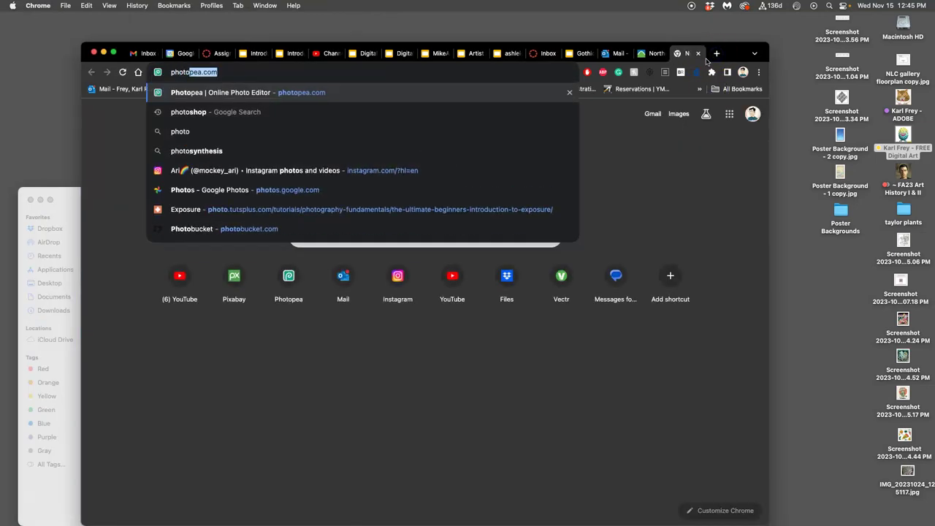
{"action": "key", "text": "BackSpace"}
{"action": "type", "text": "pea.com"}
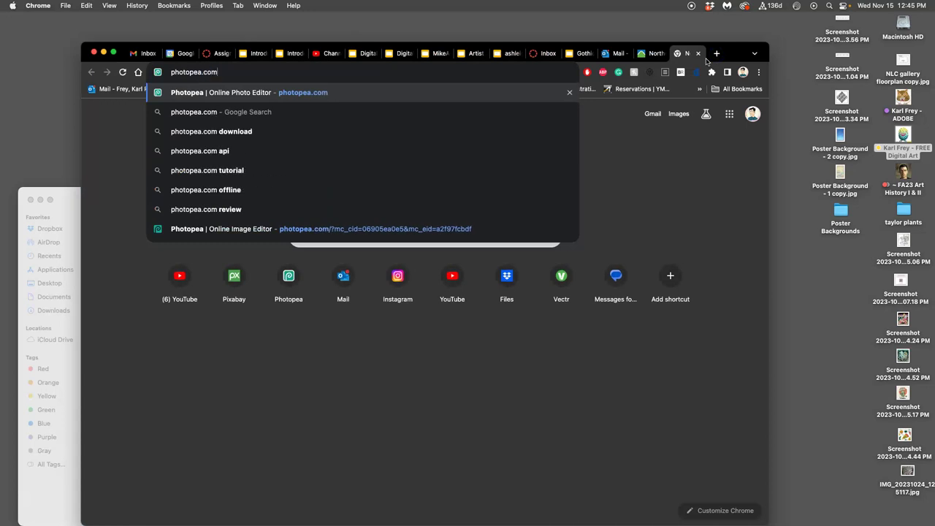
{"action": "key", "text": "Return"}
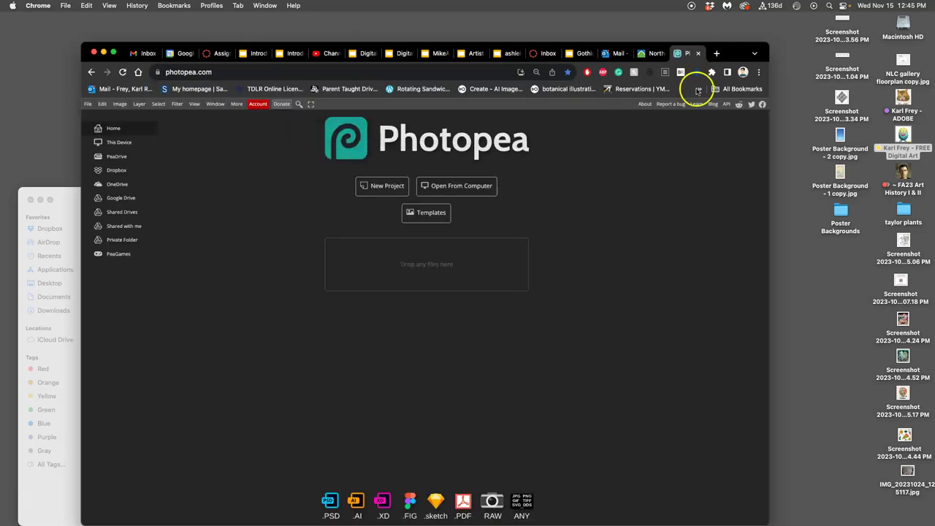
{"action": "left_click", "coordinate": [71, 195]}
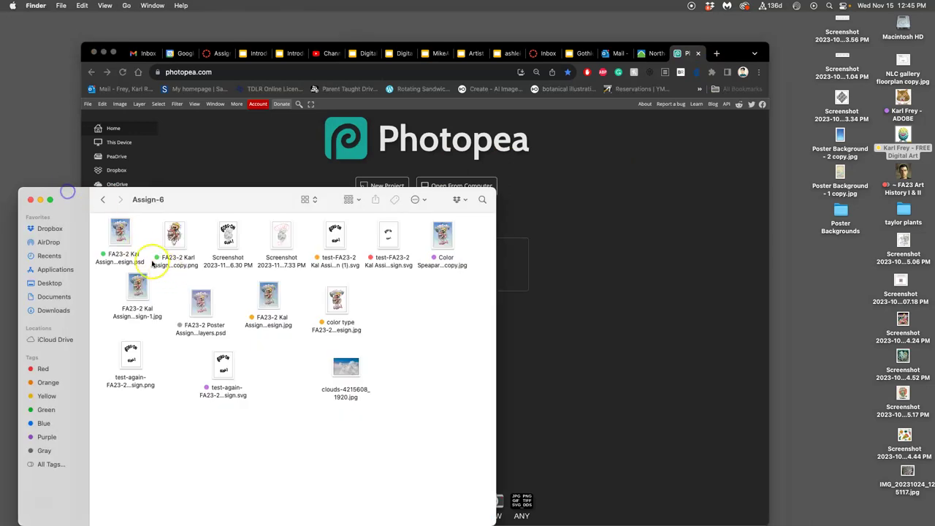
{"action": "left_click_drag", "start_coordinate": [120, 238], "coordinate": [510, 277]}
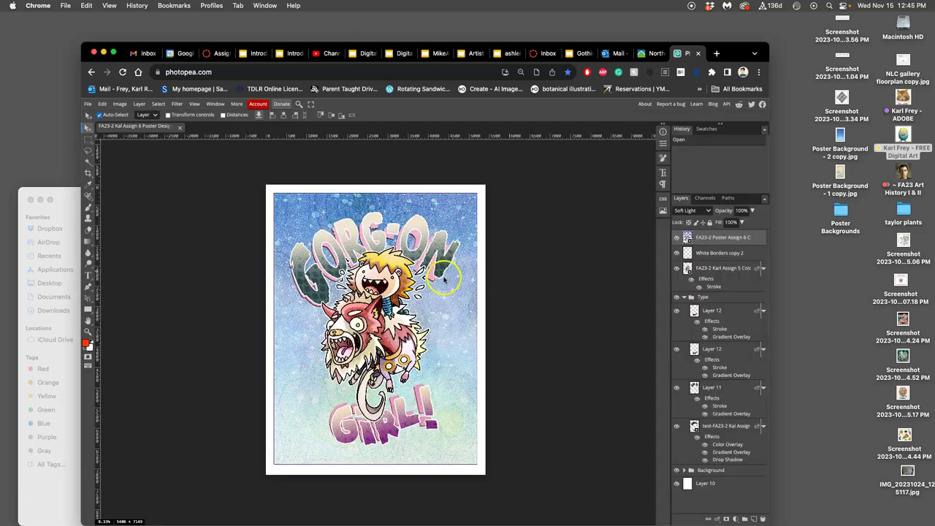
{"action": "left_click", "coordinate": [678, 237]}
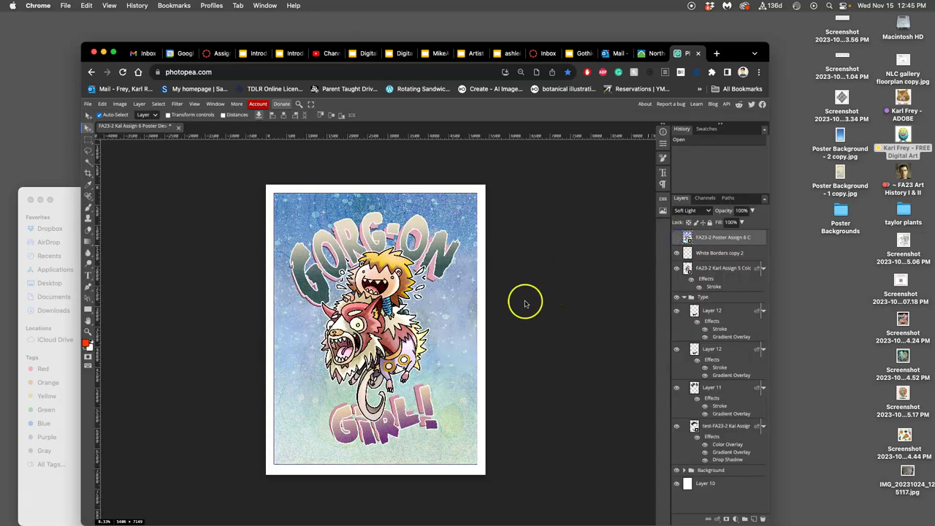
{"action": "scroll", "coordinate": [396, 310], "scroll_direction": "up", "scroll_amount": 10}
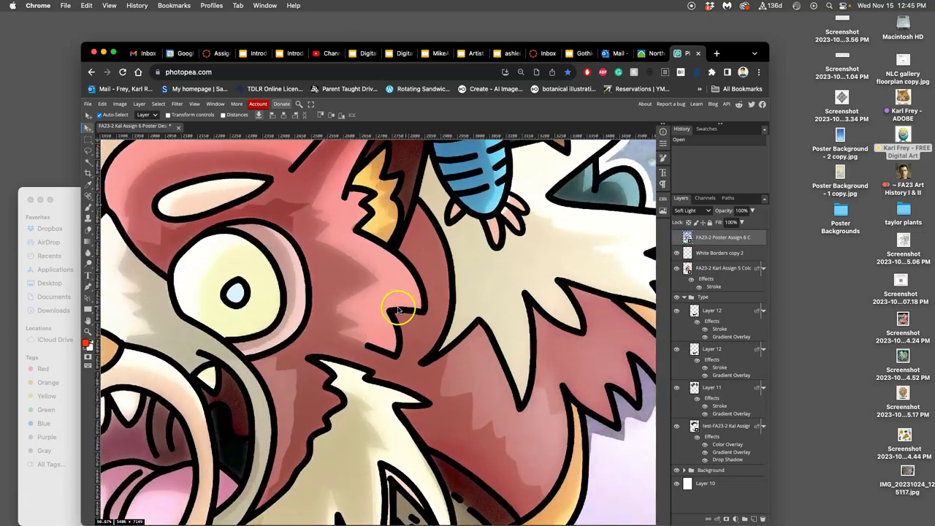
{"action": "scroll", "coordinate": [369, 347], "scroll_direction": "left", "scroll_amount": 5}
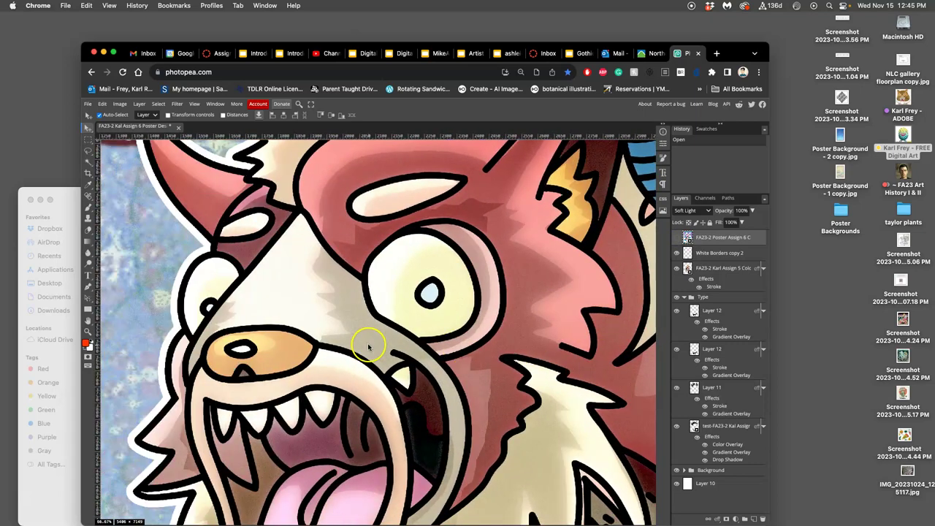
{"action": "scroll", "coordinate": [367, 347], "scroll_direction": "left", "scroll_amount": 5}
{"action": "scroll", "coordinate": [424, 340], "scroll_direction": "left", "scroll_amount": 10}
{"action": "scroll", "coordinate": [445, 338], "scroll_direction": "up", "scroll_amount": 10}
{"action": "scroll", "coordinate": [448, 338], "scroll_direction": "down", "scroll_amount": 8}
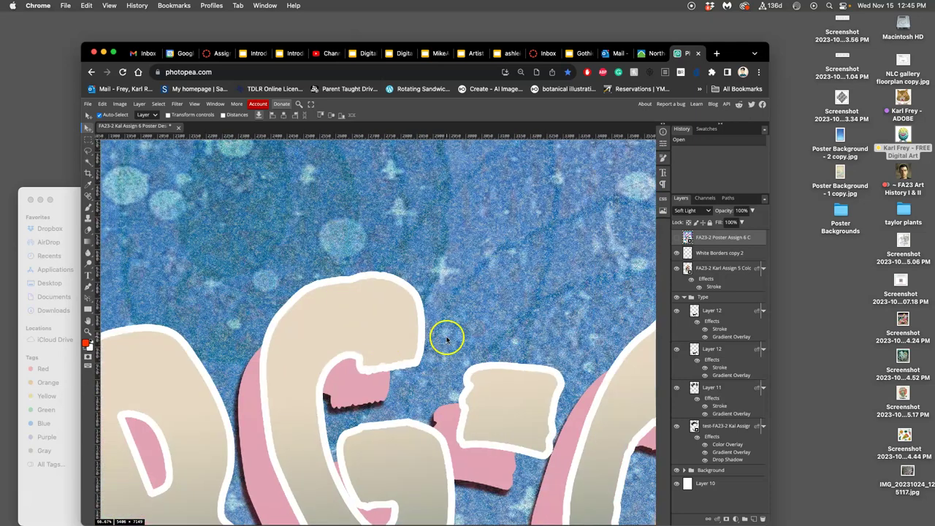
{"action": "scroll", "coordinate": [448, 338], "scroll_direction": "down", "scroll_amount": 10}
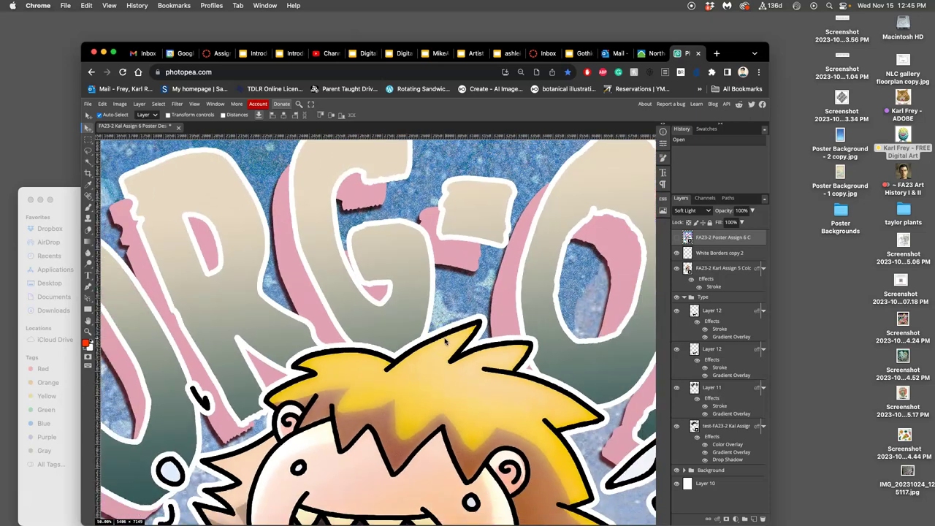
{"action": "scroll", "coordinate": [444, 337], "scroll_direction": "down", "scroll_amount": 8}
{"action": "scroll", "coordinate": [444, 337], "scroll_direction": "up", "scroll_amount": 10}
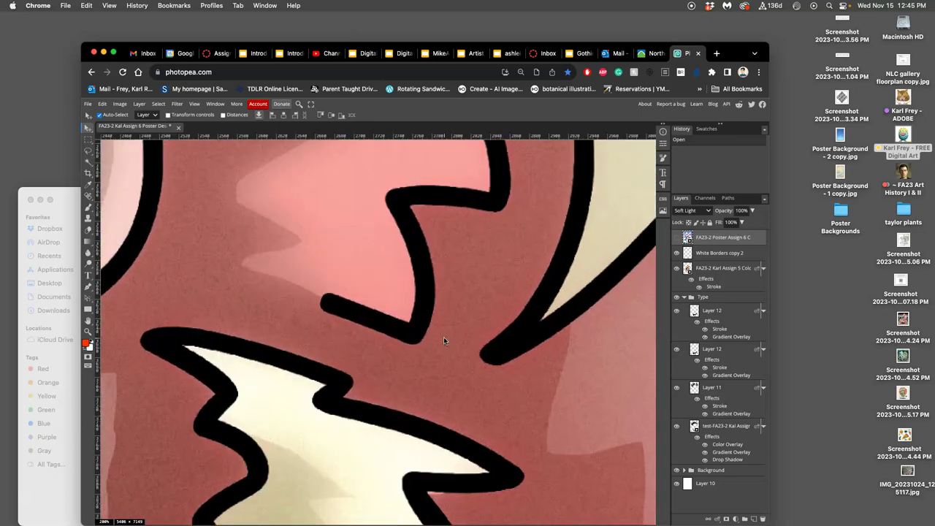
{"action": "scroll", "coordinate": [359, 340], "scroll_direction": "left", "scroll_amount": 5}
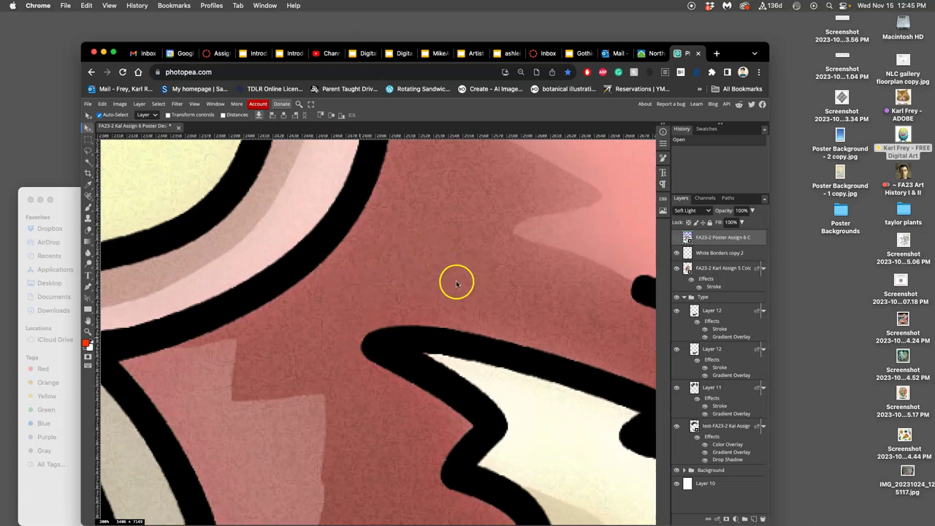
{"action": "key", "text": "ctrl+0"}
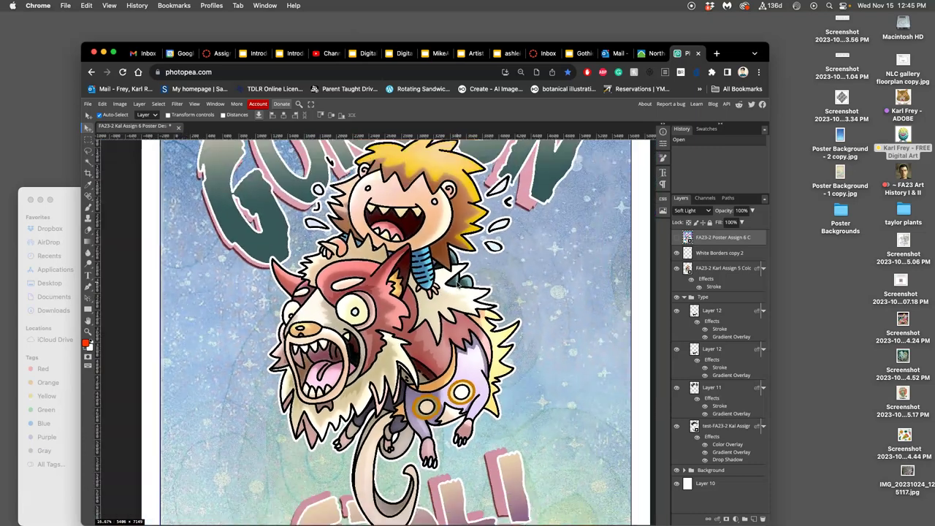
Step: Make a single copy of the character artwork layer and rasterize its layer style
{"action": "left_click", "coordinate": [716, 272]}
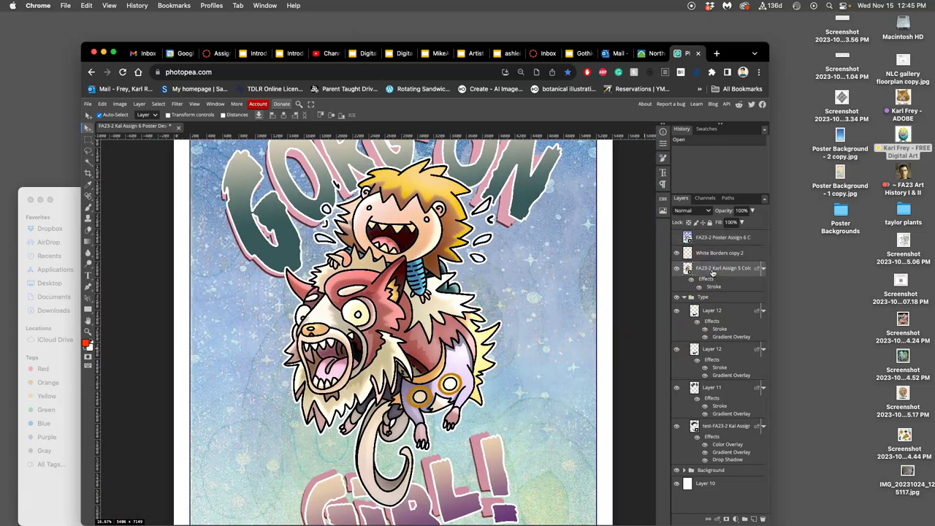
{"action": "key", "text": "ctrl+j"}
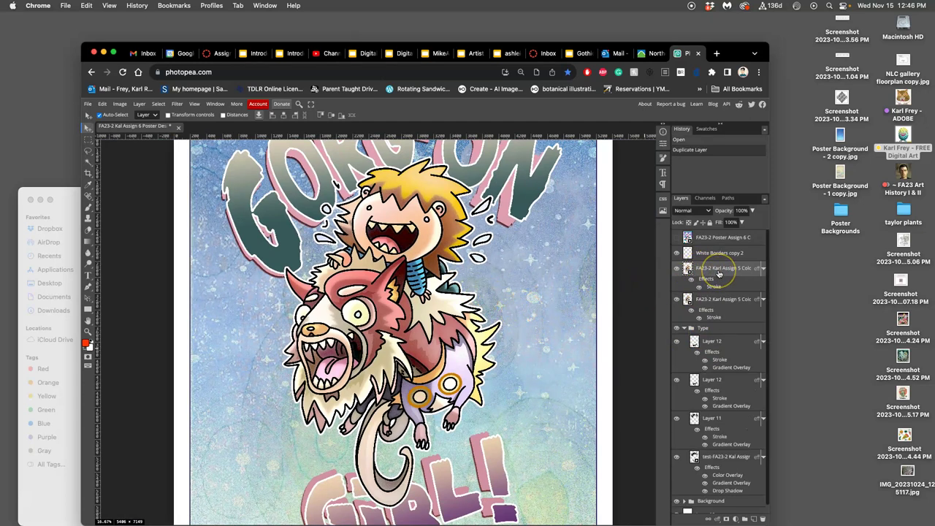
{"action": "key", "text": "ctrl+j"}
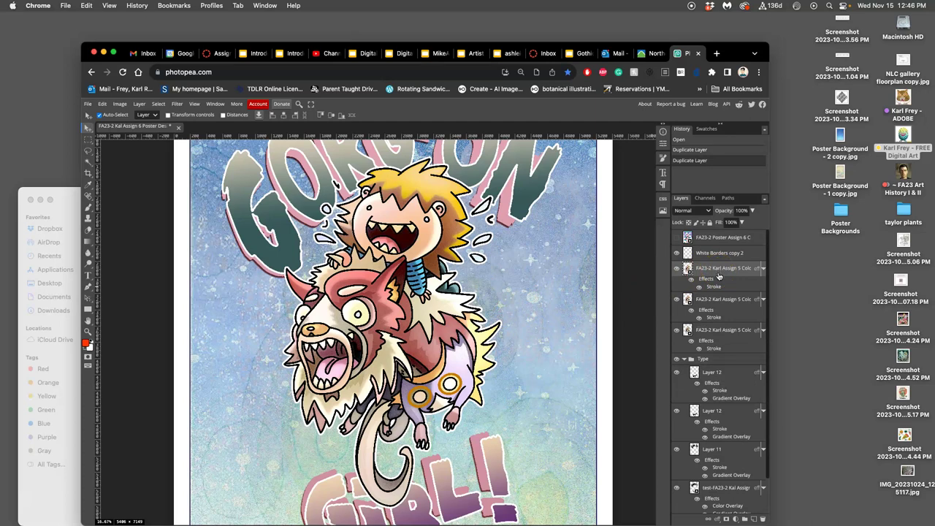
{"action": "key", "text": "Delete"}
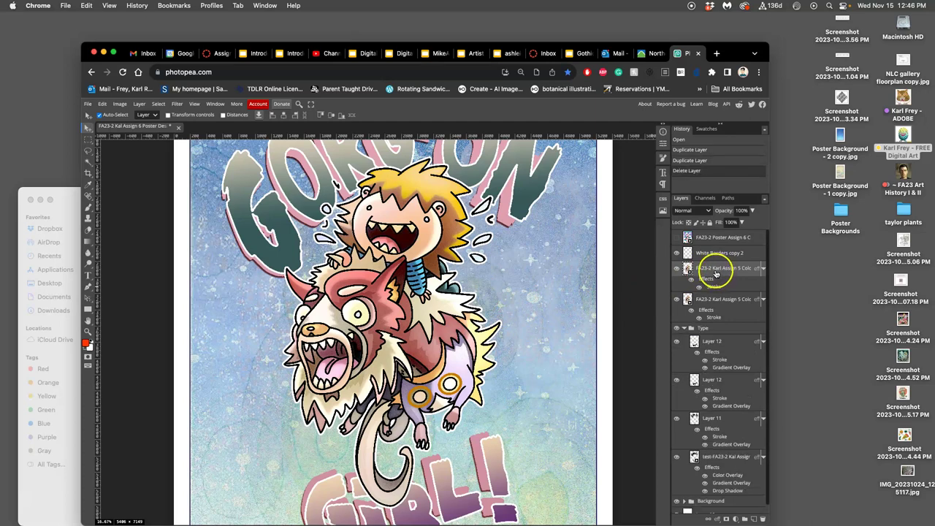
{"action": "right_click", "coordinate": [716, 274]}
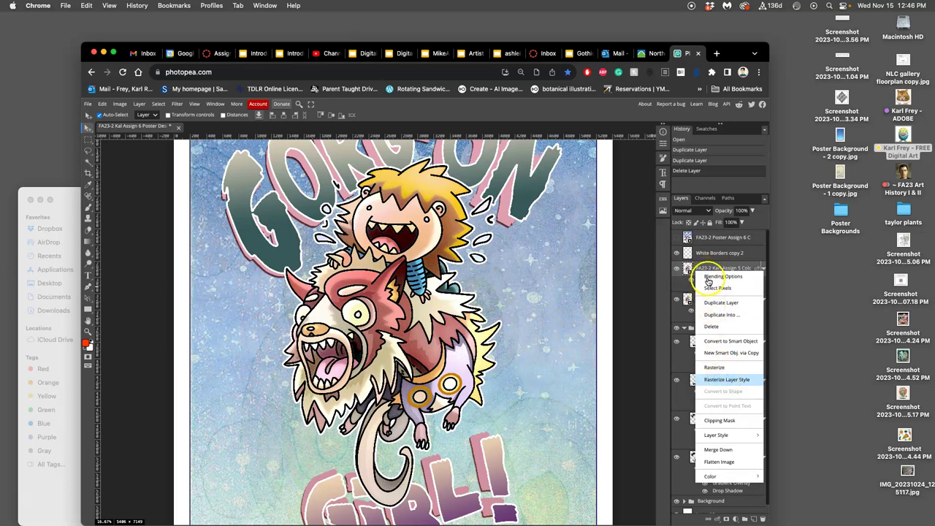
{"action": "left_click", "coordinate": [655, 295]}
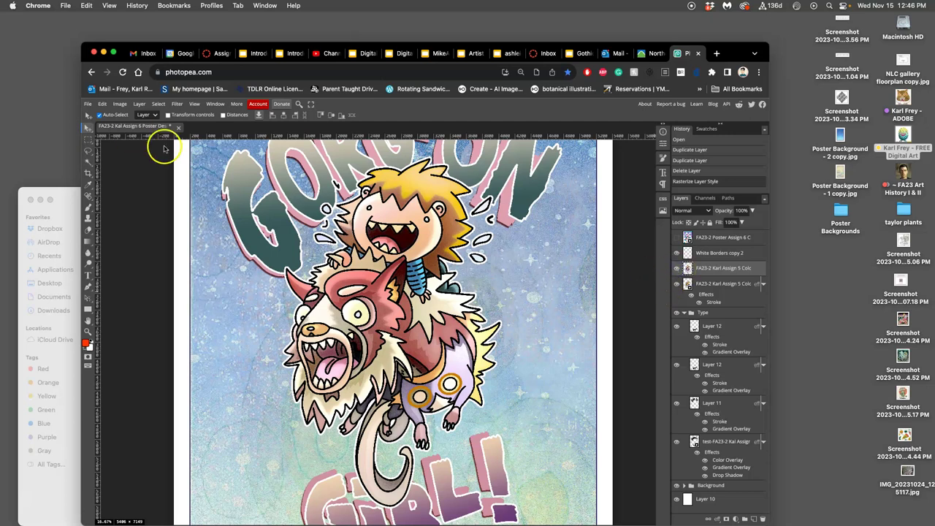
Step: Reposition and enlarge the browser window, and pause the background music
{"action": "left_click_drag", "start_coordinate": [123, 48], "coordinate": [106, 19]}
{"action": "mouse_move", "coordinate": [8, 208]}
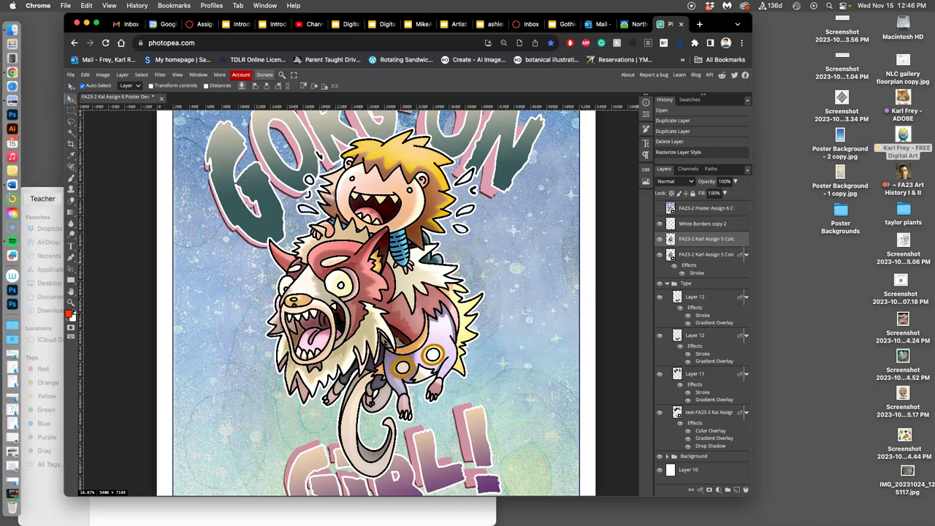
{"action": "right_click", "coordinate": [12, 241]}
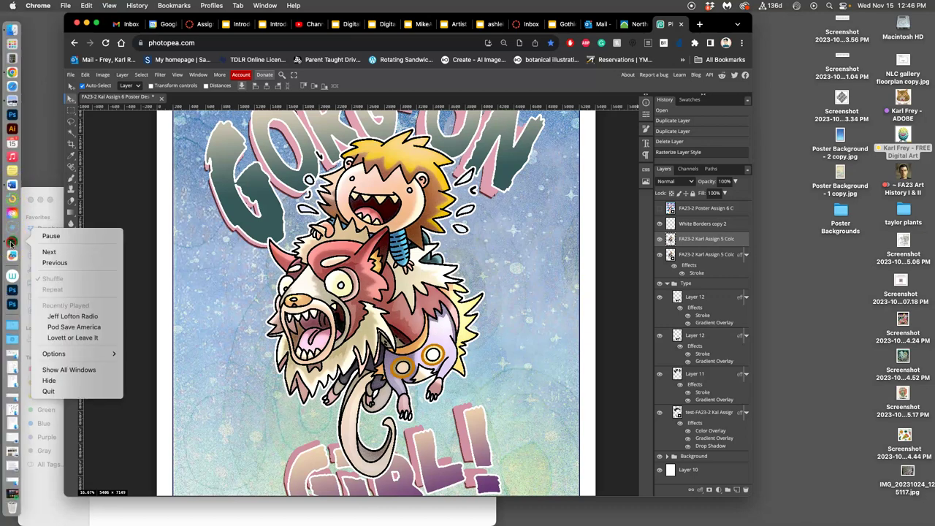
{"action": "left_click", "coordinate": [49, 236]}
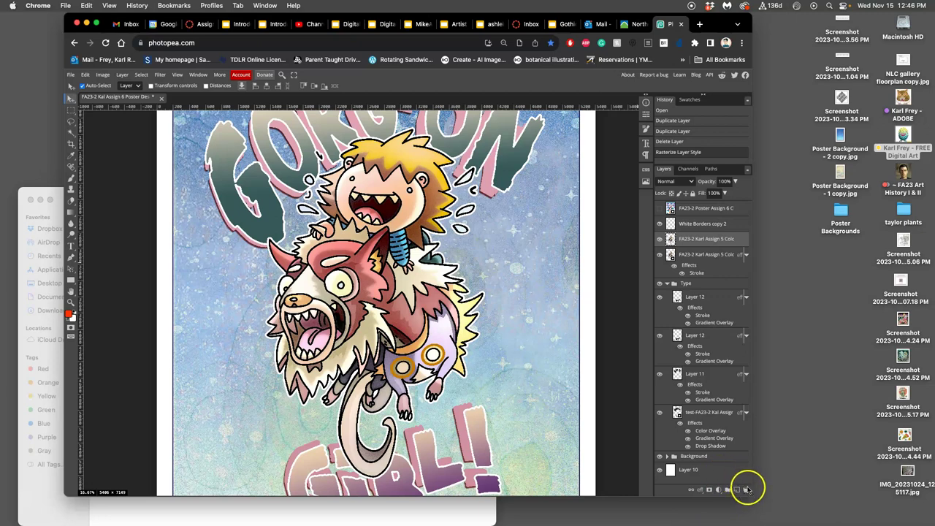
{"action": "left_click_drag", "start_coordinate": [749, 494], "coordinate": [815, 523]}
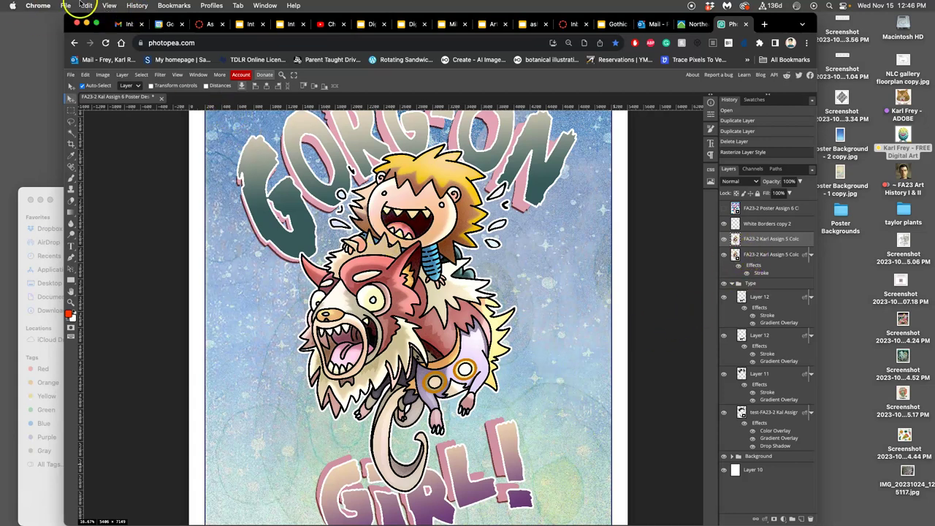
Step: Switch the browser to full screen after browsing the Image and Layer menus
{"action": "left_click", "coordinate": [102, 74]}
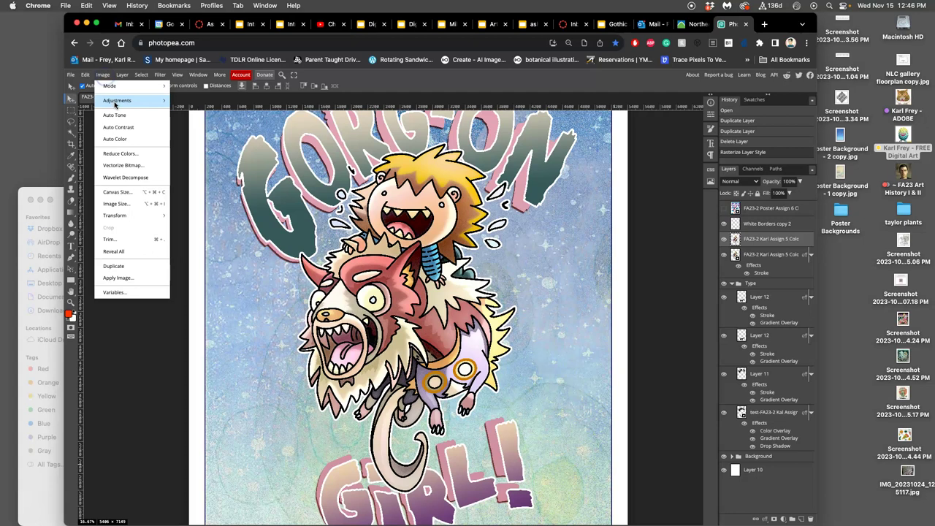
{"action": "left_click", "coordinate": [122, 75]}
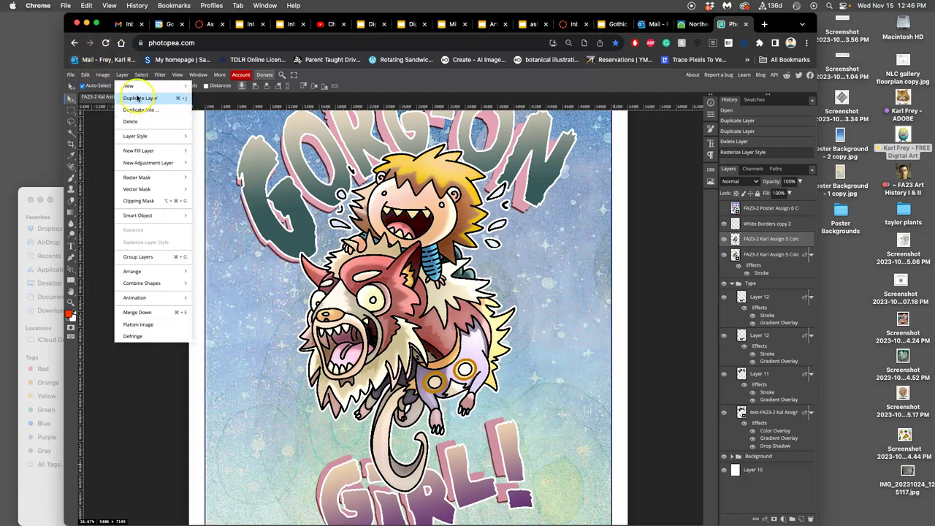
{"action": "left_click", "coordinate": [104, 24]}
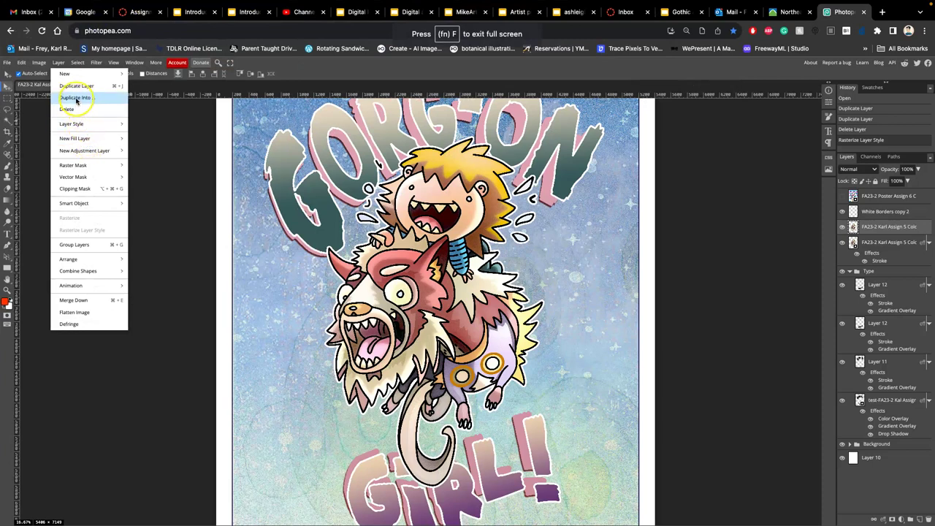
Step: Apply Levels to the artwork copy with midtones 0.67 and output white 229
{"action": "left_click", "coordinate": [39, 62]}
{"action": "mouse_move", "coordinate": [101, 91]}
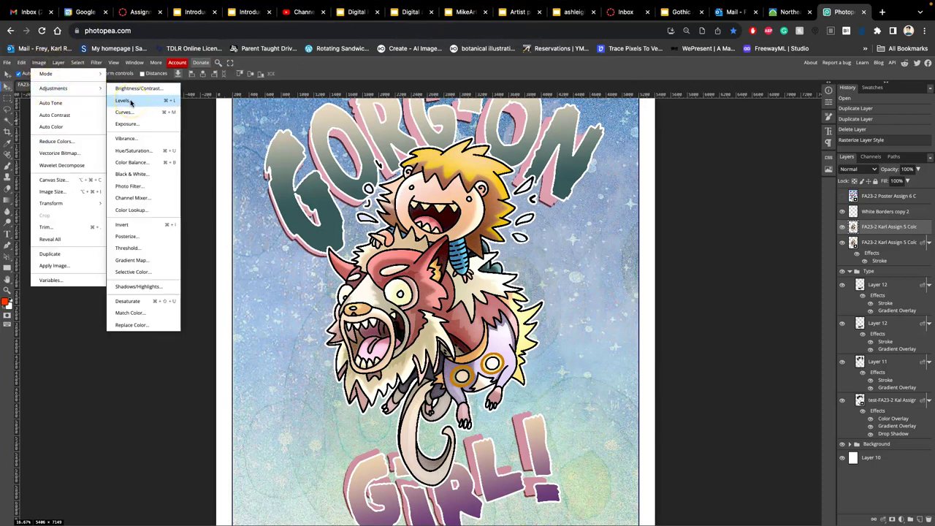
{"action": "left_click", "coordinate": [130, 101]}
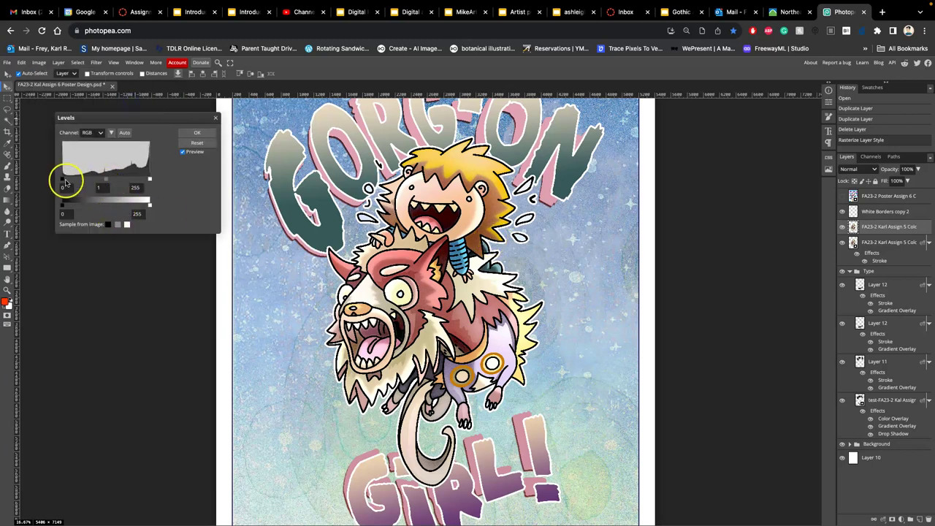
{"action": "left_click_drag", "start_coordinate": [106, 181], "coordinate": [114, 181]}
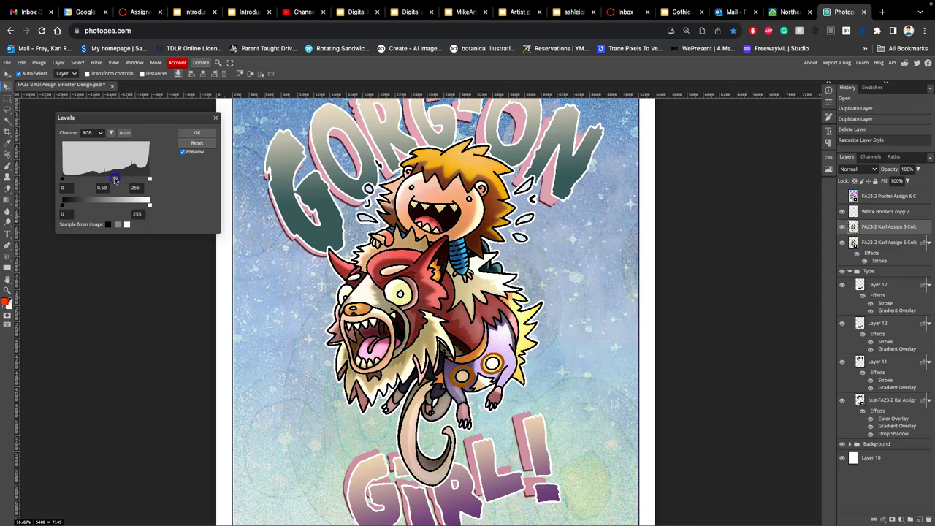
{"action": "mouse_move", "coordinate": [138, 203]}
{"action": "left_mouse_down"}
{"action": "mouse_move", "coordinate": [151, 203]}
{"action": "mouse_move", "coordinate": [140, 207]}
{"action": "left_mouse_up"}
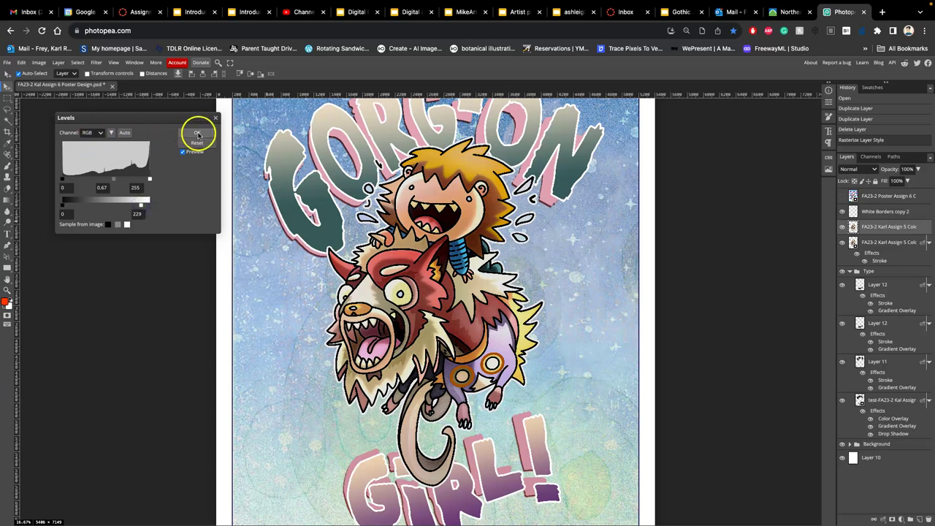
{"action": "left_click", "coordinate": [199, 134]}
{"action": "left_click", "coordinate": [39, 62]}
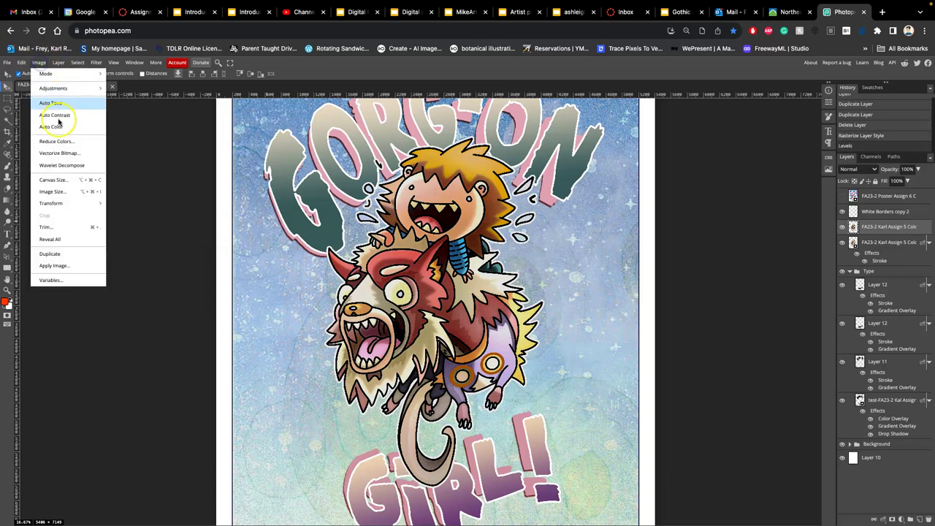
{"action": "mouse_move", "coordinate": [55, 89]}
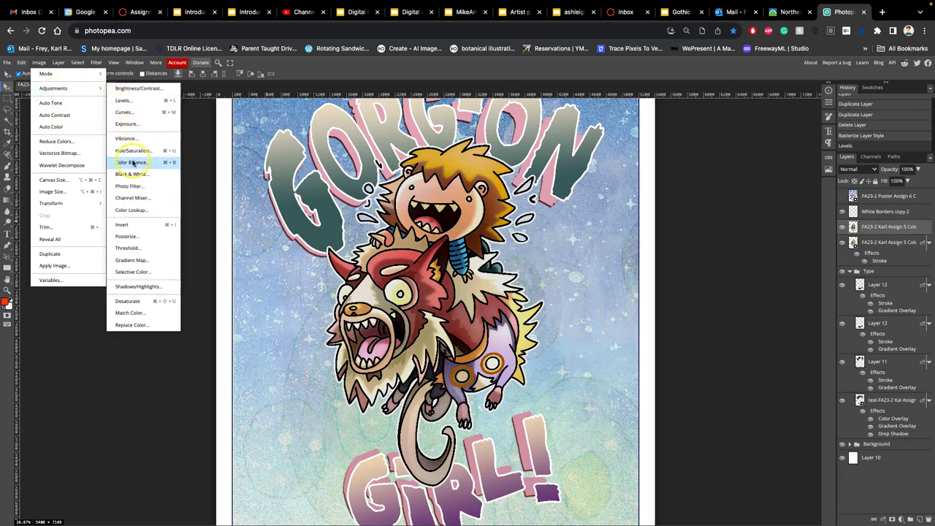
Step: In Color Balance, shift the midtones toward red and tune their magenta–green balance
{"action": "left_click", "coordinate": [130, 162]}
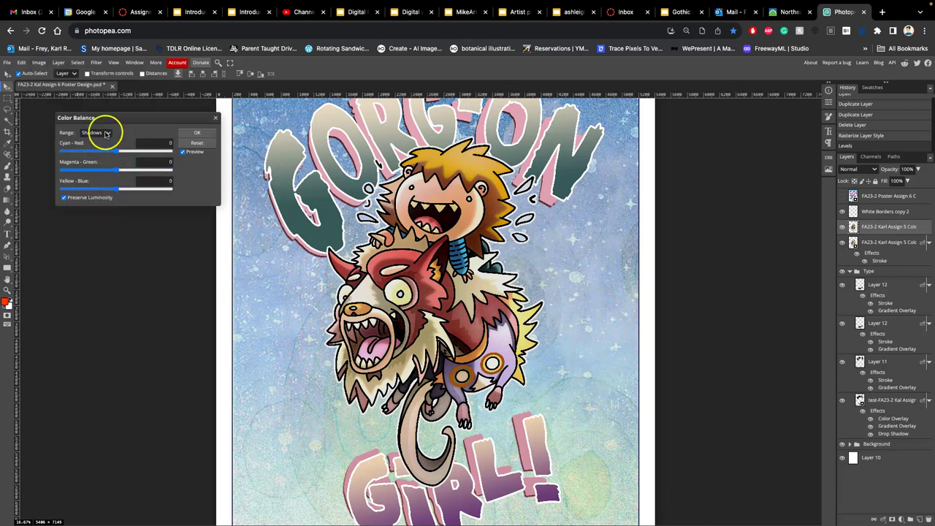
{"action": "left_click", "coordinate": [95, 132]}
{"action": "left_click", "coordinate": [95, 144]}
{"action": "left_click_drag", "start_coordinate": [114, 154], "coordinate": [108, 172]}
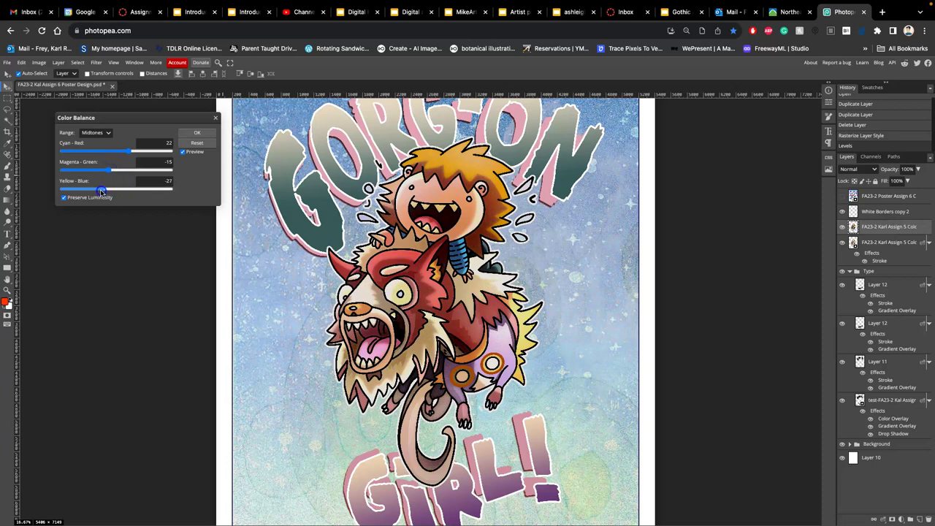
{"action": "mouse_move", "coordinate": [120, 173]}
{"action": "left_mouse_down"}
{"action": "mouse_move", "coordinate": [129, 150]}
{"action": "mouse_move", "coordinate": [141, 153]}
{"action": "mouse_move", "coordinate": [111, 172]}
{"action": "left_mouse_up"}
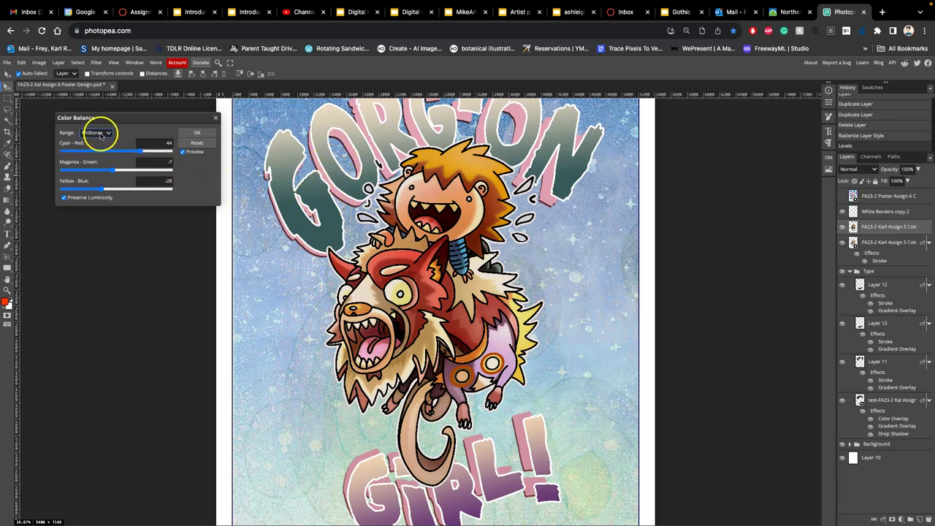
Step: Push highlights toward cyan and blue, and set shadows to -14, 19, 6
{"action": "left_click", "coordinate": [101, 134]}
{"action": "left_click", "coordinate": [102, 144]}
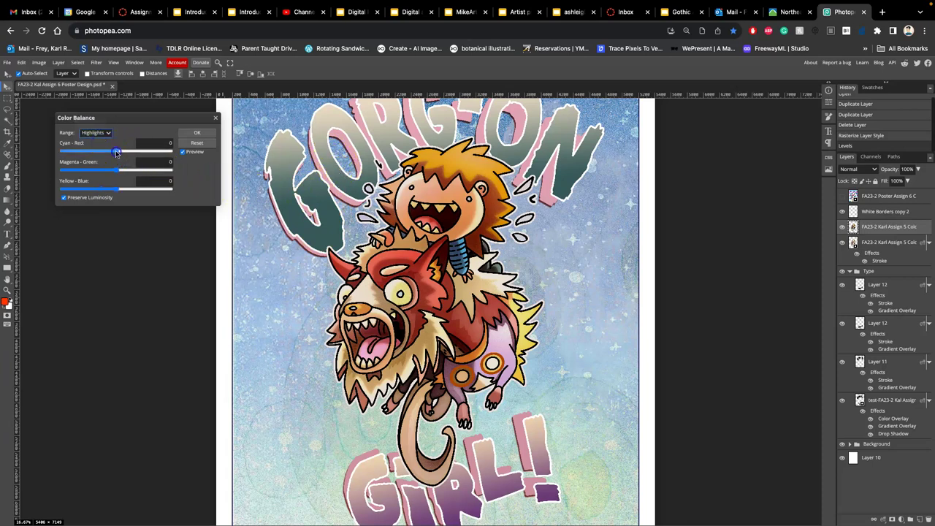
{"action": "left_click_drag", "start_coordinate": [108, 154], "coordinate": [106, 153]}
{"action": "left_click_drag", "start_coordinate": [116, 189], "coordinate": [132, 191]}
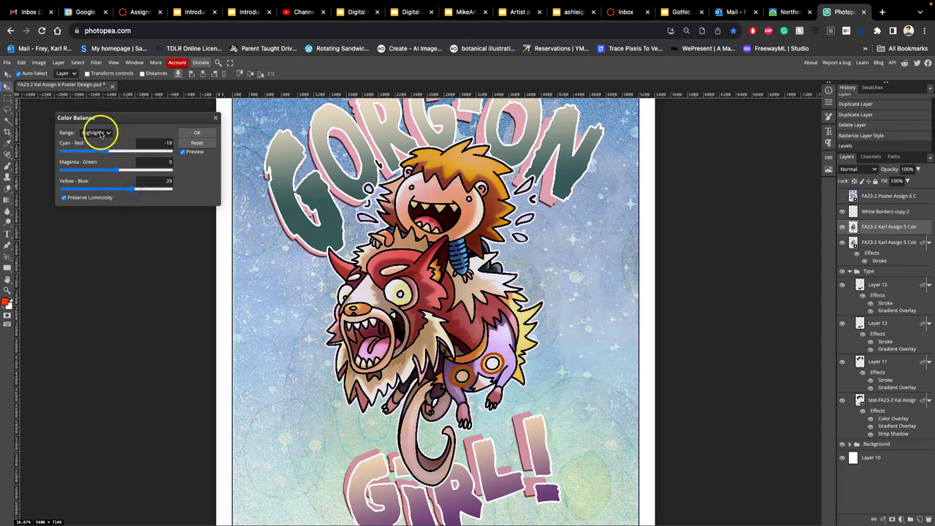
{"action": "left_click", "coordinate": [99, 132]}
{"action": "left_click", "coordinate": [100, 119]}
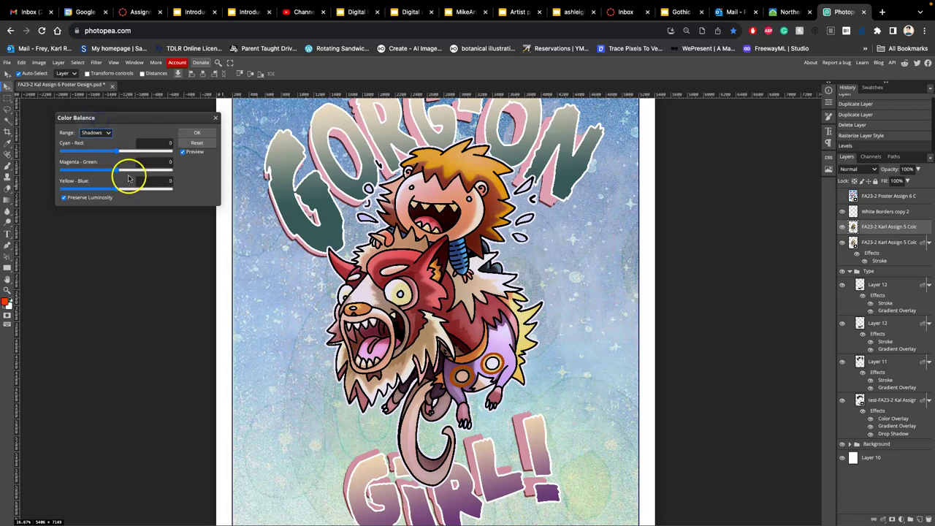
{"action": "left_click_drag", "start_coordinate": [117, 171], "coordinate": [125, 190]}
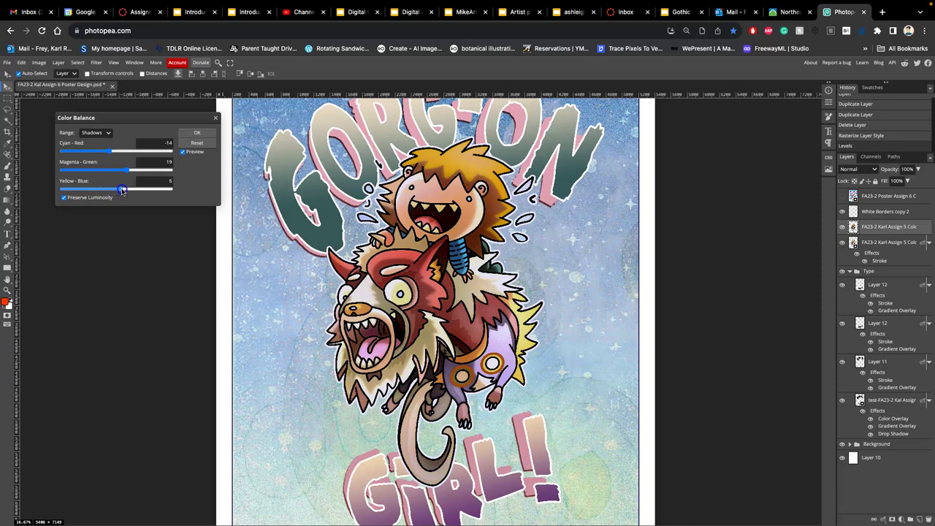
Step: Apply the Color Balance and toggle the colour layer's visibility to compare
{"action": "left_click", "coordinate": [196, 132]}
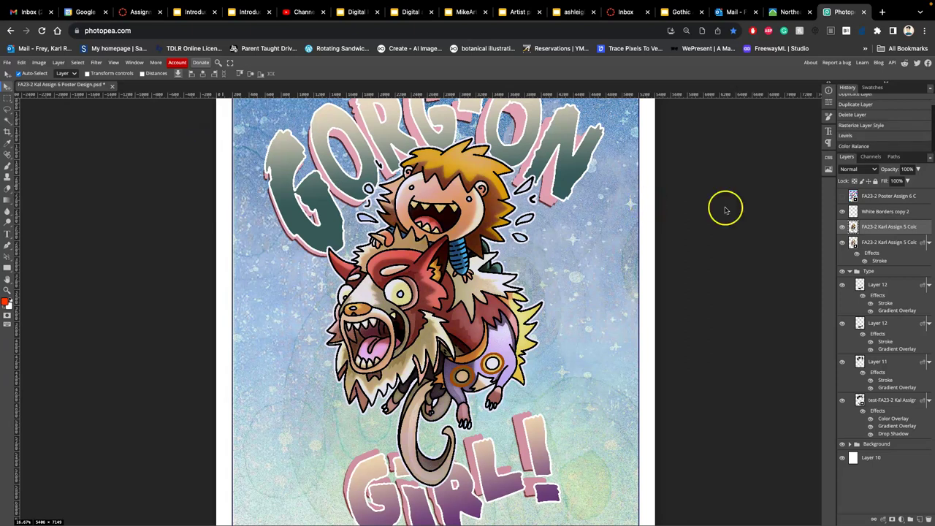
{"action": "left_click", "coordinate": [842, 226]}
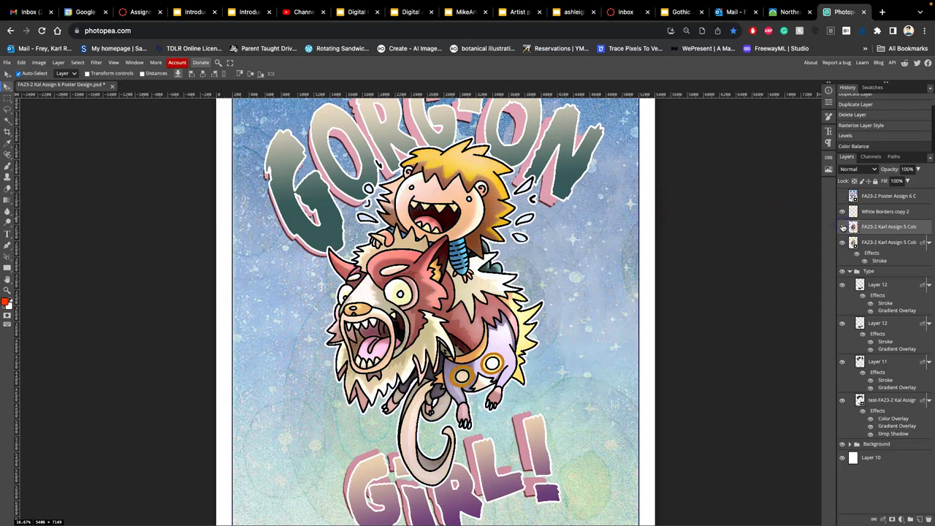
{"action": "left_click", "coordinate": [842, 227]}
{"action": "left_click", "coordinate": [842, 227]}
{"action": "left_click", "coordinate": [842, 227]}
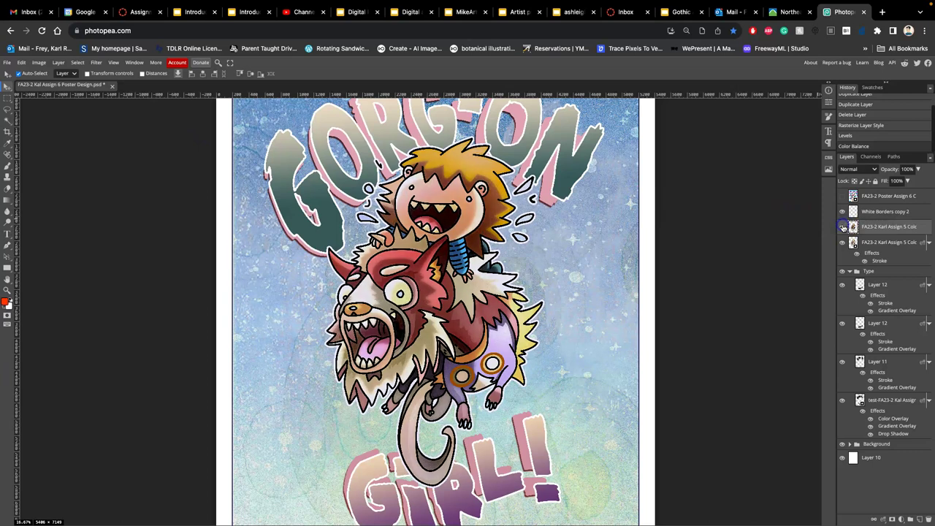
Step: Change the colour layer's blend mode from Normal to Dissolve
{"action": "left_click", "coordinate": [865, 171]}
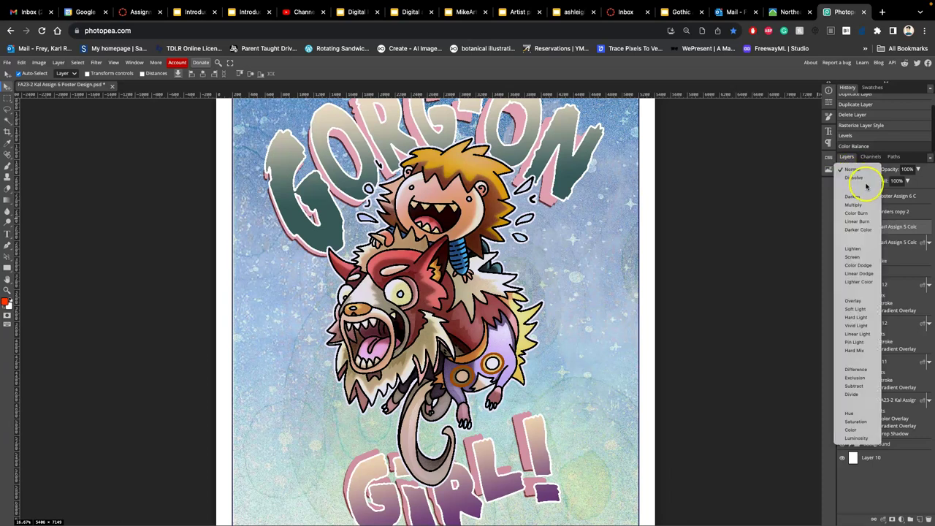
{"action": "left_click", "coordinate": [860, 178]}
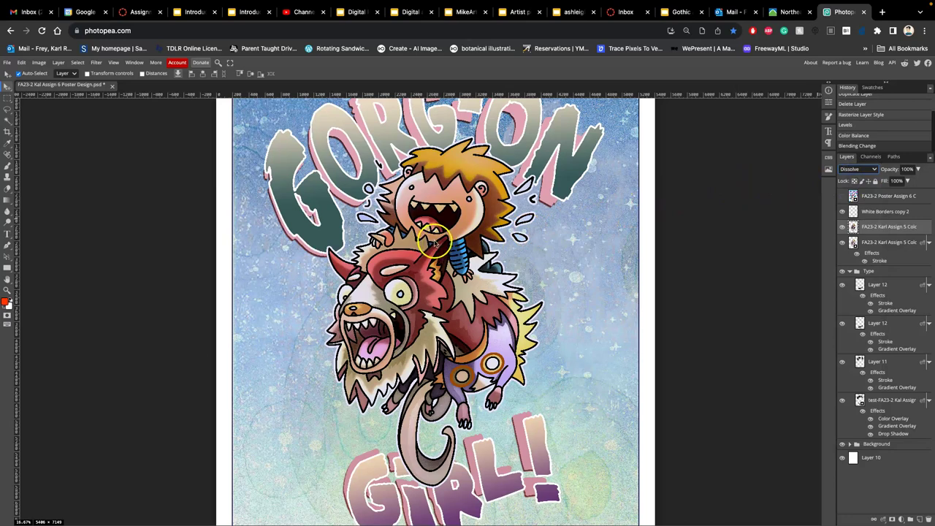
{"action": "scroll", "coordinate": [439, 247], "scroll_direction": "up", "scroll_amount": 4}
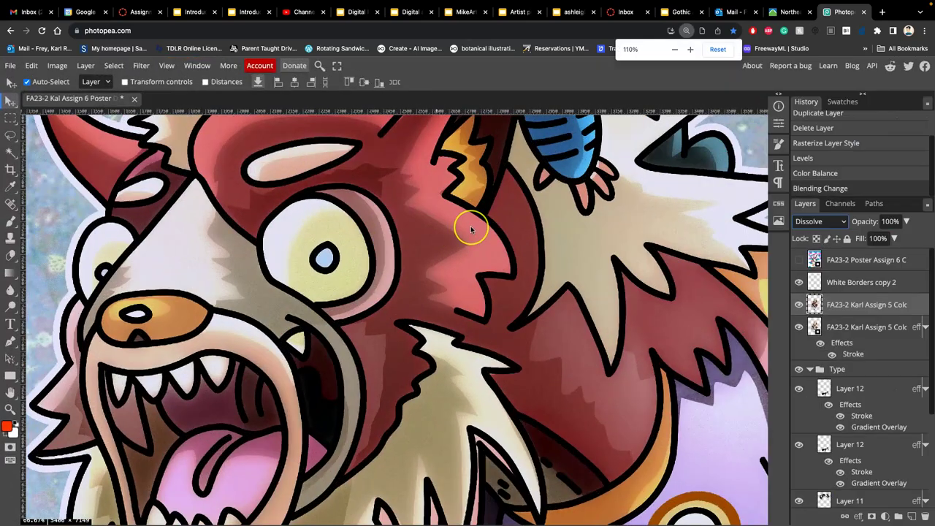
{"action": "scroll", "coordinate": [467, 230], "scroll_direction": "up", "scroll_amount": 5}
{"action": "scroll", "coordinate": [470, 228], "scroll_direction": "up", "scroll_amount": 4}
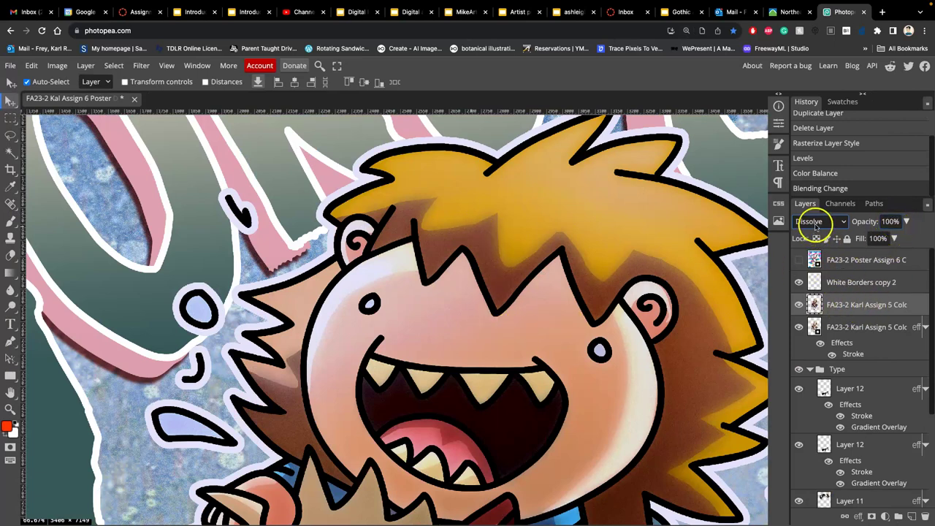
Step: Set the Dissolve colour layer's opacity to 75% for a grainy texture
{"action": "left_click", "coordinate": [906, 221]}
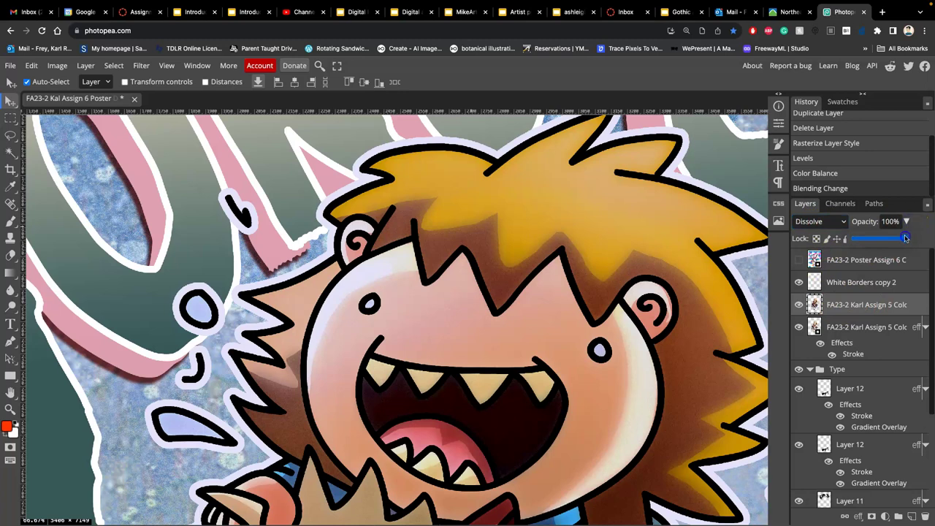
{"action": "mouse_move", "coordinate": [907, 238]}
{"action": "left_mouse_down"}
{"action": "mouse_move", "coordinate": [885, 238]}
{"action": "mouse_move", "coordinate": [909, 238]}
{"action": "mouse_move", "coordinate": [896, 238]}
{"action": "left_mouse_up"}
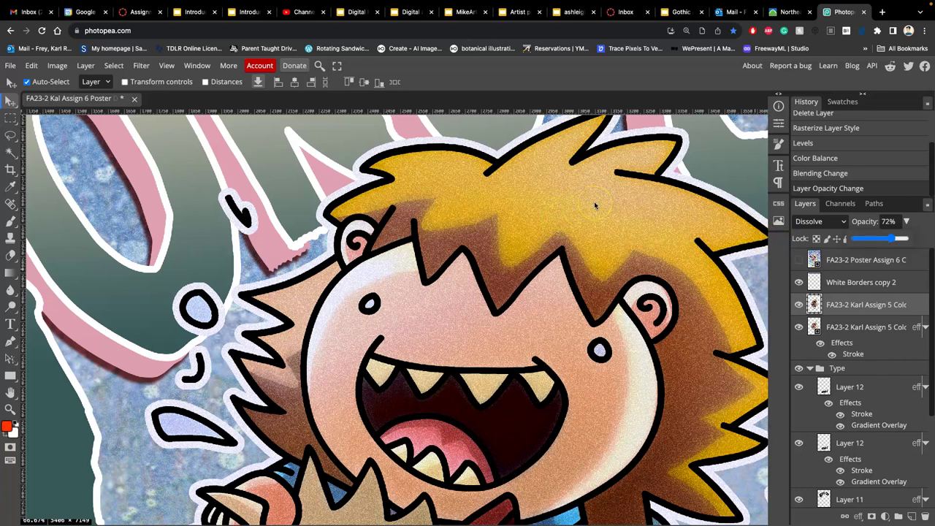
{"action": "left_click_drag", "start_coordinate": [891, 239], "coordinate": [896, 239]}
{"action": "left_click_drag", "start_coordinate": [893, 240], "coordinate": [893, 240]}
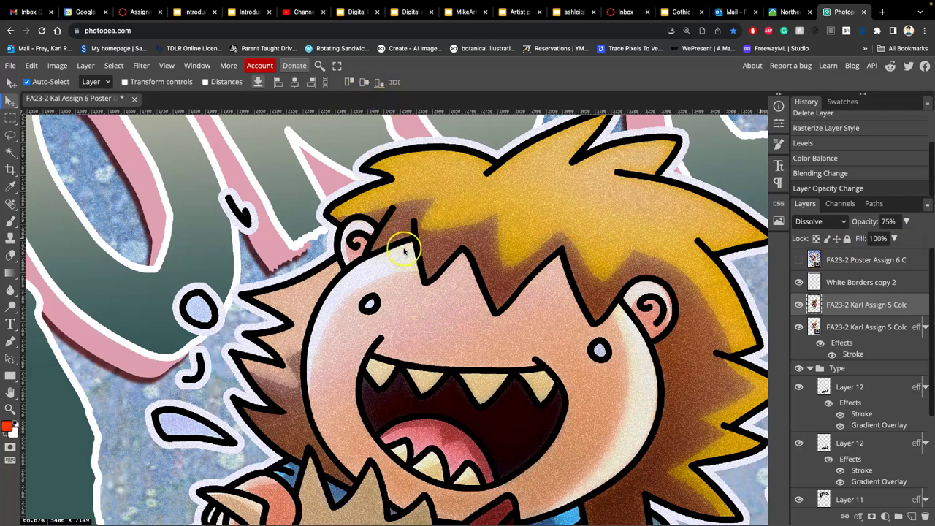
{"action": "scroll", "coordinate": [404, 251], "scroll_direction": "up", "scroll_amount": 10}
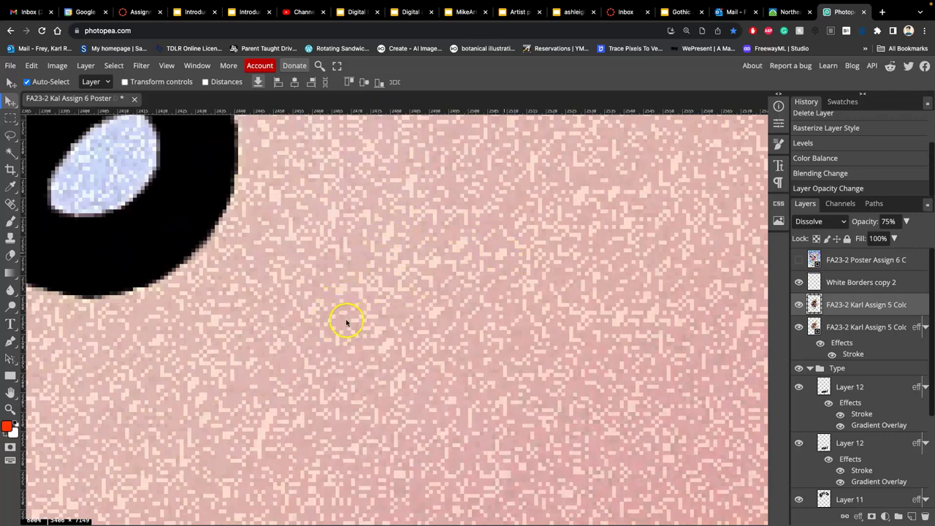
{"action": "scroll", "coordinate": [346, 316], "scroll_direction": "down", "scroll_amount": 10}
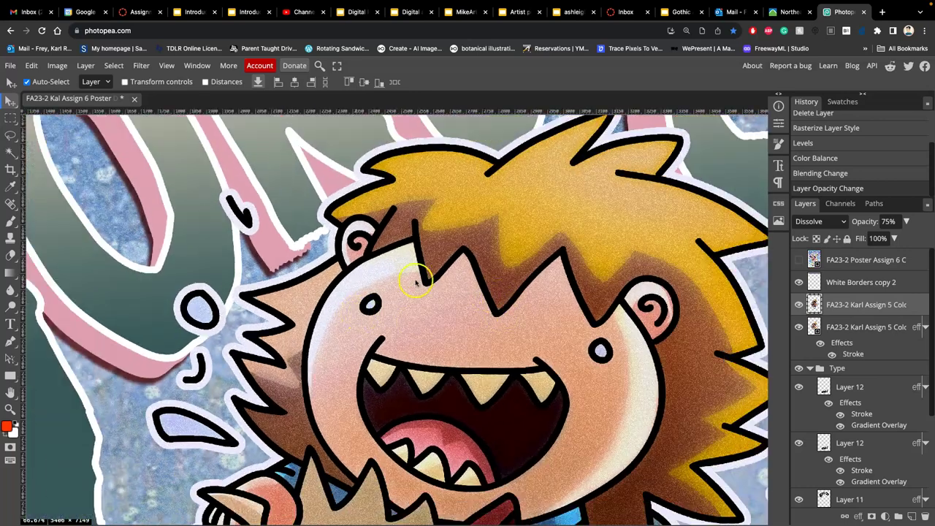
{"action": "scroll", "coordinate": [543, 324], "scroll_direction": "right", "scroll_amount": 2}
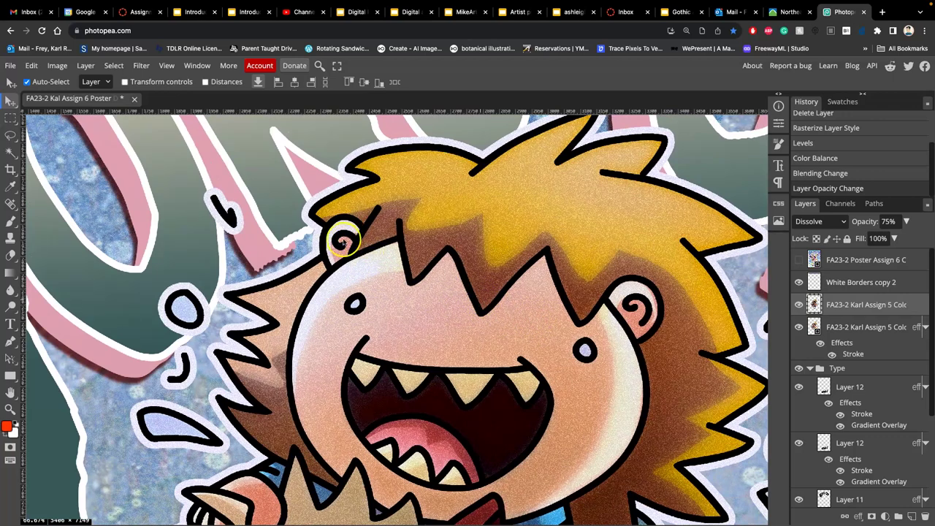
{"action": "scroll", "coordinate": [402, 271], "scroll_direction": "down", "scroll_amount": 1}
{"action": "scroll", "coordinate": [402, 272], "scroll_direction": "down", "scroll_amount": 3}
{"action": "scroll", "coordinate": [402, 272], "scroll_direction": "down", "scroll_amount": 3}
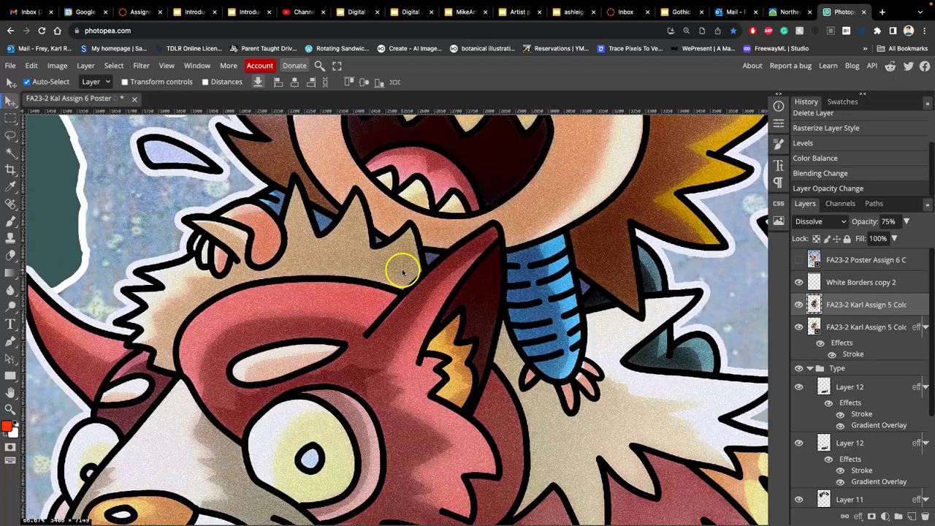
{"action": "scroll", "coordinate": [402, 271], "scroll_direction": "down", "scroll_amount": 6}
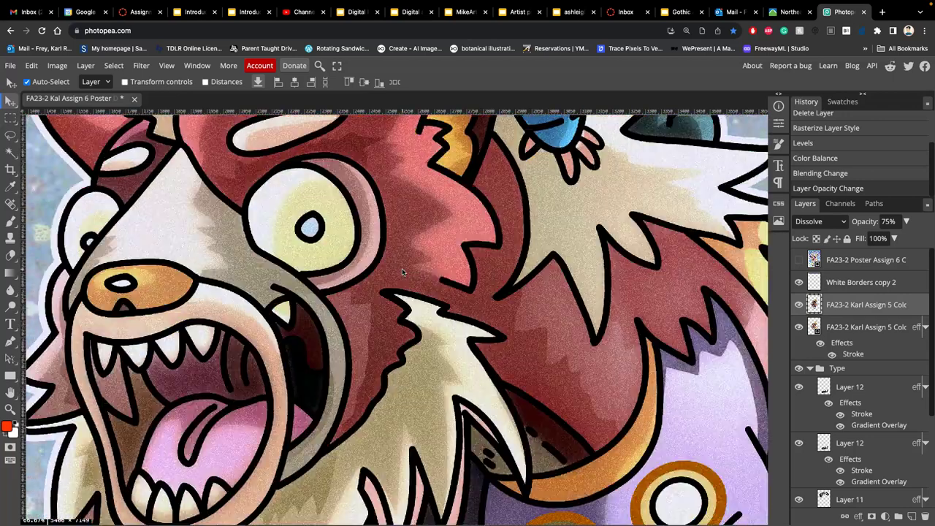
{"action": "scroll", "coordinate": [401, 272], "scroll_direction": "up", "scroll_amount": 5}
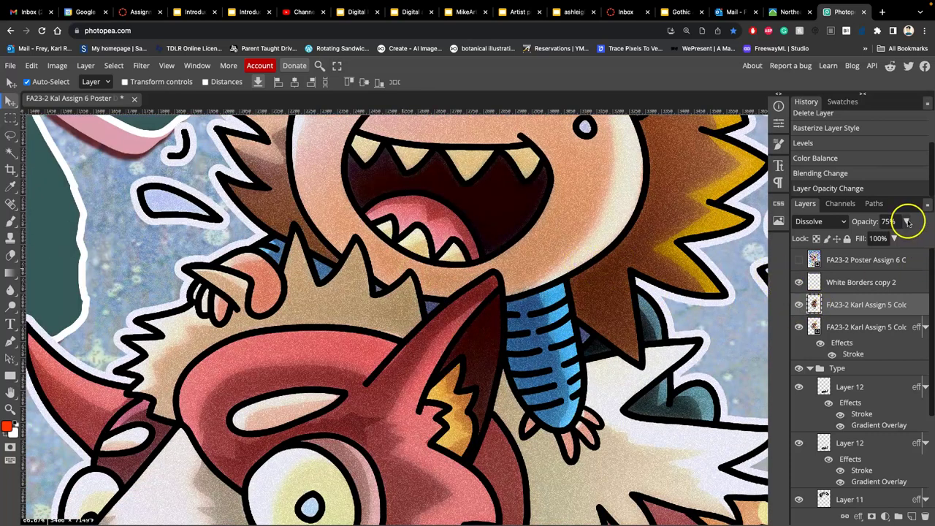
Step: Lower the Dissolve colour layer's opacity to 25%
{"action": "left_click", "coordinate": [906, 221]}
{"action": "left_click_drag", "start_coordinate": [886, 239], "coordinate": [877, 241]}
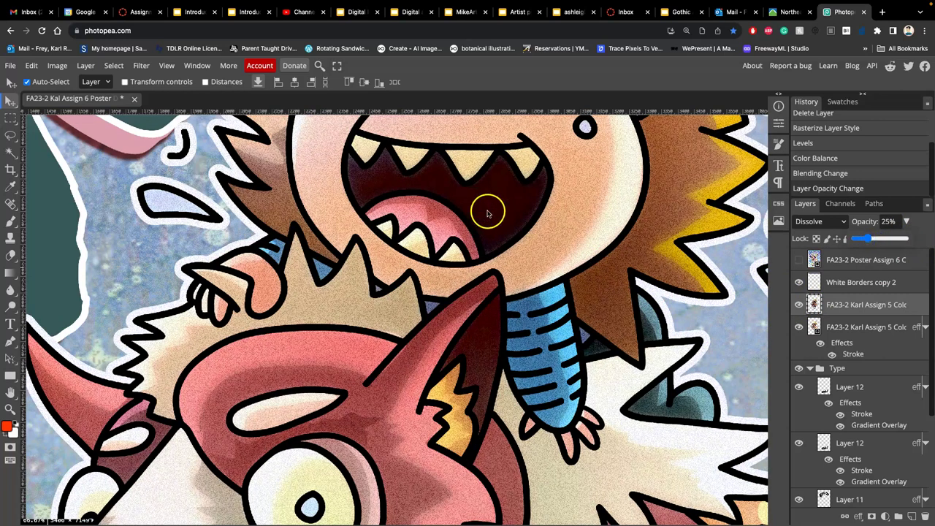
{"action": "scroll", "coordinate": [487, 210], "scroll_direction": "up", "scroll_amount": 5}
{"action": "scroll", "coordinate": [488, 214], "scroll_direction": "up", "scroll_amount": 2}
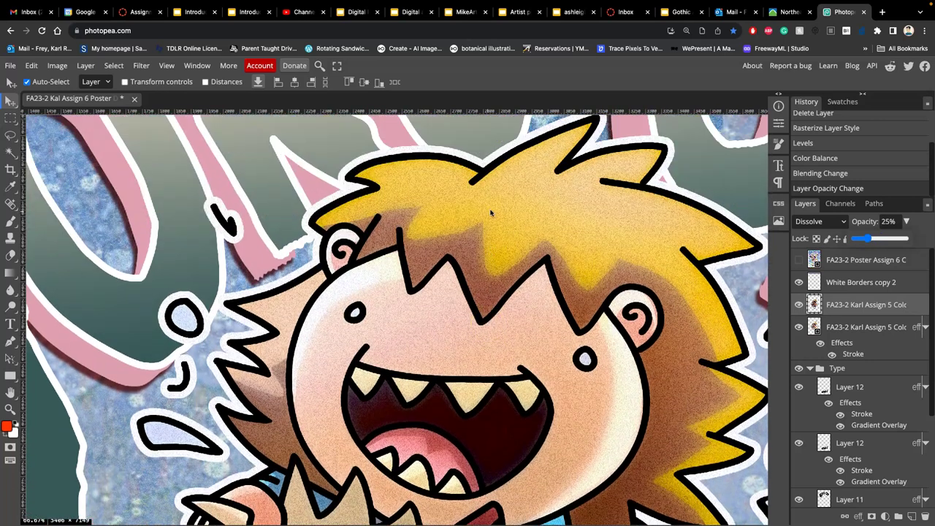
Step: Toggle the colour layer's visibility repeatedly to compare the subtler grain, leaving it visible
{"action": "left_click", "coordinate": [799, 305]}
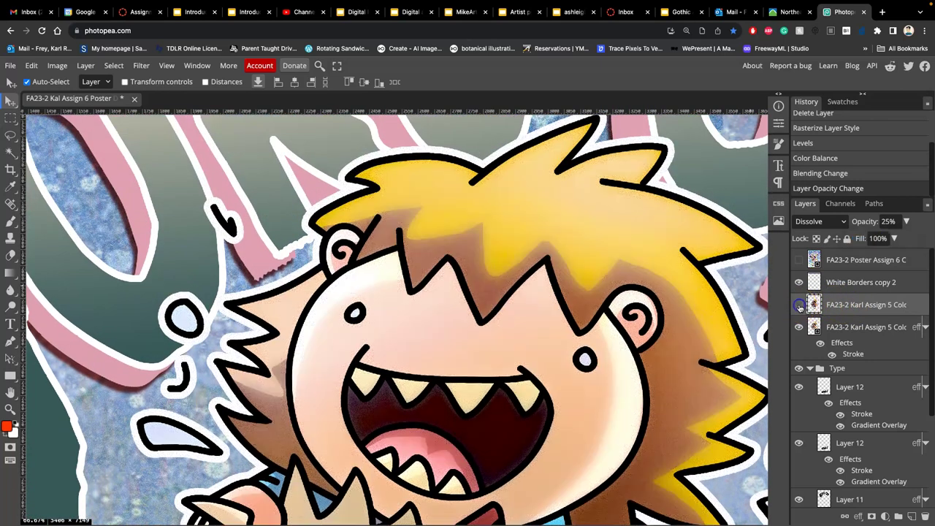
{"action": "left_click", "coordinate": [799, 305]}
{"action": "left_click", "coordinate": [799, 305]}
{"action": "left_click", "coordinate": [799, 305]}
{"action": "left_click", "coordinate": [799, 306]}
{"action": "left_click", "coordinate": [800, 305]}
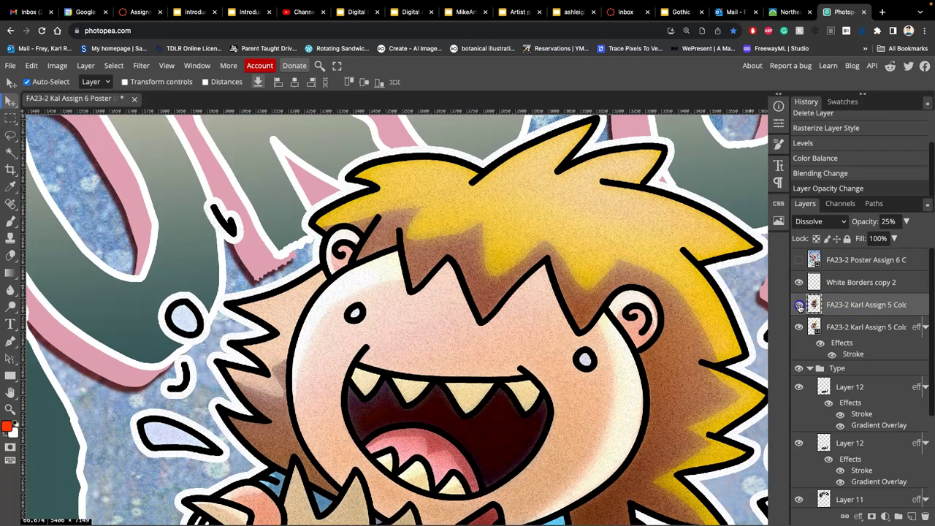
{"action": "left_click", "coordinate": [800, 306]}
{"action": "left_click", "coordinate": [799, 306]}
{"action": "scroll", "coordinate": [649, 290], "scroll_direction": "down", "scroll_amount": 4}
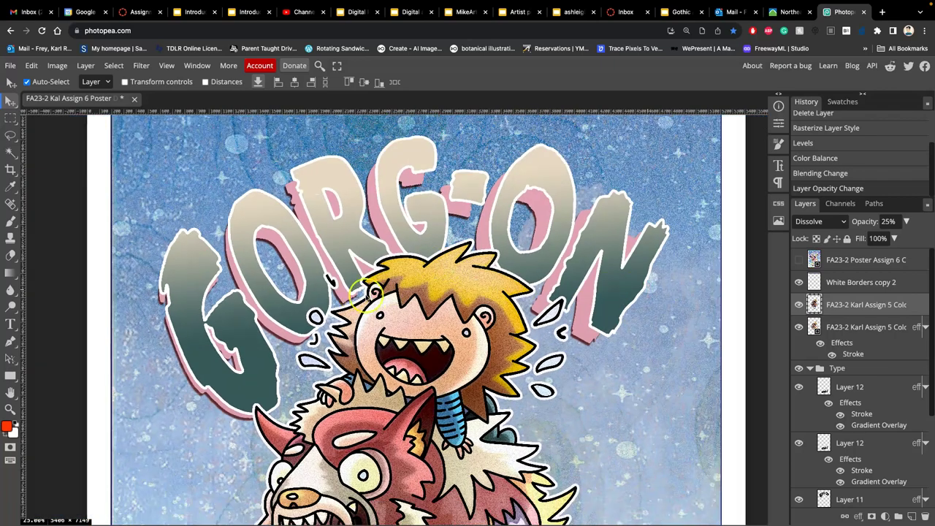
{"action": "scroll", "coordinate": [363, 296], "scroll_direction": "up", "scroll_amount": 6}
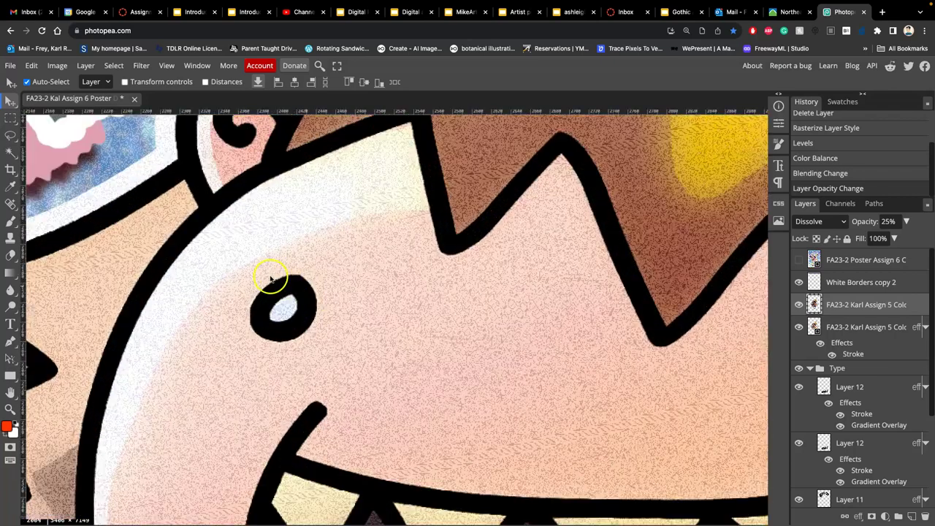
{"action": "scroll", "coordinate": [219, 194], "scroll_direction": "left", "scroll_amount": 3}
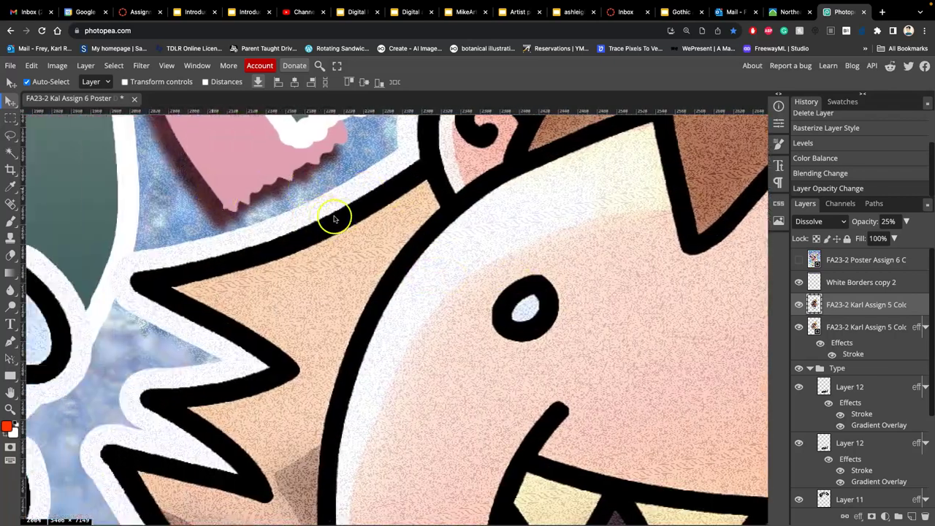
Step: Magic-wand select the white border areas around the characters and delete them
{"action": "left_click", "coordinate": [11, 152]}
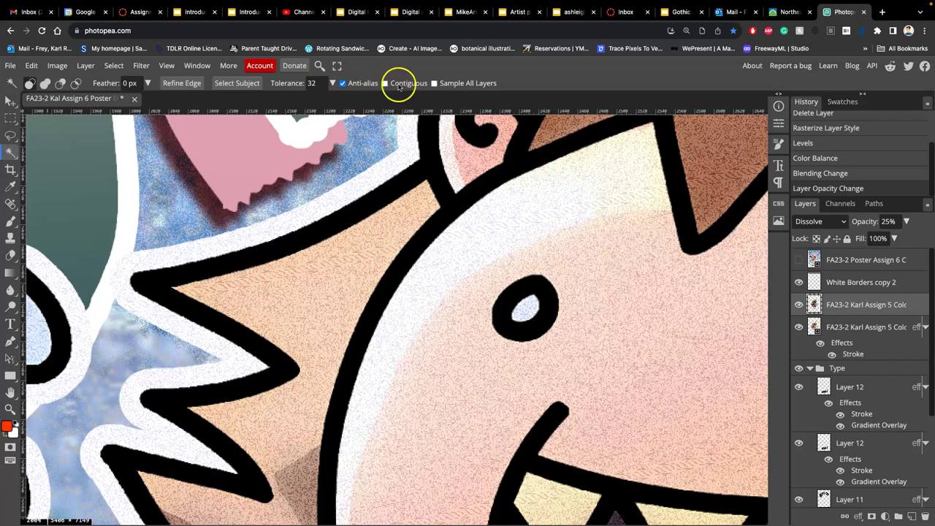
{"action": "left_click", "coordinate": [407, 156]}
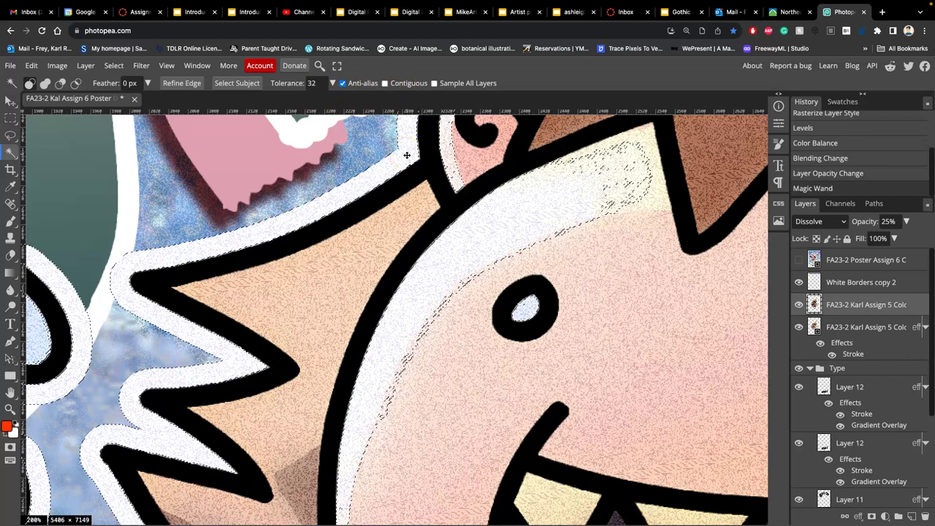
{"action": "left_click", "coordinate": [486, 239]}
{"action": "scroll", "coordinate": [483, 236], "scroll_direction": "down", "scroll_amount": 5}
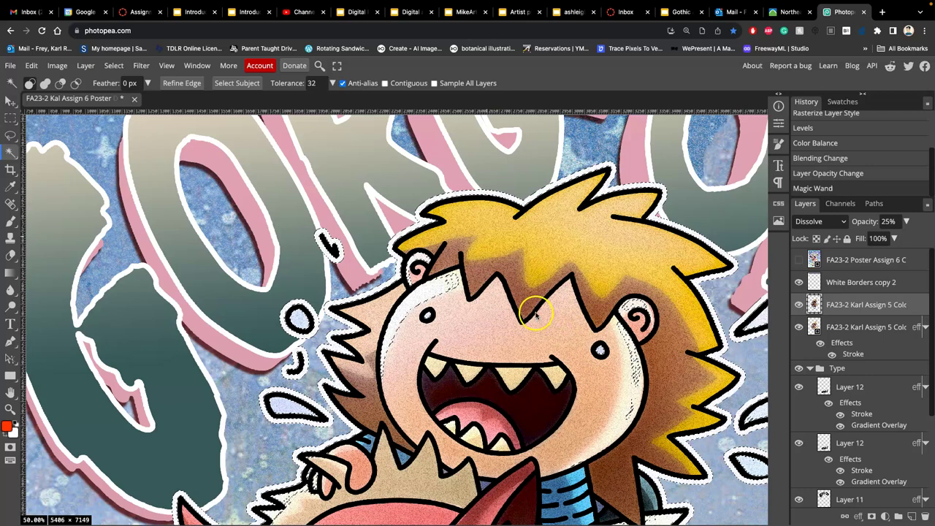
{"action": "key", "text": "Delete"}
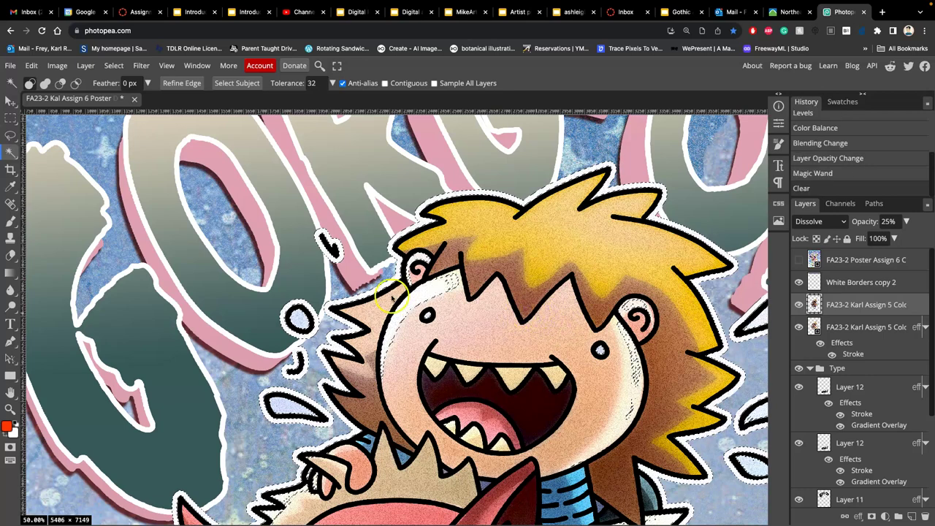
Step: Review the cleared artwork, then deselect with Ctrl+D
{"action": "scroll", "coordinate": [392, 300], "scroll_direction": "up", "scroll_amount": 5}
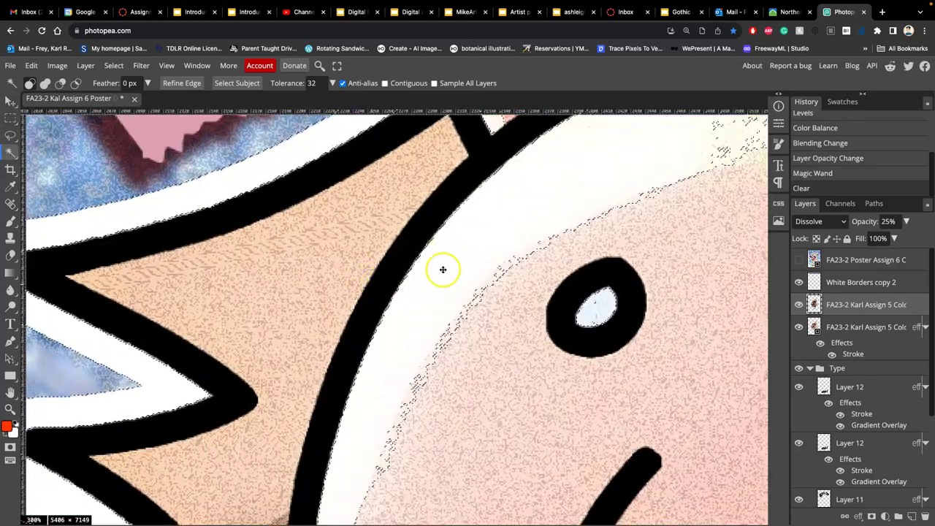
{"action": "scroll", "coordinate": [445, 216], "scroll_direction": "down", "scroll_amount": 3}
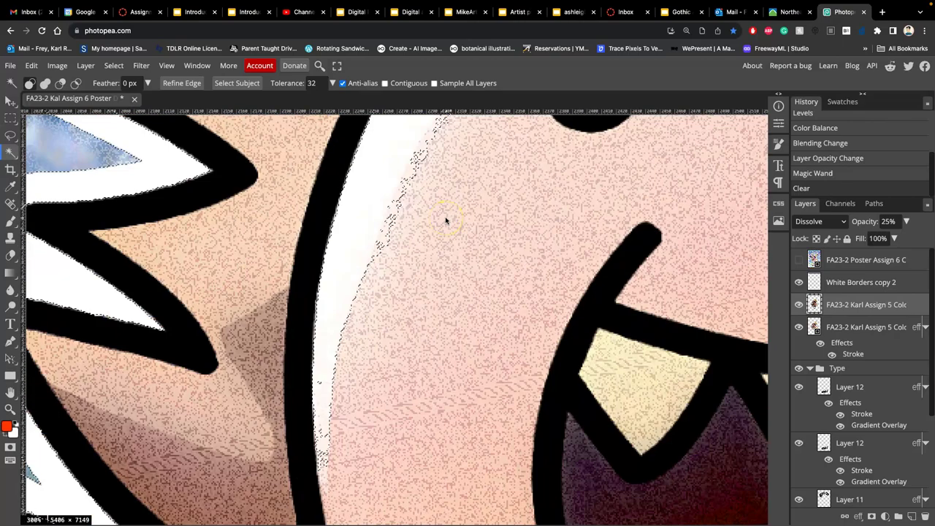
{"action": "scroll", "coordinate": [446, 220], "scroll_direction": "down", "scroll_amount": 6}
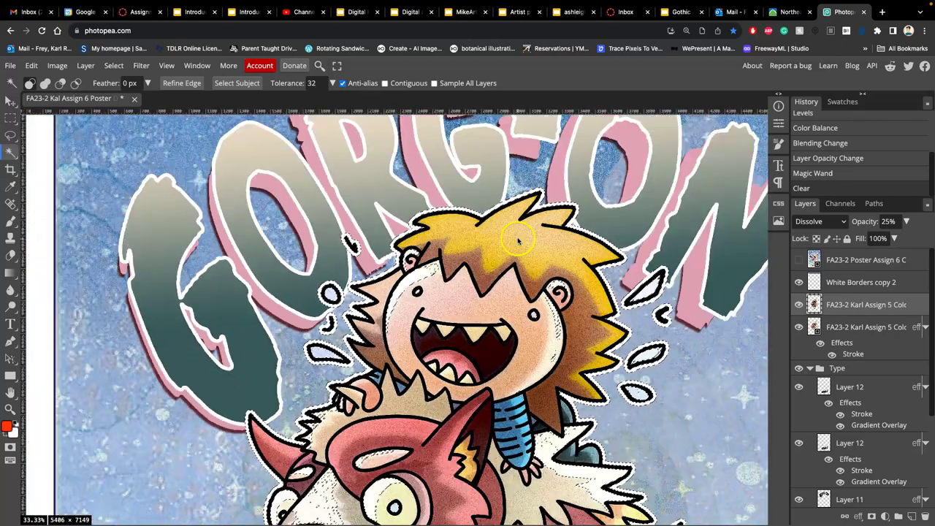
{"action": "scroll", "coordinate": [516, 233], "scroll_direction": "down", "scroll_amount": 5}
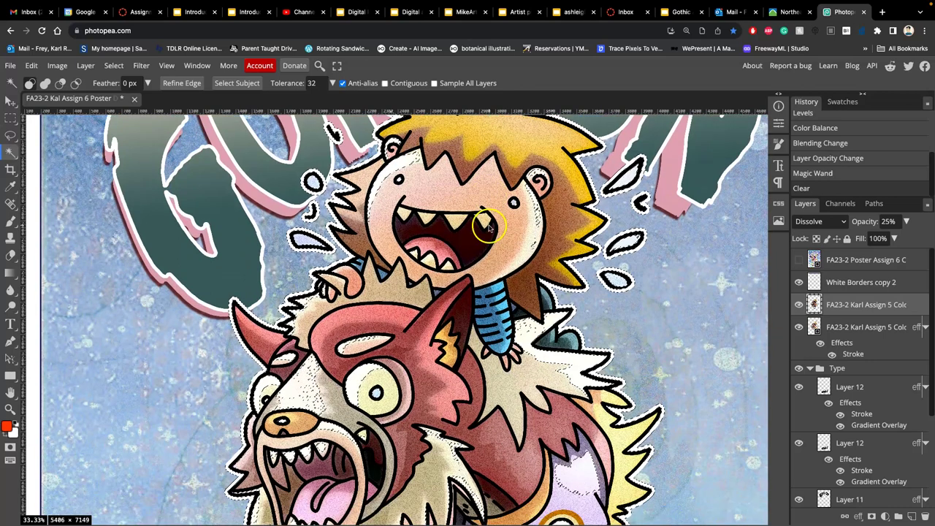
{"action": "scroll", "coordinate": [489, 229], "scroll_direction": "down", "scroll_amount": 1}
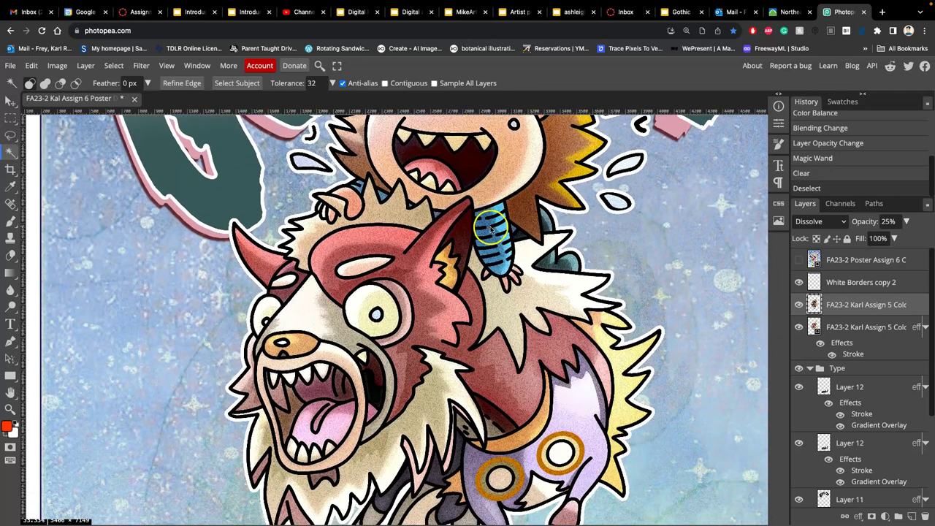
{"action": "key", "text": "ctrl+d"}
Step: Zoom out to the full poster, then zoom in on the red wolf's face
{"action": "key", "text": "ctrl+minus"}
{"action": "key", "text": "ctrl+minus"}
{"action": "key", "text": "ctrl+minus"}
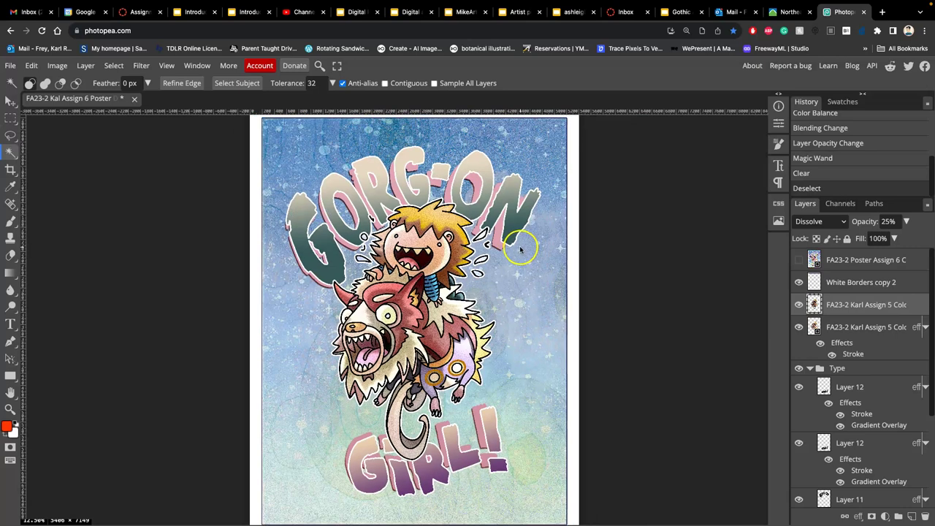
{"action": "key", "text": "ctrl+minus"}
{"action": "key", "text": "ctrl+plus"}
{"action": "key", "text": "ctrl+plus"}
{"action": "scroll", "coordinate": [438, 270], "scroll_direction": "up", "scroll_amount": 4}
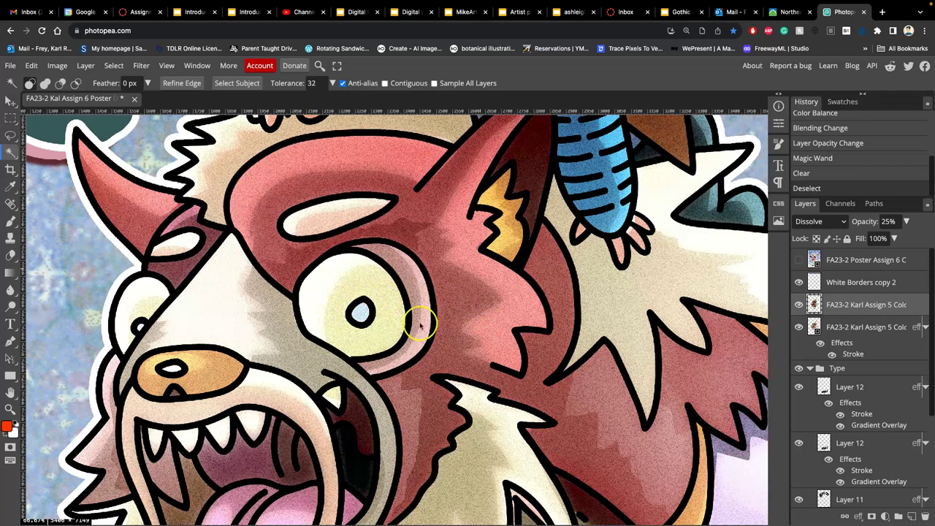
Step: Apply a Hue/Saturation adjustment of +45 Saturation to the Dissolve artwork copy
{"action": "left_click", "coordinate": [57, 65]}
{"action": "mouse_move", "coordinate": [80, 101]}
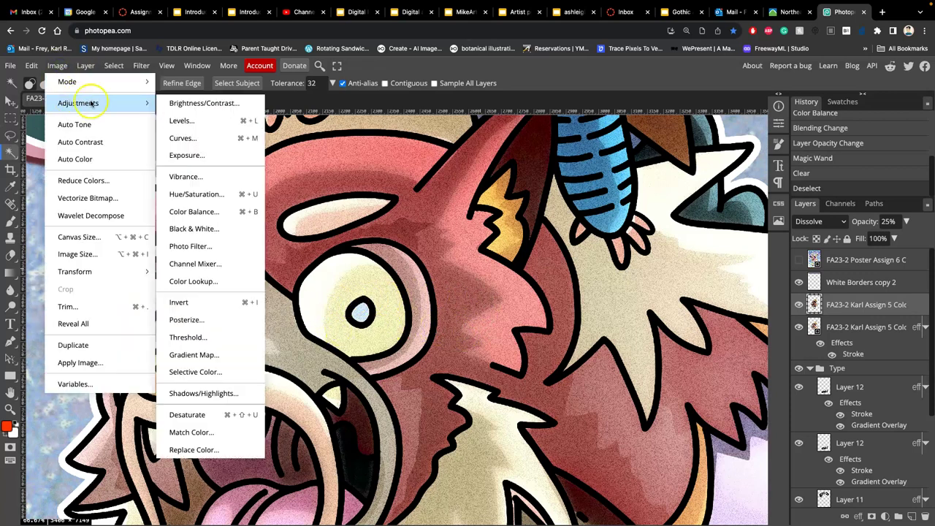
{"action": "left_click", "coordinate": [192, 192]}
{"action": "left_click", "coordinate": [170, 223]}
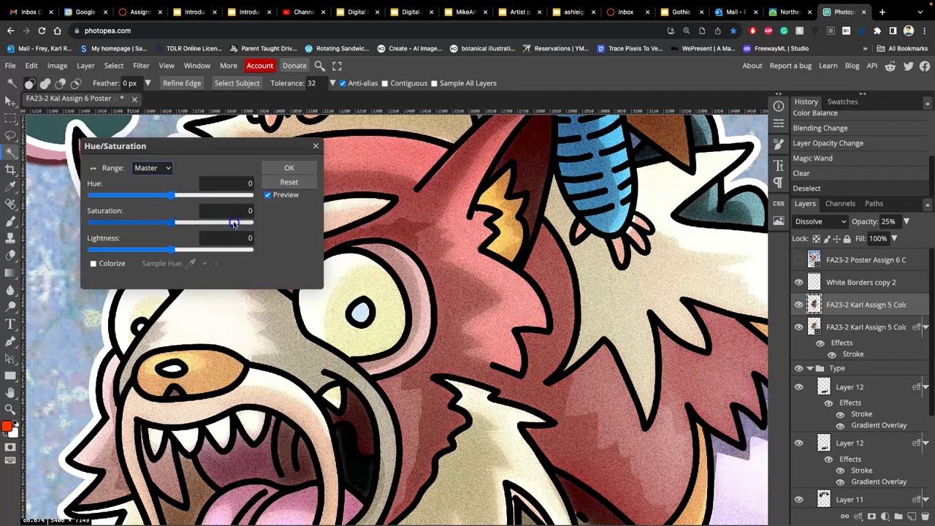
{"action": "left_click", "coordinate": [190, 223]}
{"action": "left_click", "coordinate": [246, 183]}
{"action": "left_click", "coordinate": [192, 209]}
{"action": "left_click", "coordinate": [183, 224]}
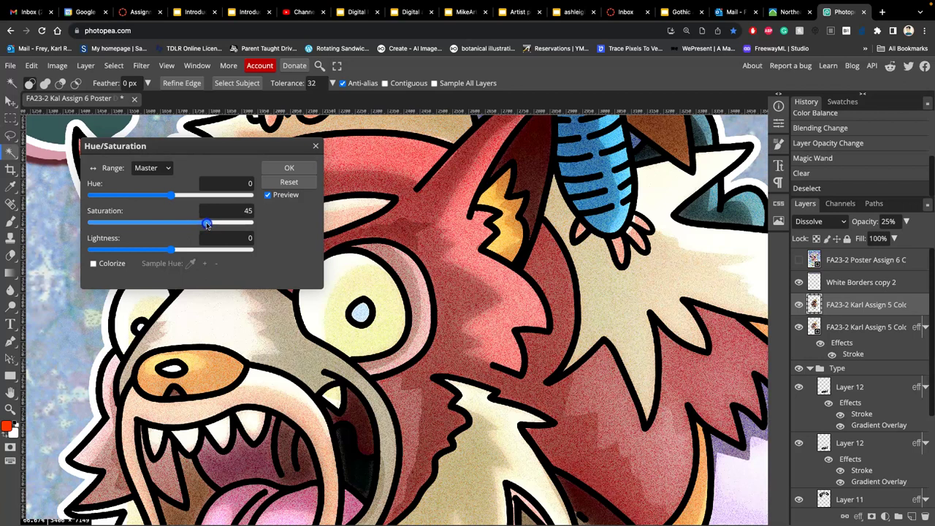
{"action": "left_click", "coordinate": [296, 168]}
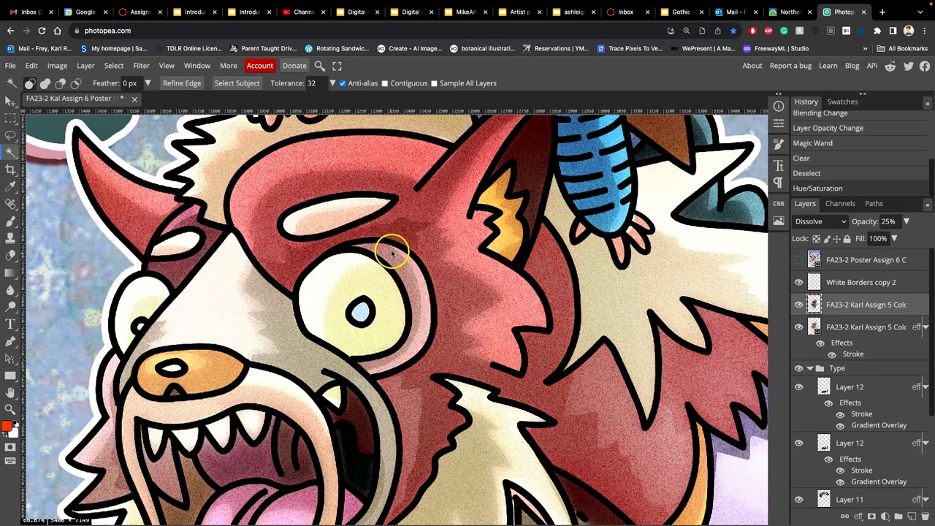
Step: Zoom in to inspect the wolf and the boy's face, then zoom back out to the full poster
{"action": "scroll", "coordinate": [393, 256], "scroll_direction": "down", "scroll_amount": 1}
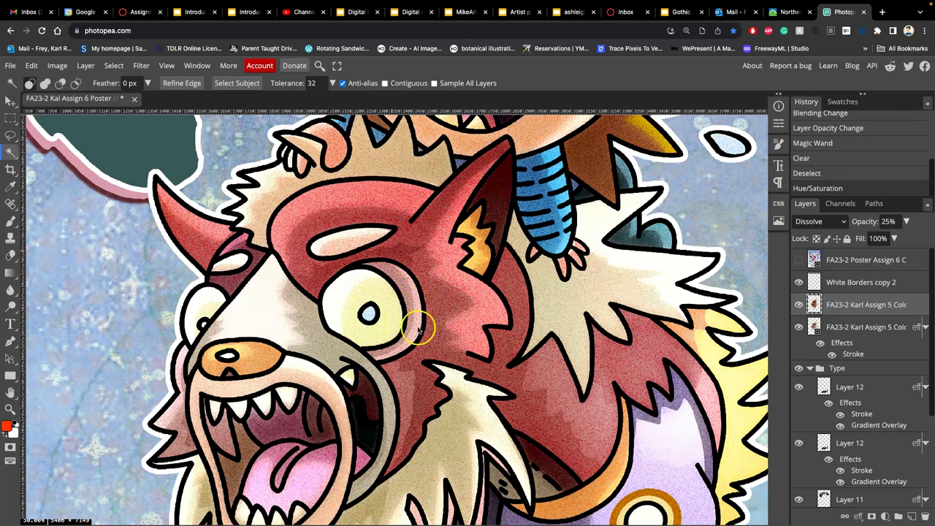
{"action": "scroll", "coordinate": [424, 324], "scroll_direction": "up", "scroll_amount": 1}
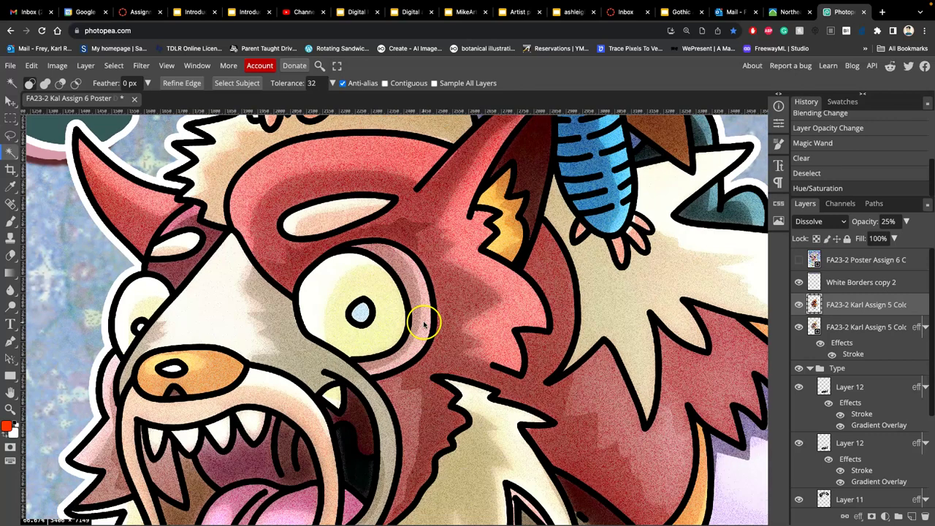
{"action": "scroll", "coordinate": [424, 324], "scroll_direction": "down", "scroll_amount": 1}
{"action": "scroll", "coordinate": [424, 324], "scroll_direction": "down", "scroll_amount": 1}
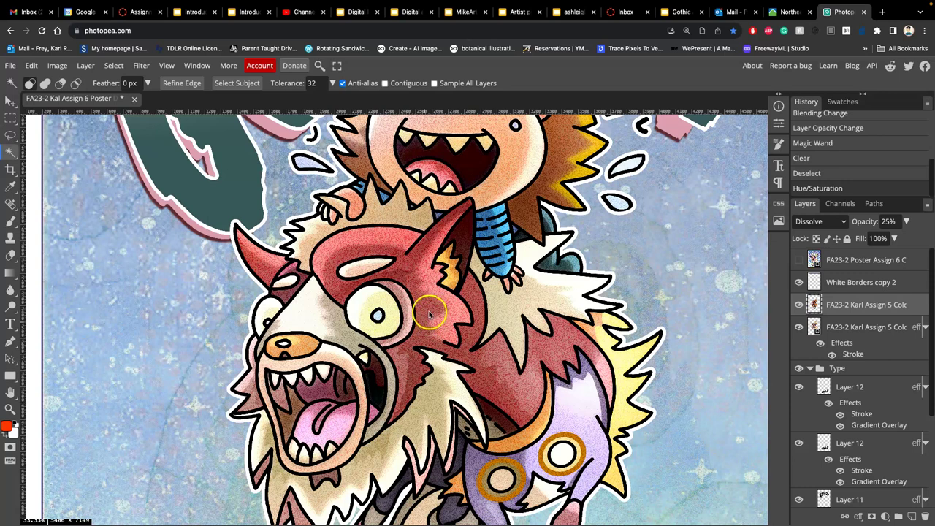
{"action": "scroll", "coordinate": [430, 315], "scroll_direction": "down", "scroll_amount": 1}
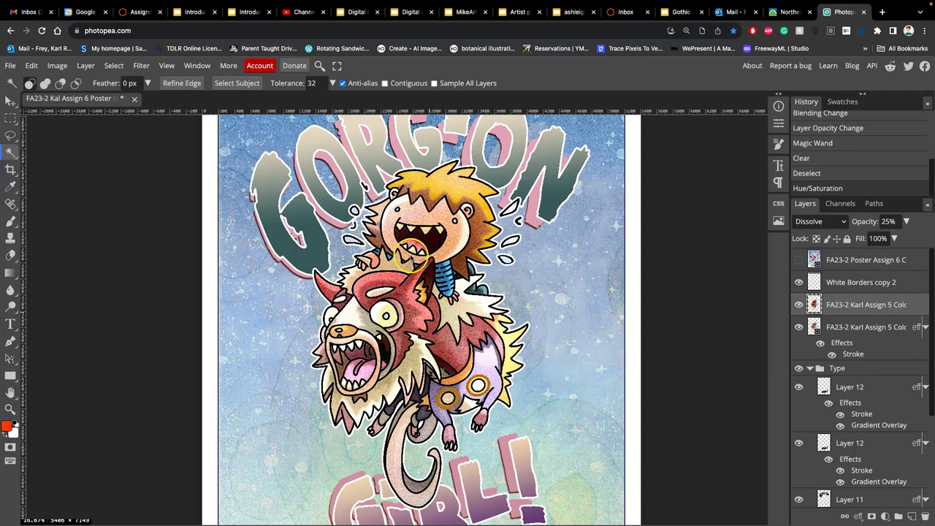
{"action": "scroll", "coordinate": [415, 289], "scroll_direction": "down", "scroll_amount": 3}
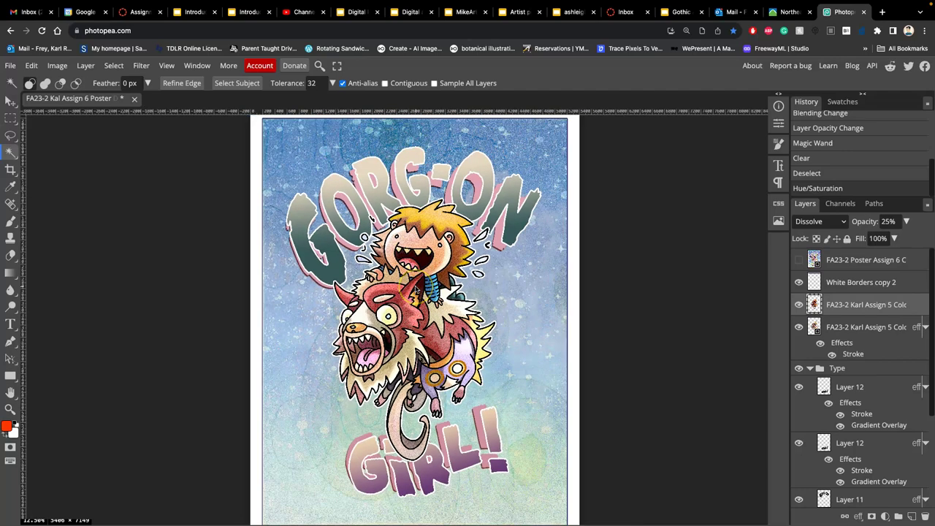
{"action": "scroll", "coordinate": [421, 292], "scroll_direction": "up", "scroll_amount": 8}
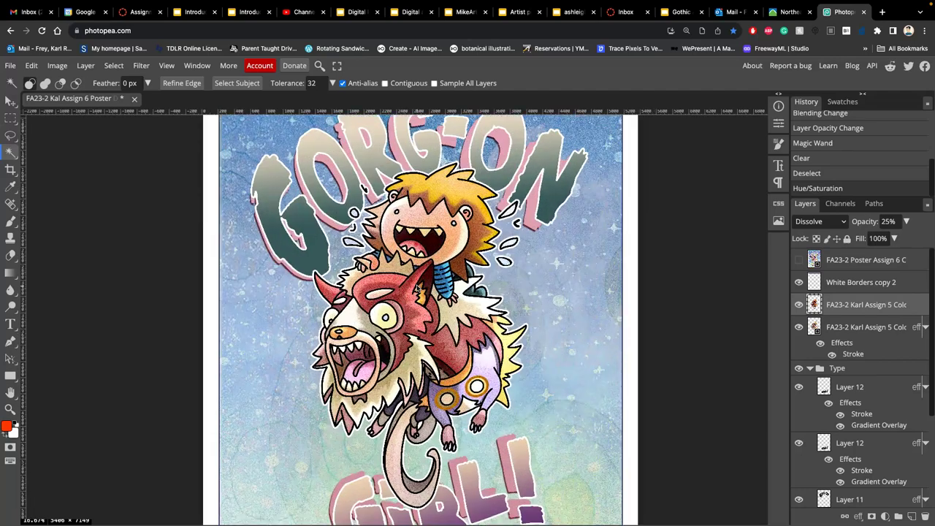
{"action": "scroll", "coordinate": [589, 272], "scroll_direction": "up", "scroll_amount": 5}
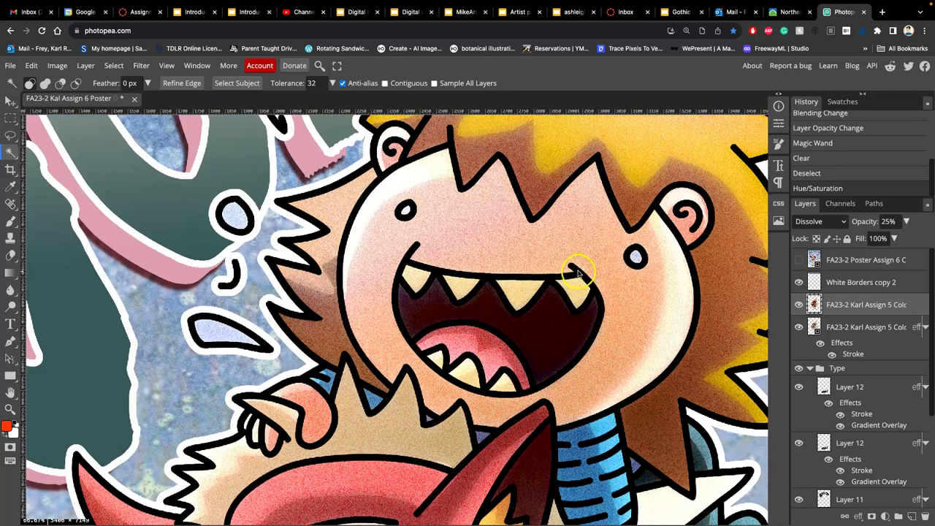
{"action": "scroll", "coordinate": [534, 255], "scroll_direction": "up", "scroll_amount": 2}
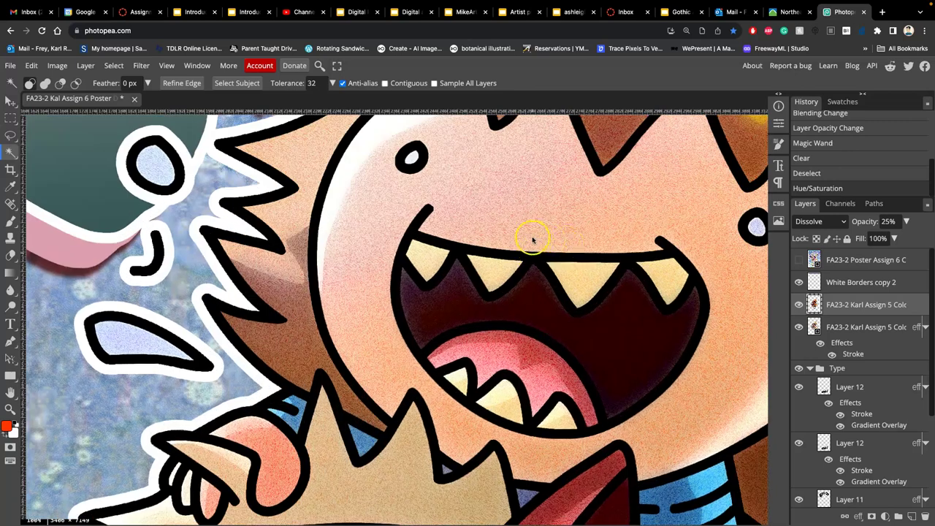
{"action": "scroll", "coordinate": [551, 236], "scroll_direction": "down", "scroll_amount": 10}
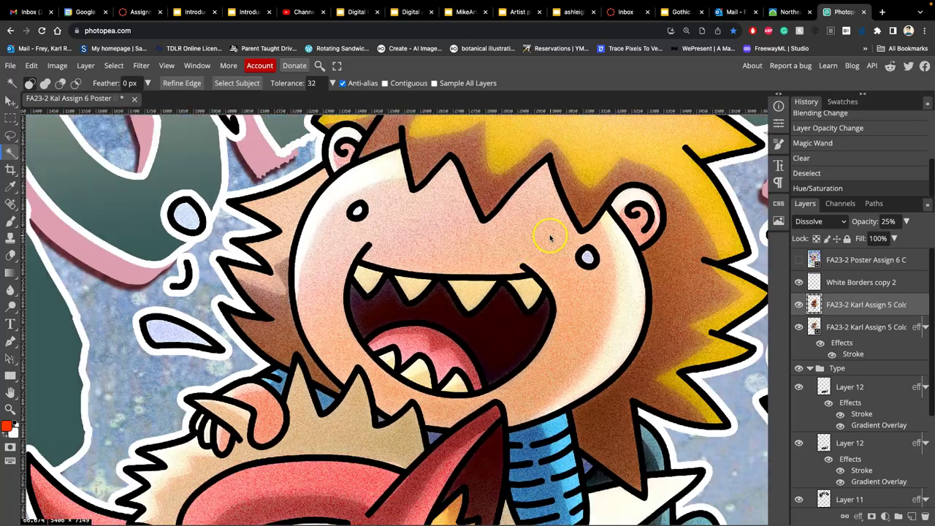
{"action": "scroll", "coordinate": [529, 251], "scroll_direction": "down", "scroll_amount": 2}
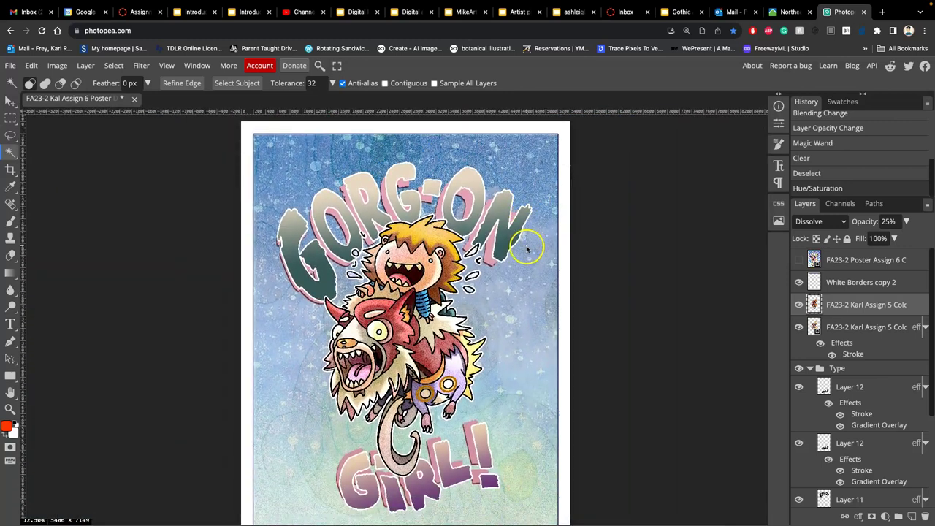
Step: Give the Karl Assign 5 artwork layer a Green colour label
{"action": "left_click", "coordinate": [586, 256]}
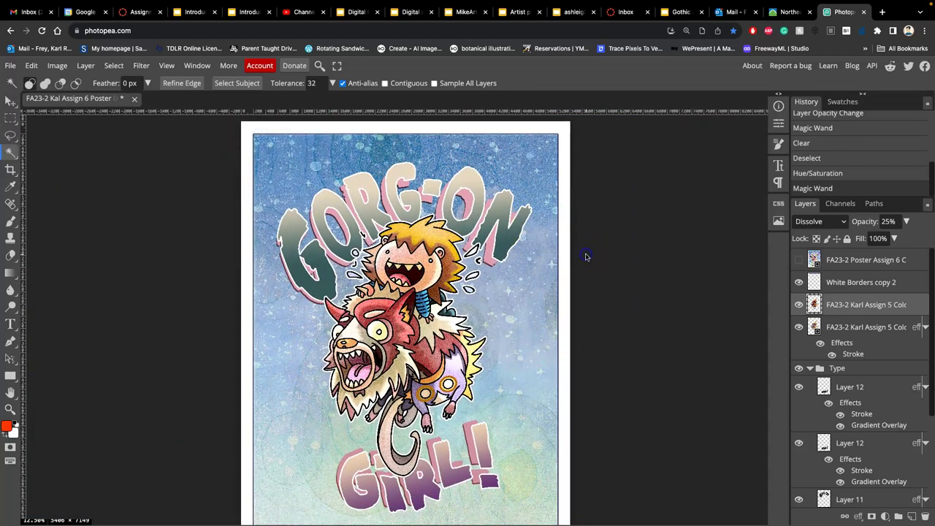
{"action": "double_click", "coordinate": [799, 305]}
{"action": "right_click", "coordinate": [801, 303]}
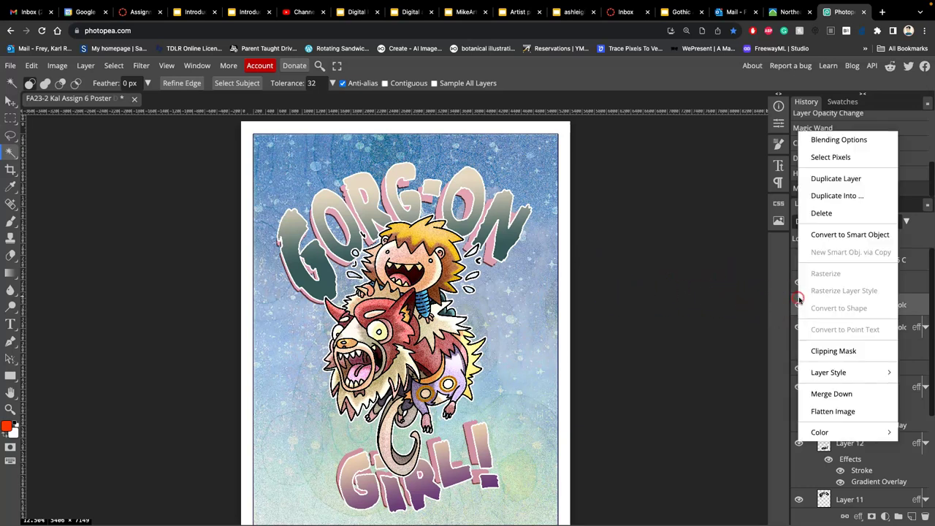
{"action": "mouse_move", "coordinate": [835, 432]}
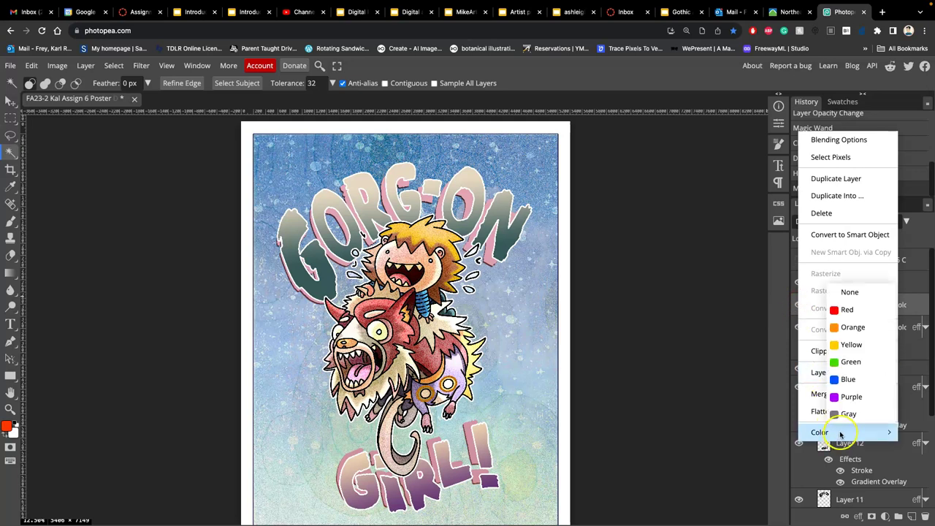
{"action": "left_click", "coordinate": [838, 362]}
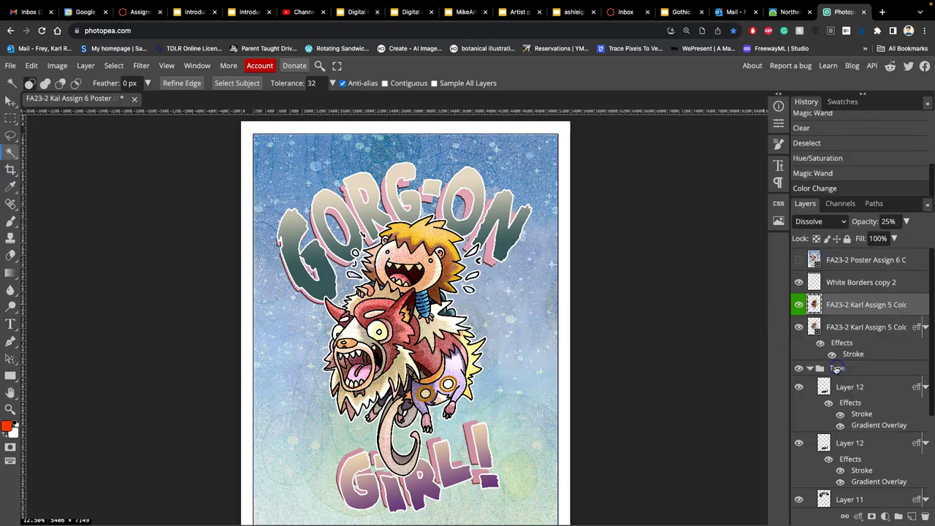
Step: Toggle the artwork layer's visibility to compare the poster with and without it
{"action": "left_click", "coordinate": [799, 305]}
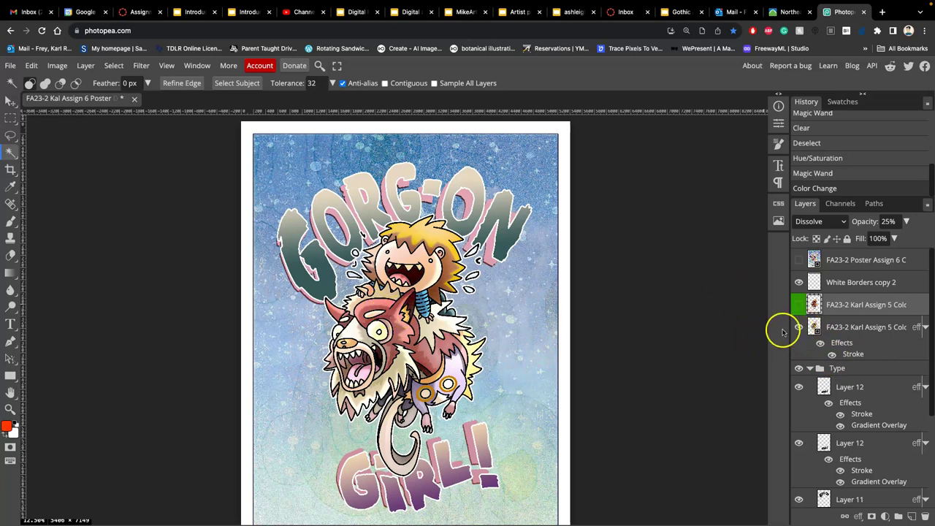
{"action": "left_click", "coordinate": [799, 326]}
{"action": "left_click", "coordinate": [799, 327]}
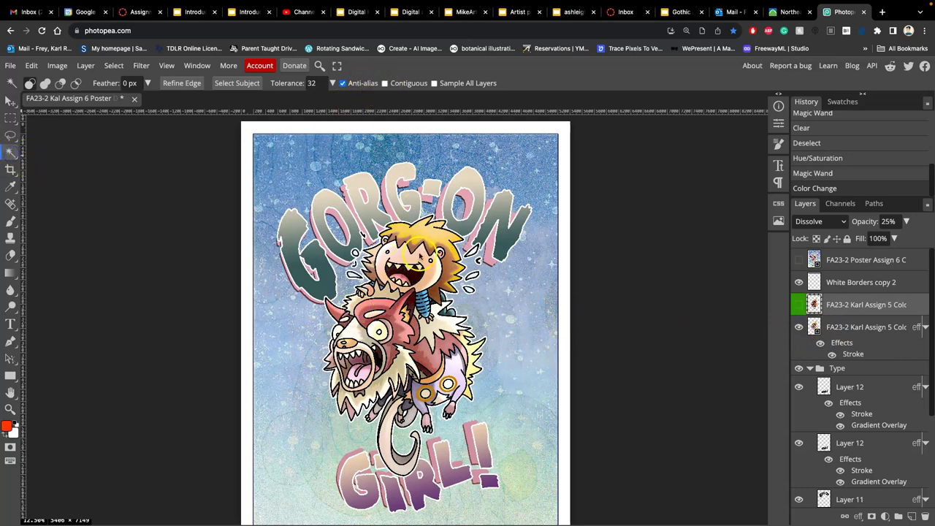
Step: Try a Magic Wand selection of the black outlines on the artwork copy at tolerance 18
{"action": "scroll", "coordinate": [419, 257], "scroll_direction": "up", "scroll_amount": 10}
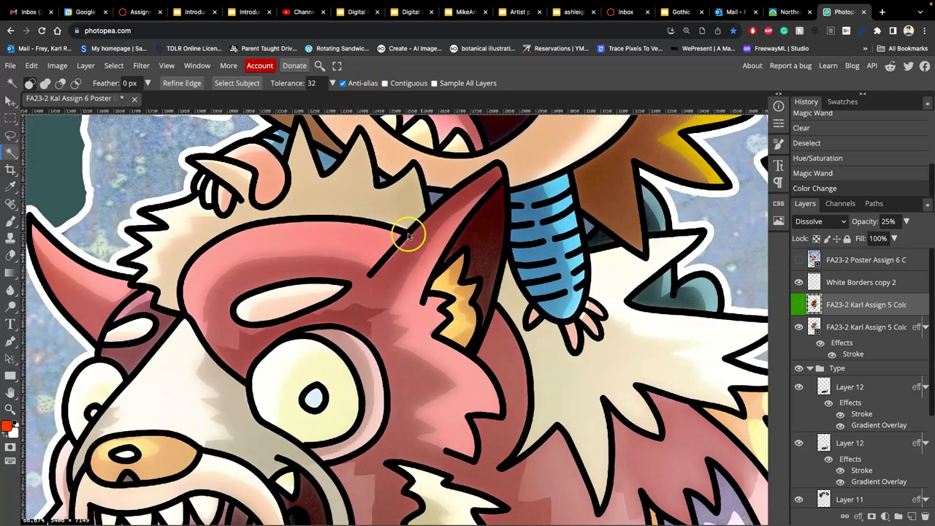
{"action": "left_click", "coordinate": [410, 233]}
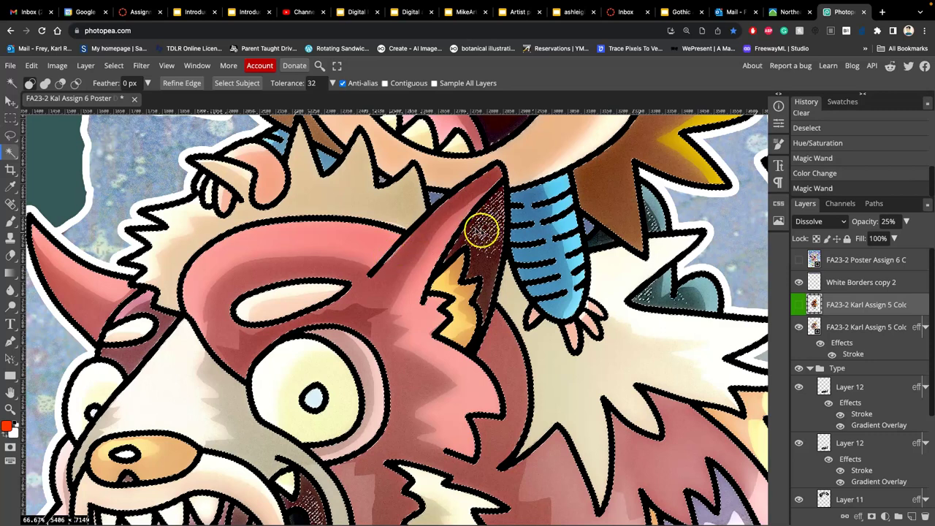
{"action": "left_click", "coordinate": [315, 82]}
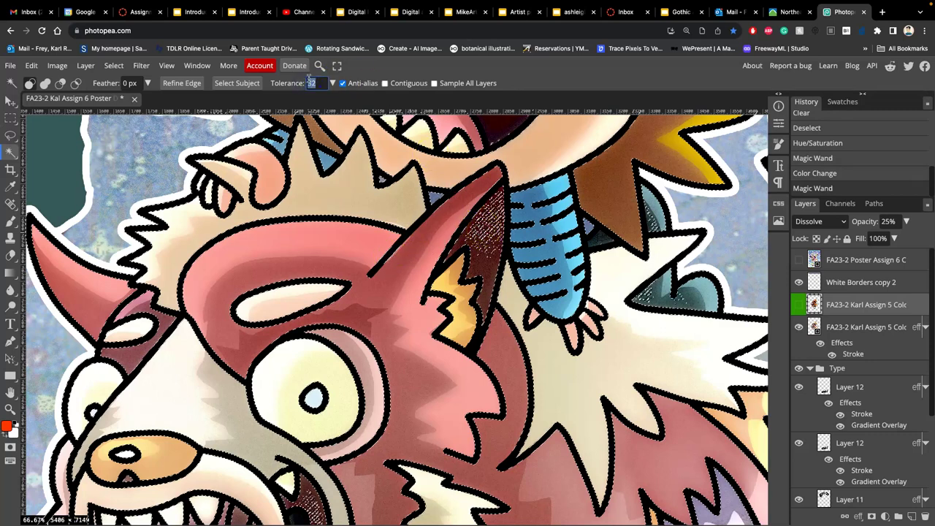
{"action": "left_click", "coordinate": [327, 165]}
{"action": "key", "text": "super+d"}
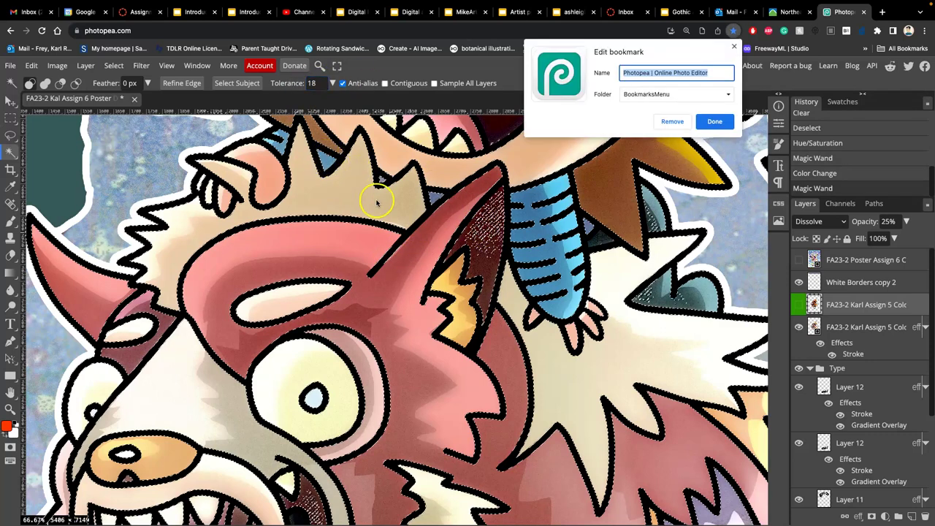
{"action": "left_click", "coordinate": [735, 46]}
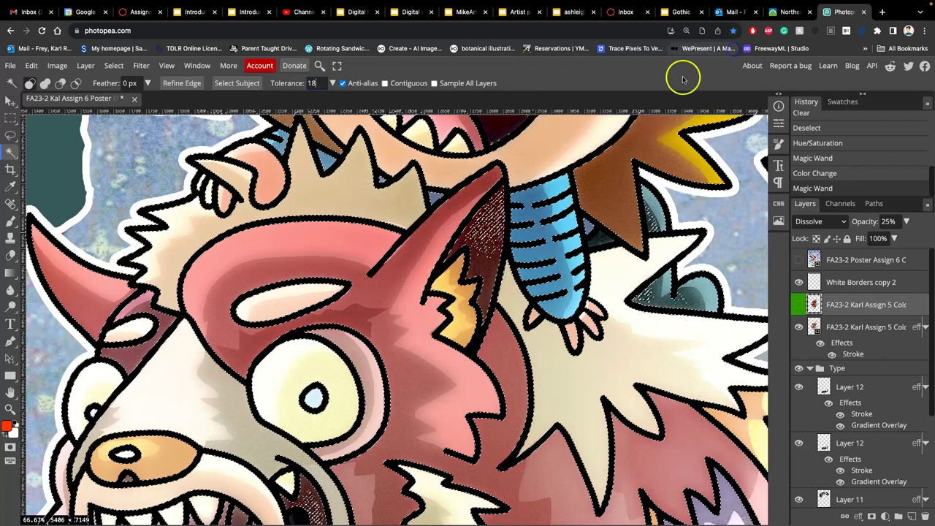
{"action": "left_click", "coordinate": [421, 221]}
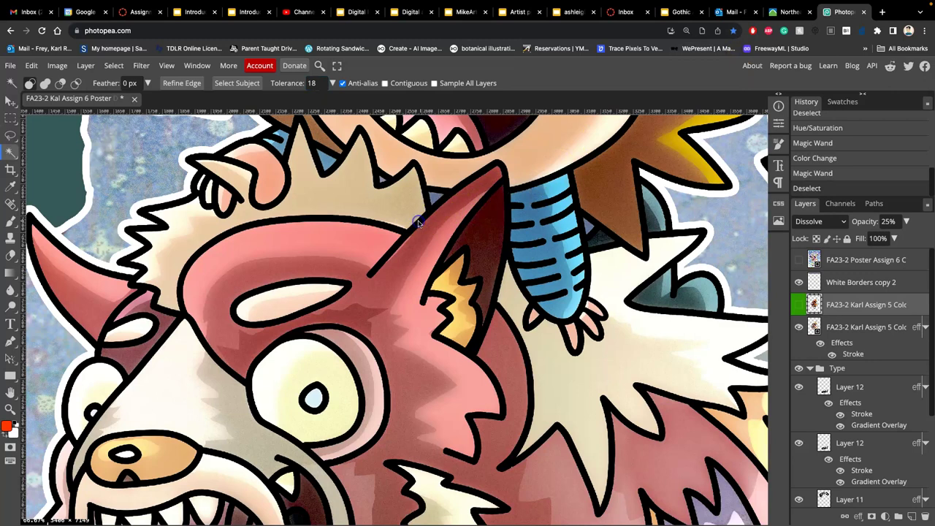
{"action": "left_click", "coordinate": [419, 222]}
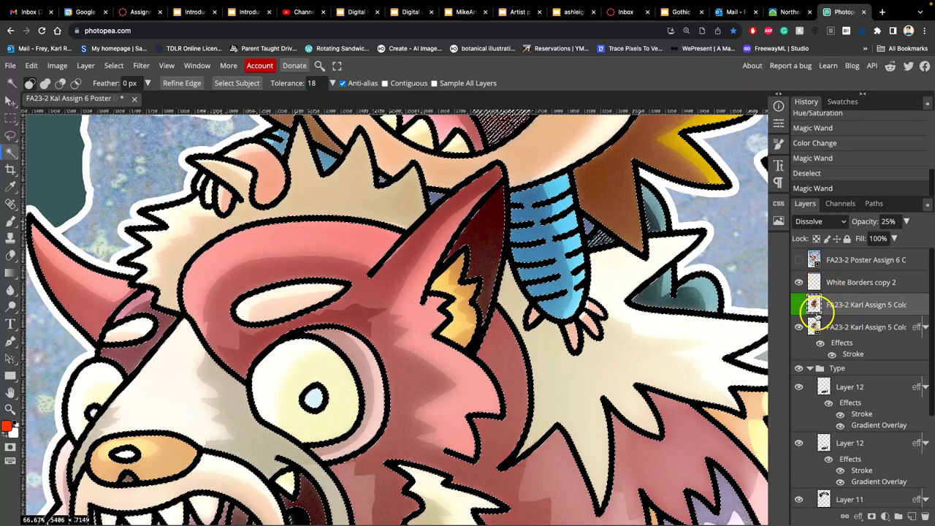
Step: Clear the selection and Magic Wand-select the black outlines on the lower character colour layer
{"action": "key", "text": "ctrl+d"}
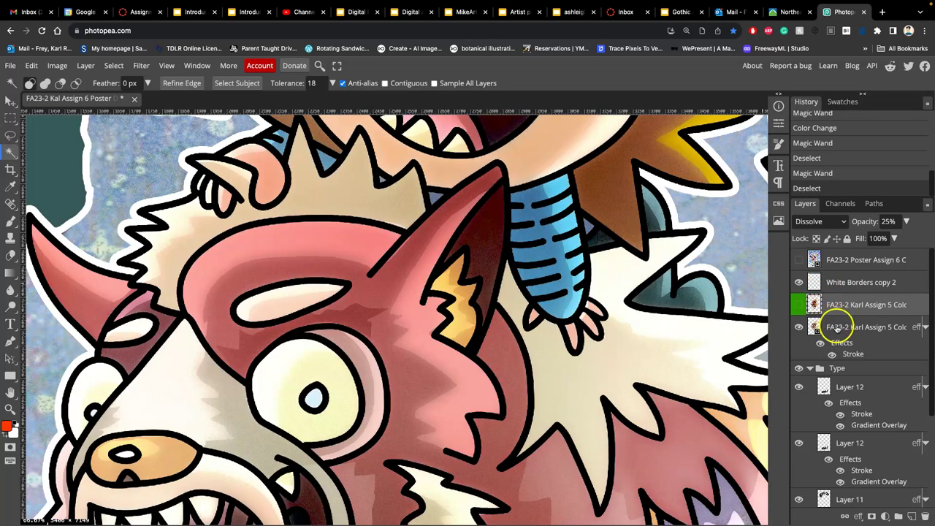
{"action": "left_click", "coordinate": [835, 328]}
{"action": "left_click", "coordinate": [548, 280]}
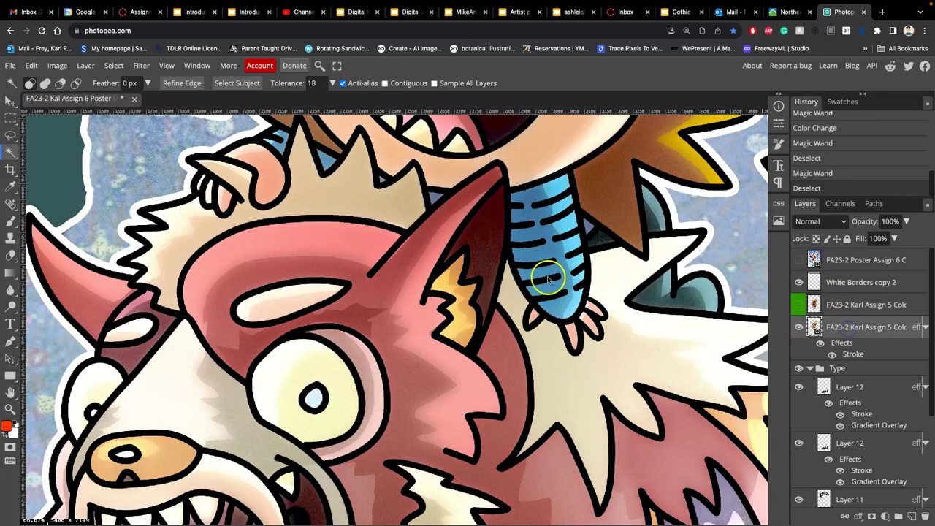
{"action": "left_click", "coordinate": [415, 230]}
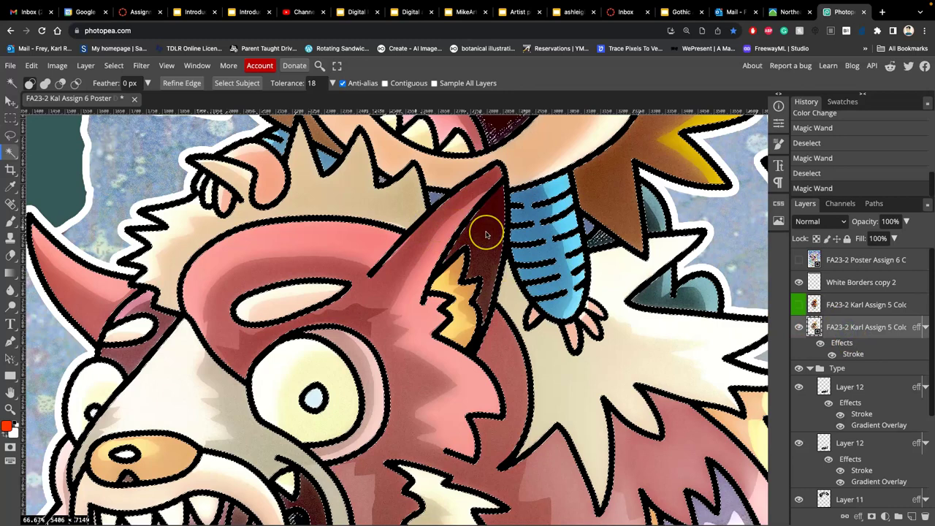
{"action": "scroll", "coordinate": [488, 235], "scroll_direction": "up", "scroll_amount": 2}
{"action": "scroll", "coordinate": [488, 235], "scroll_direction": "up", "scroll_amount": 4}
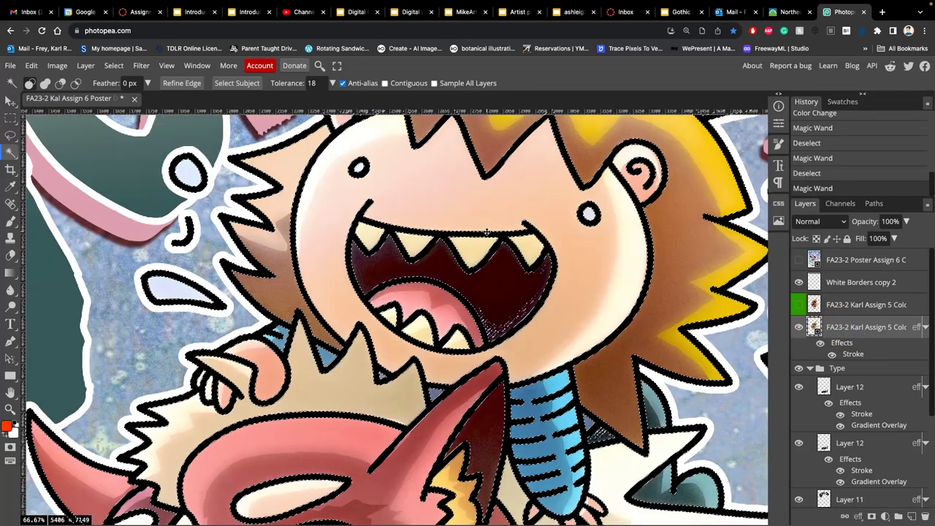
{"action": "scroll", "coordinate": [488, 235], "scroll_direction": "down", "scroll_amount": 3}
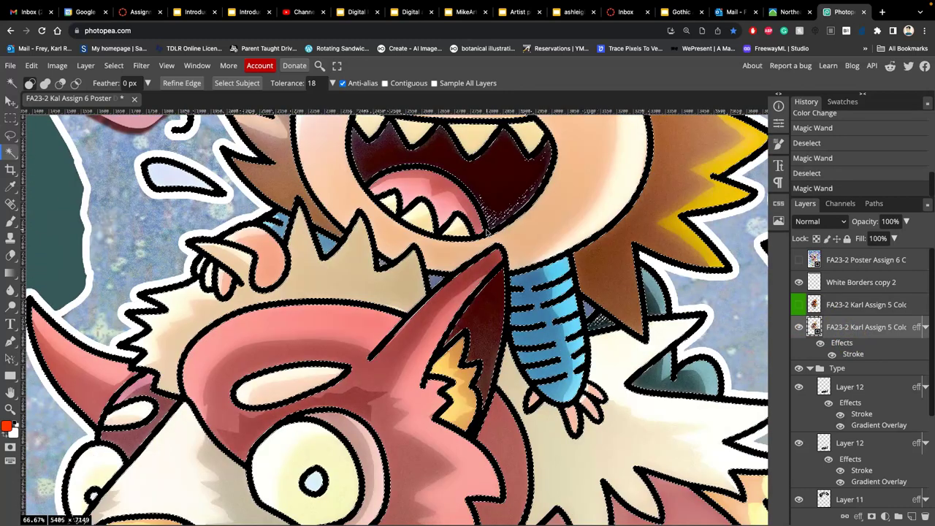
Step: Copy the outlines to a new layer, turn off its stroke effect, and rename it Touch-Ups
{"action": "key", "text": "ctrl+j"}
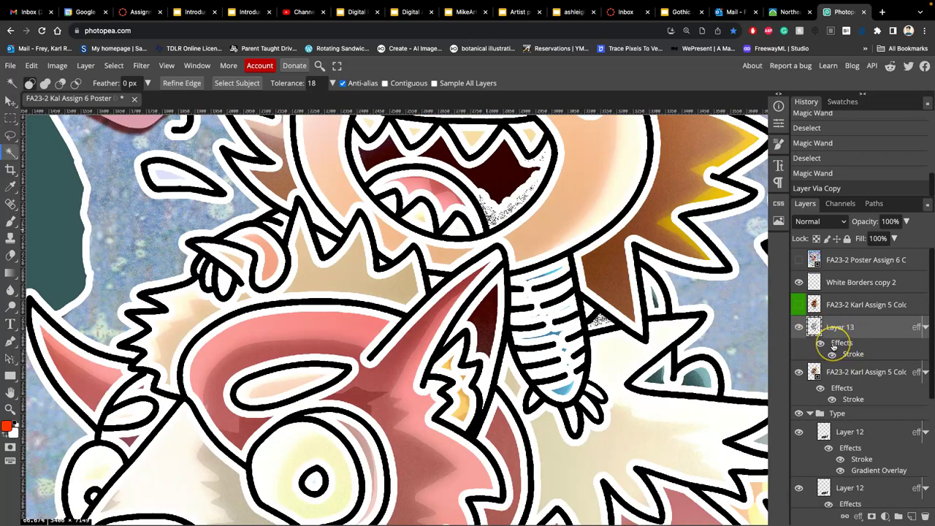
{"action": "key", "text": "ctrl+minus"}
{"action": "key", "text": "ctrl+minus"}
{"action": "key", "text": "ctrl+minus"}
{"action": "key", "text": "ctrl+minus"}
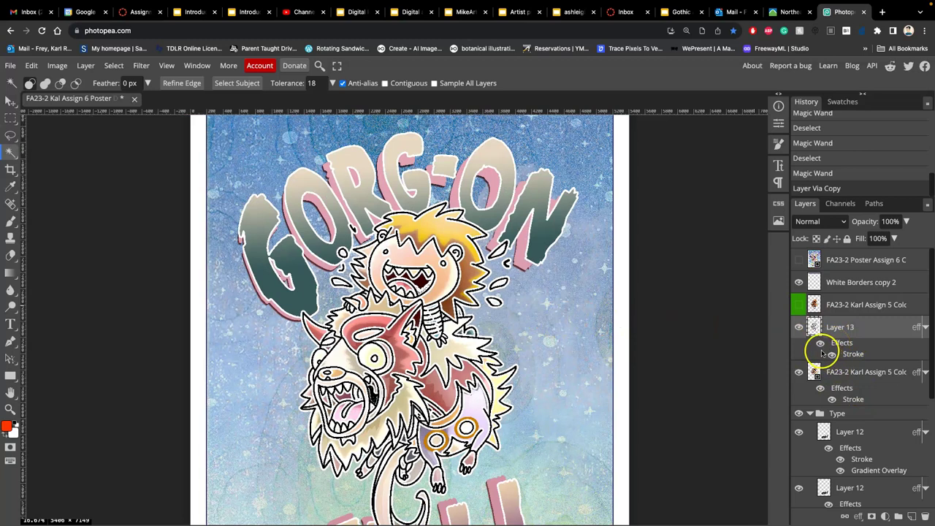
{"action": "left_click", "coordinate": [820, 343]}
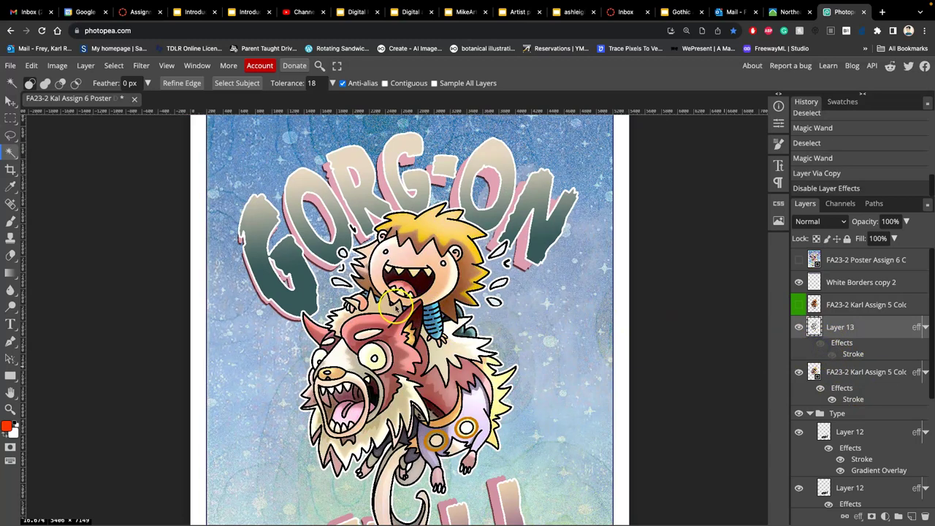
{"action": "scroll", "coordinate": [395, 307], "scroll_direction": "left", "scroll_amount": 1}
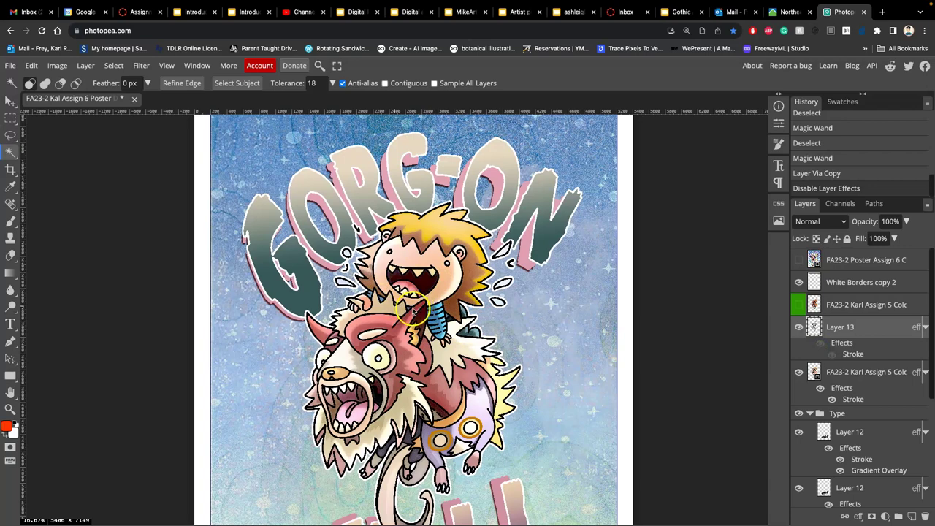
{"action": "scroll", "coordinate": [413, 310], "scroll_direction": "up", "scroll_amount": 5}
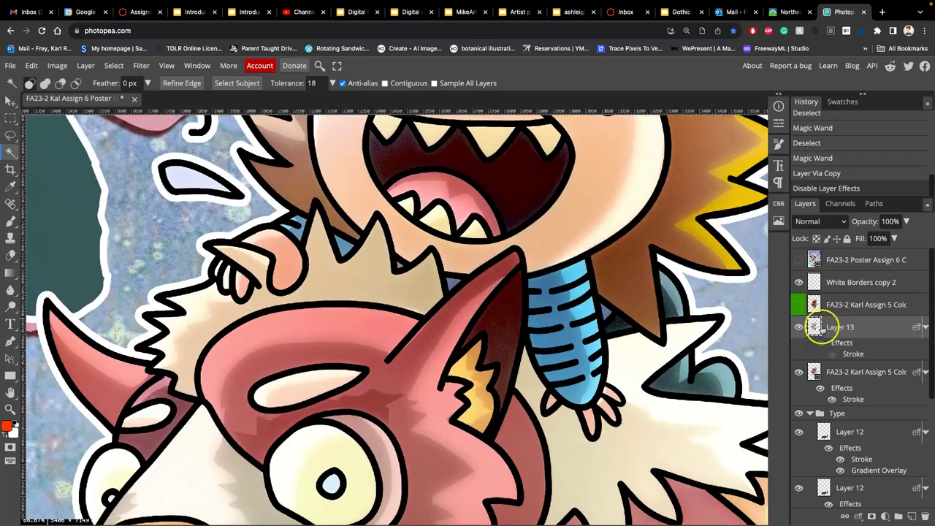
{"action": "double_click", "coordinate": [844, 328]}
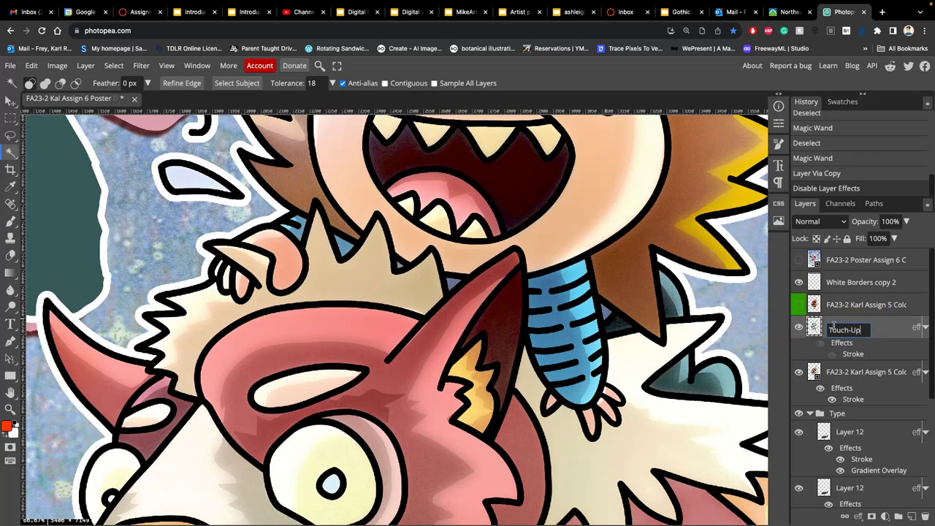
{"action": "left_click", "coordinate": [882, 326]}
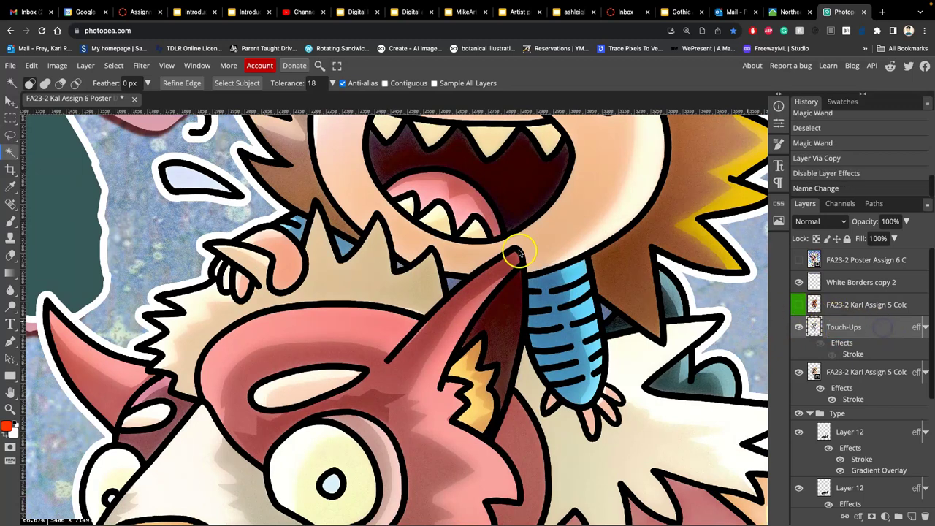
{"action": "scroll", "coordinate": [384, 264], "scroll_direction": "down", "scroll_amount": 8}
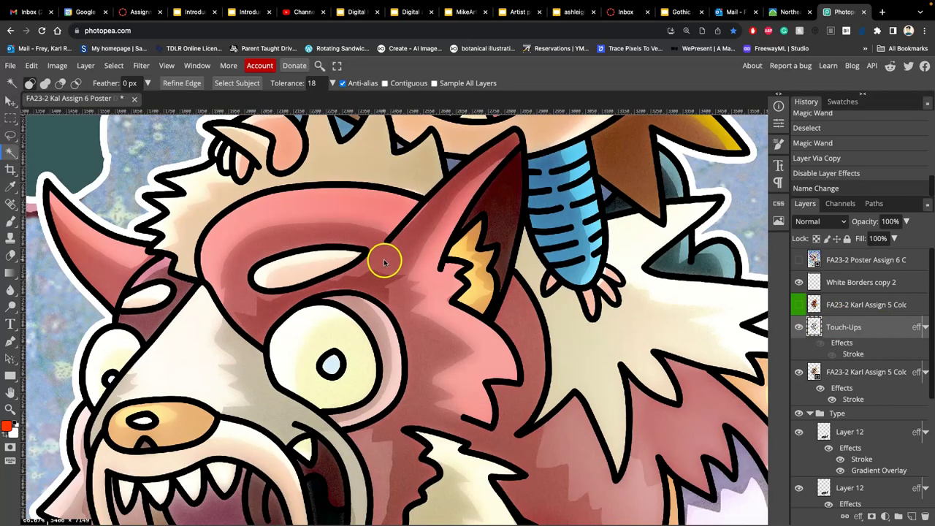
Step: Switch to the Brush tool and choose the large round hard 76 px preset
{"action": "scroll", "coordinate": [378, 267], "scroll_direction": "down", "scroll_amount": 5}
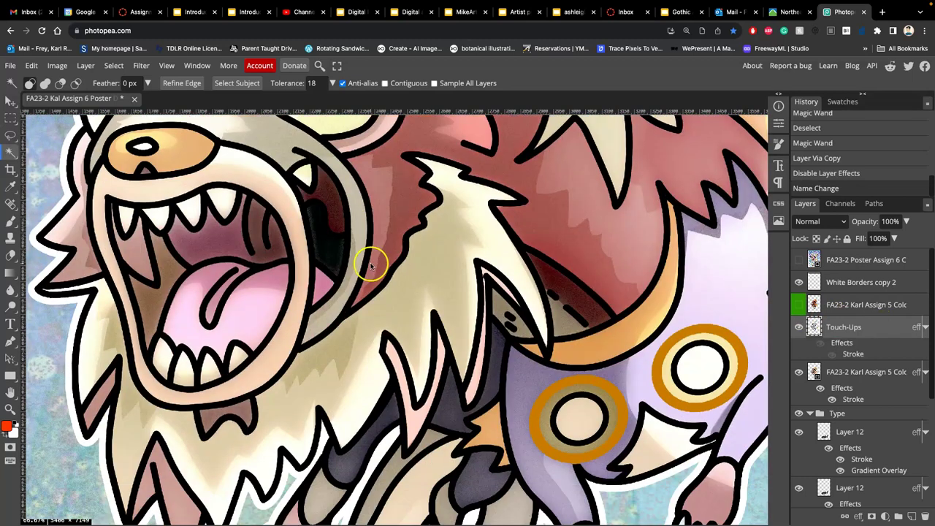
{"action": "scroll", "coordinate": [280, 313], "scroll_direction": "down", "scroll_amount": 2}
{"action": "scroll", "coordinate": [279, 313], "scroll_direction": "right", "scroll_amount": 3}
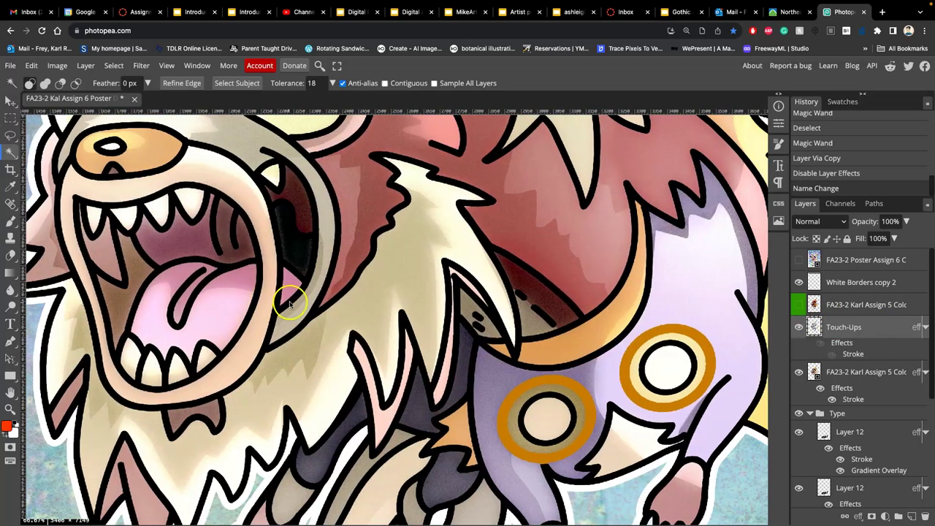
{"action": "scroll", "coordinate": [325, 301], "scroll_direction": "down", "scroll_amount": 1}
{"action": "scroll", "coordinate": [325, 300], "scroll_direction": "right", "scroll_amount": 4}
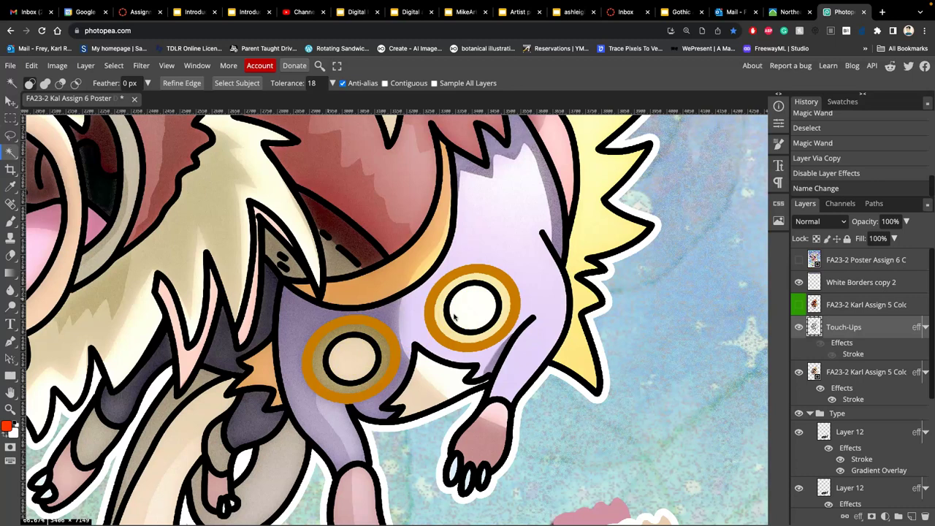
{"action": "left_click", "coordinate": [10, 222]}
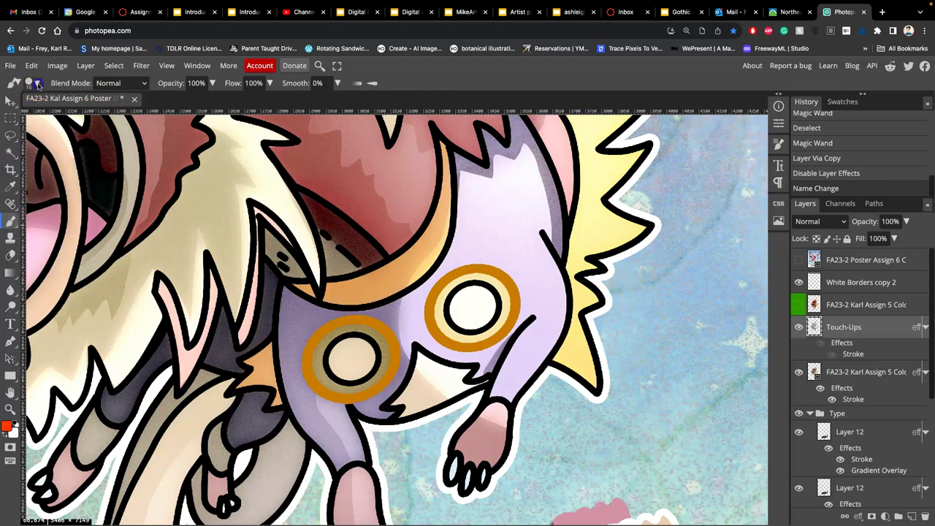
{"action": "left_click", "coordinate": [38, 84]}
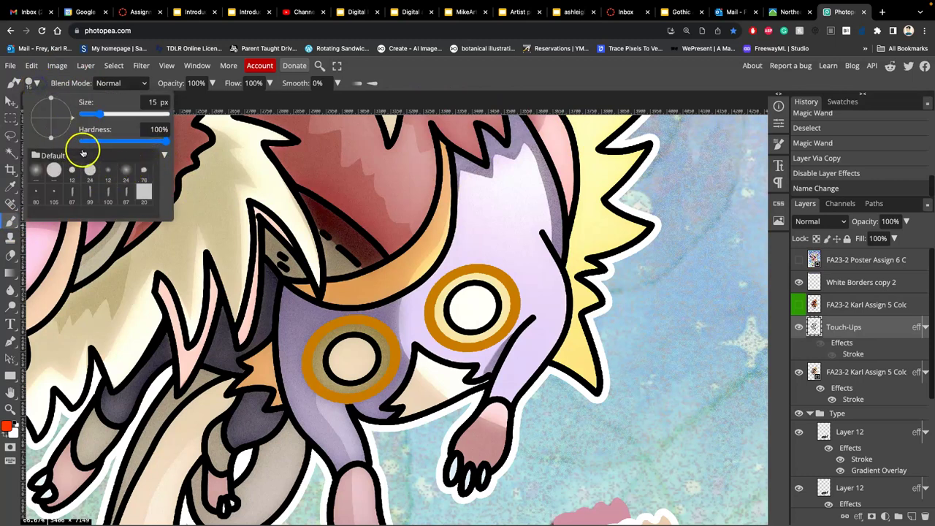
{"action": "left_click", "coordinate": [165, 156]}
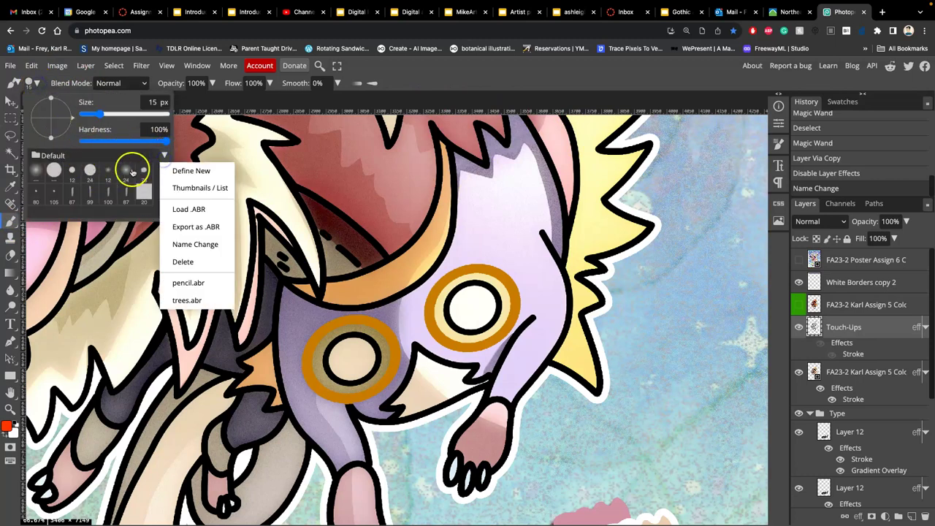
{"action": "left_click", "coordinate": [144, 171]}
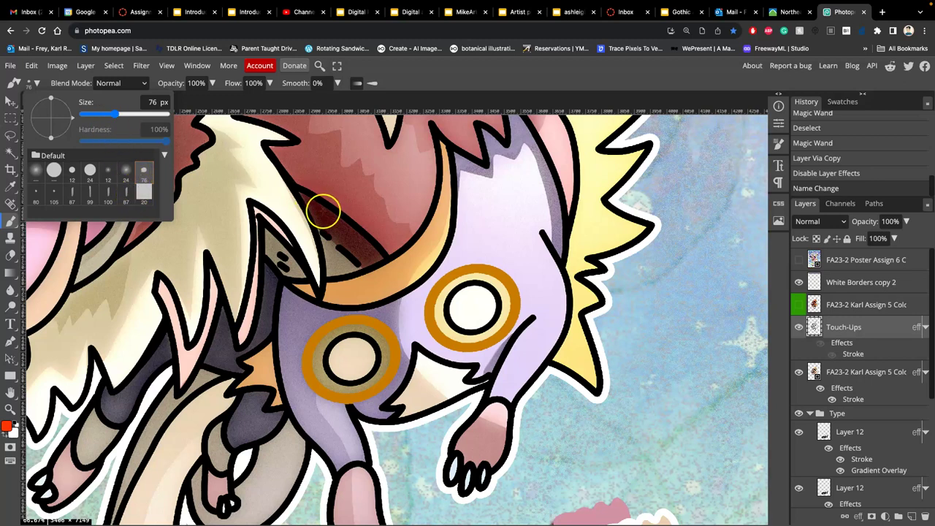
{"action": "left_click", "coordinate": [54, 170]}
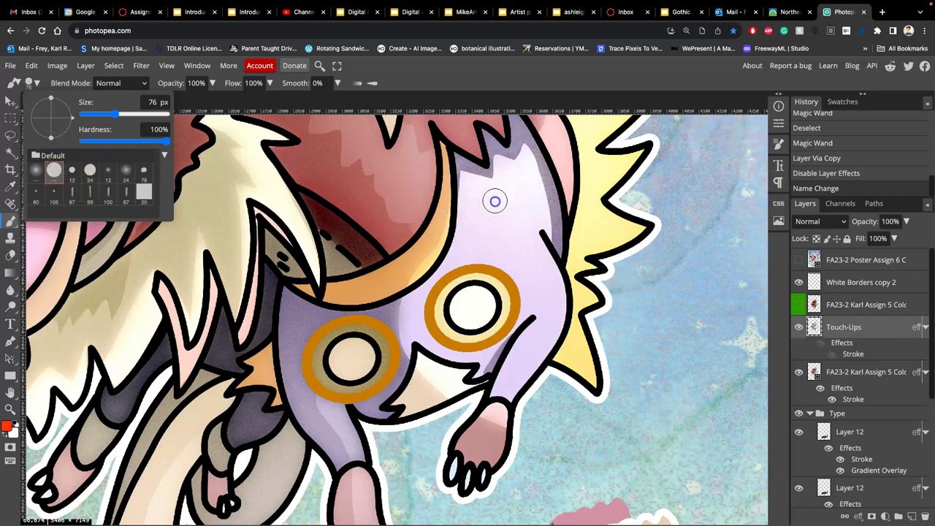
{"action": "left_click_drag", "start_coordinate": [495, 201], "coordinate": [570, 328]}
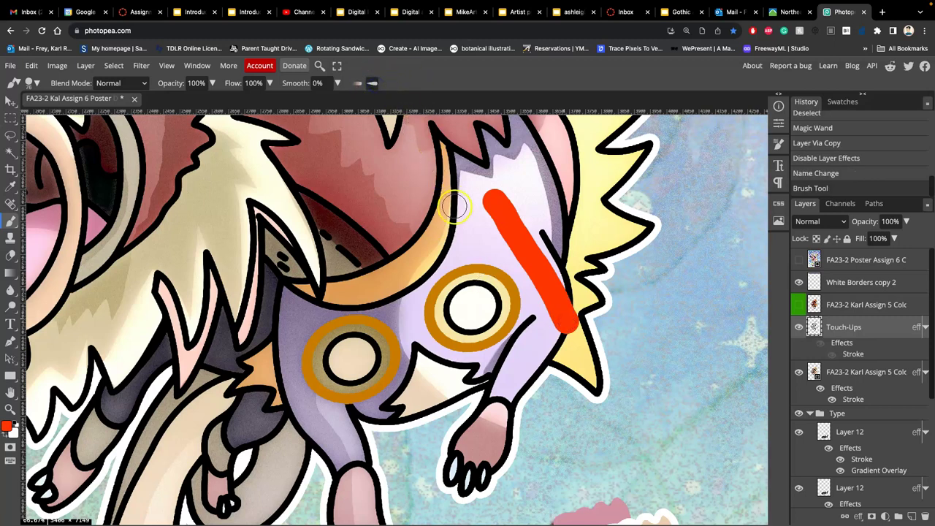
{"action": "mouse_move", "coordinate": [455, 207]}
{"action": "left_mouse_down"}
{"action": "mouse_move", "coordinate": [508, 303]}
{"action": "mouse_move", "coordinate": [460, 285]}
{"action": "mouse_move", "coordinate": [408, 311]}
{"action": "left_mouse_up"}
{"action": "left_click", "coordinate": [357, 83]}
{"action": "mouse_move", "coordinate": [497, 182]}
{"action": "left_mouse_down"}
{"action": "mouse_move", "coordinate": [549, 226]}
{"action": "mouse_move", "coordinate": [532, 152]}
{"action": "mouse_move", "coordinate": [524, 167]}
{"action": "mouse_move", "coordinate": [474, 154]}
{"action": "mouse_move", "coordinate": [456, 180]}
{"action": "mouse_move", "coordinate": [371, 175]}
{"action": "left_mouse_up"}
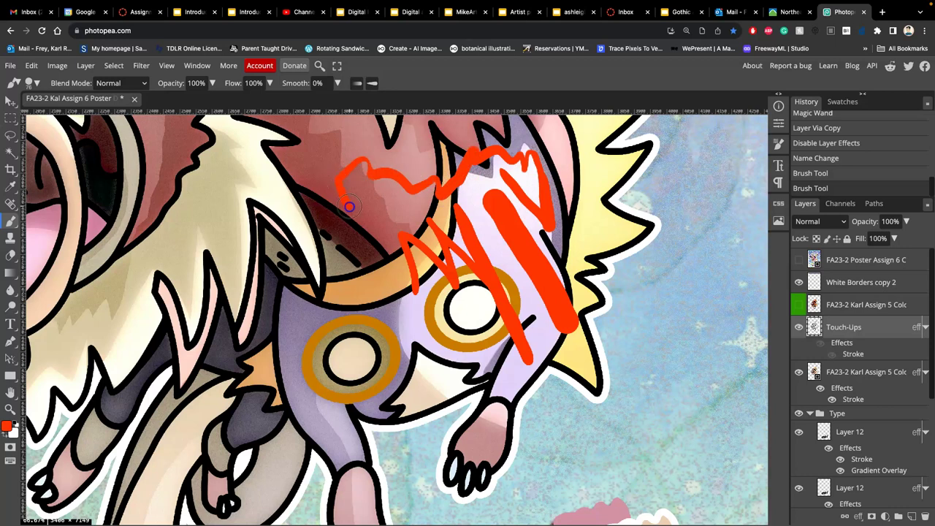
{"action": "left_click_drag", "start_coordinate": [350, 208], "coordinate": [365, 232]}
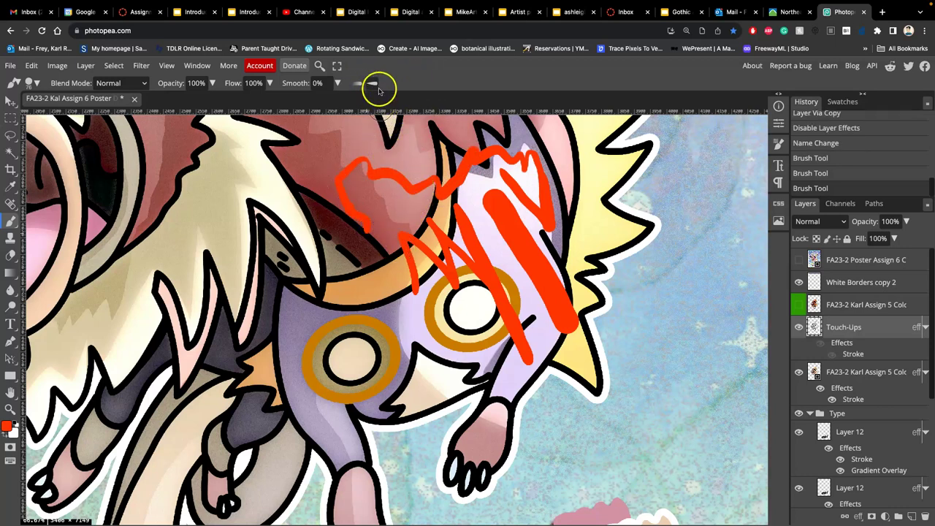
{"action": "mouse_move", "coordinate": [453, 179]}
{"action": "left_mouse_down"}
{"action": "mouse_move", "coordinate": [426, 176]}
{"action": "mouse_move", "coordinate": [441, 195]}
{"action": "mouse_move", "coordinate": [385, 184]}
{"action": "mouse_move", "coordinate": [386, 215]}
{"action": "mouse_move", "coordinate": [398, 233]}
{"action": "left_mouse_up"}
{"action": "mouse_move", "coordinate": [380, 271]}
{"action": "left_mouse_down"}
{"action": "mouse_move", "coordinate": [315, 175]}
{"action": "mouse_move", "coordinate": [261, 154]}
{"action": "mouse_move", "coordinate": [242, 184]}
{"action": "mouse_move", "coordinate": [217, 176]}
{"action": "mouse_move", "coordinate": [195, 229]}
{"action": "mouse_move", "coordinate": [176, 233]}
{"action": "mouse_move", "coordinate": [162, 253]}
{"action": "mouse_move", "coordinate": [149, 231]}
{"action": "mouse_move", "coordinate": [101, 259]}
{"action": "mouse_move", "coordinate": [95, 282]}
{"action": "mouse_move", "coordinate": [138, 350]}
{"action": "left_mouse_up"}
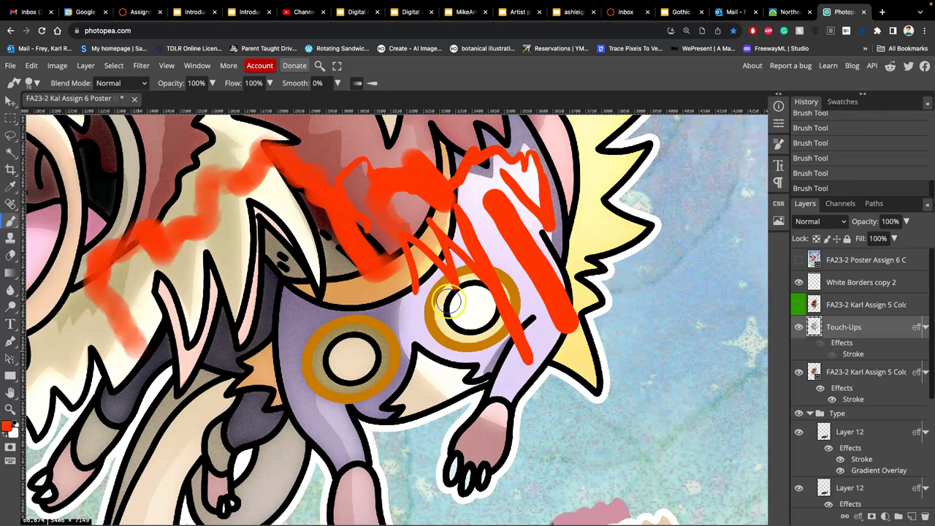
{"action": "left_click", "coordinate": [800, 304]}
{"action": "left_click", "coordinate": [842, 331]}
{"action": "key", "text": "ctrl+z"}
{"action": "key", "text": "ctrl+z"}
{"action": "key", "text": "ctrl+z"}
{"action": "key", "text": "ctrl+z"}
{"action": "key", "text": "ctrl+z"}
{"action": "key", "text": "ctrl+z"}
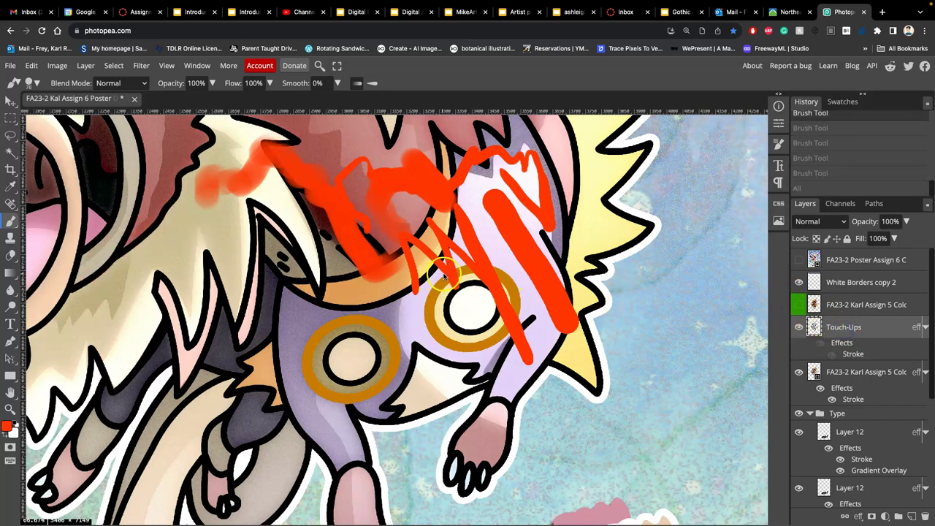
{"action": "key", "text": "ctrl+z"}
{"action": "key", "text": "ctrl+z"}
{"action": "key", "text": "ctrl+z"}
{"action": "key", "text": "ctrl+z"}
{"action": "key", "text": "ctrl+z"}
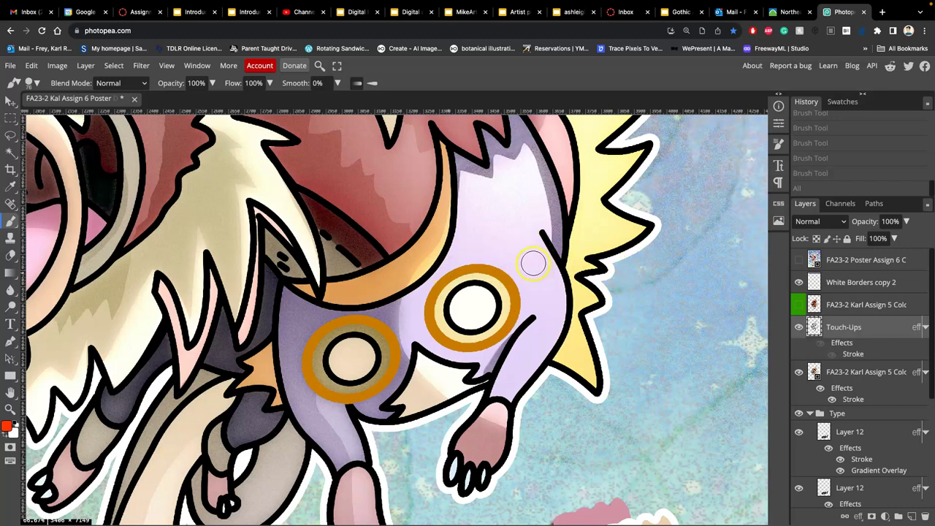
Step: Select the eye ring's white centre with the Magic Wand set to Contiguous
{"action": "left_click", "coordinate": [11, 152]}
{"action": "left_click", "coordinate": [385, 84]}
{"action": "left_click", "coordinate": [471, 307]}
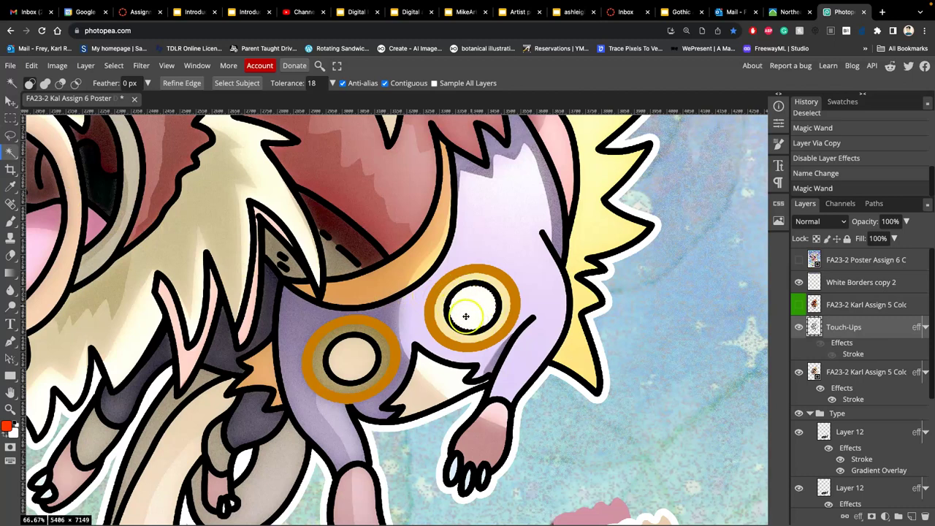
Step: Sample the eye ring's orange as the brush colour, and undo the test strokes in the upper eye
{"action": "left_click", "coordinate": [10, 221]}
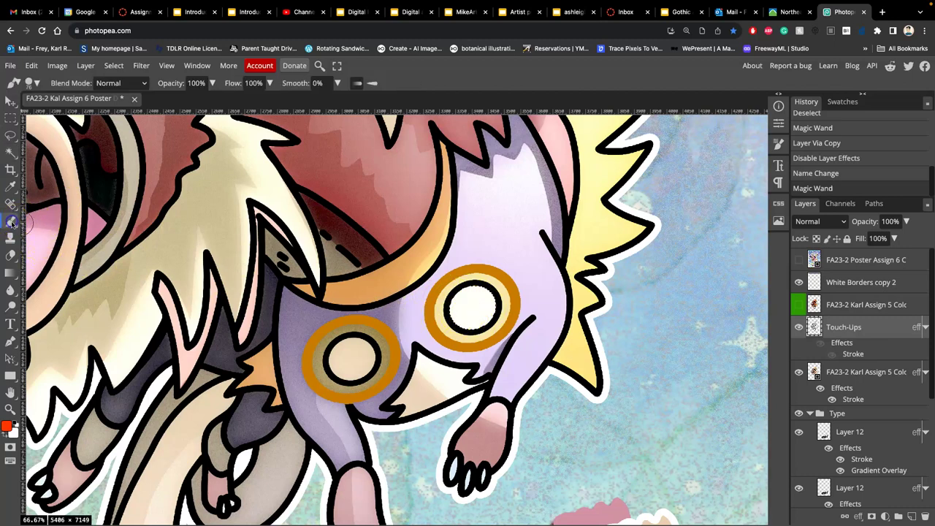
{"action": "left_click", "coordinate": [358, 291], "text": "alt"}
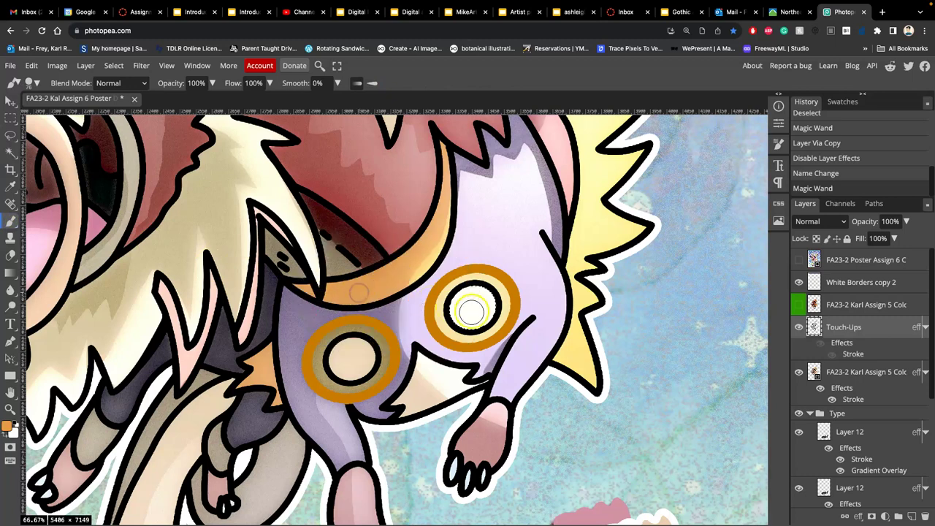
{"action": "mouse_move", "coordinate": [470, 309]}
{"action": "left_mouse_down"}
{"action": "mouse_move", "coordinate": [462, 298]}
{"action": "mouse_move", "coordinate": [475, 316]}
{"action": "left_mouse_up"}
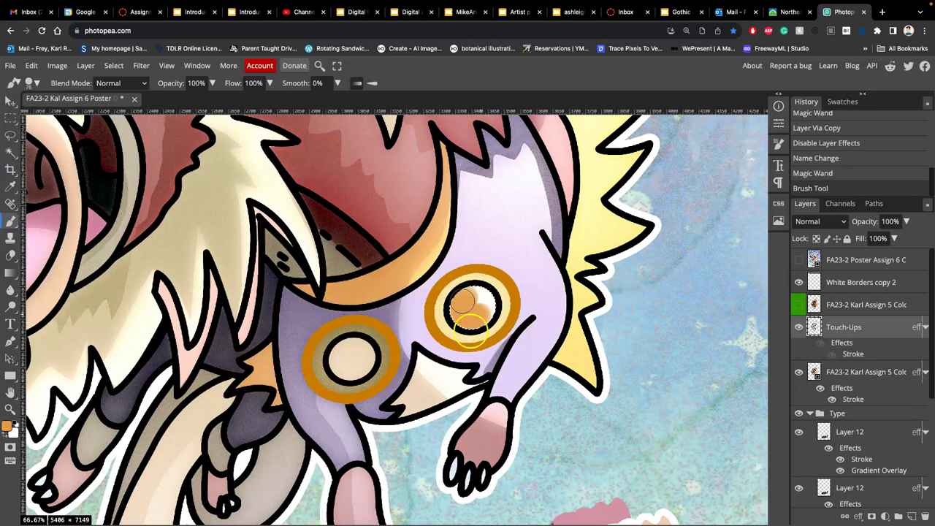
{"action": "key", "text": "ctrl+z"}
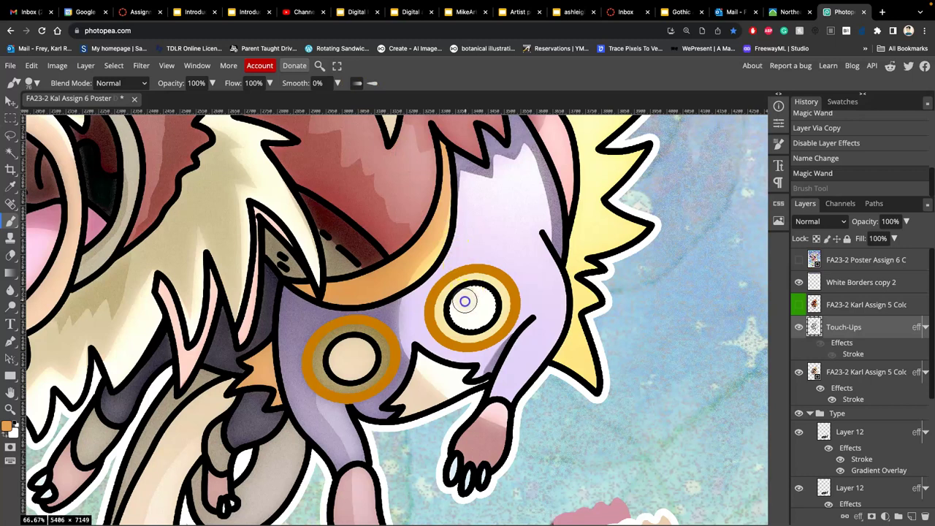
{"action": "mouse_move", "coordinate": [464, 309]}
{"action": "left_mouse_down"}
{"action": "mouse_move", "coordinate": [458, 324]}
{"action": "mouse_move", "coordinate": [473, 319]}
{"action": "left_mouse_up"}
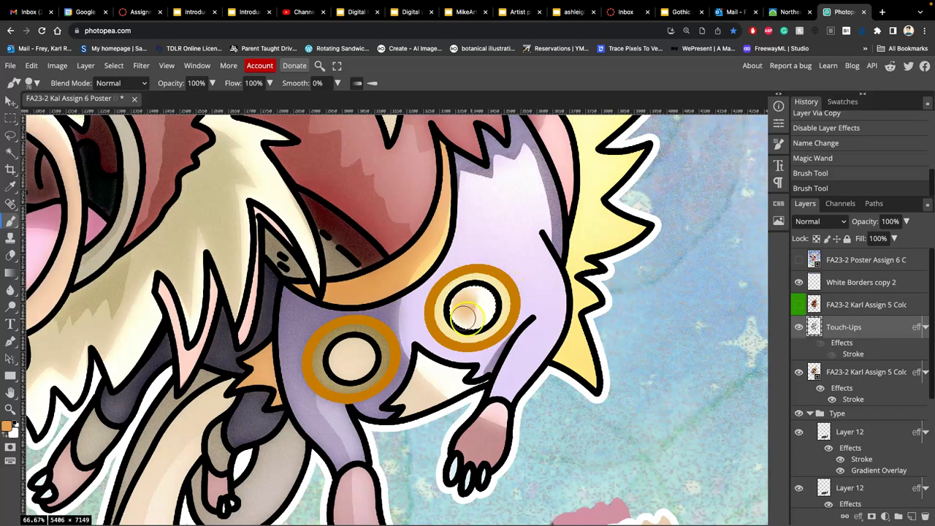
{"action": "key", "text": "ctrl+z"}
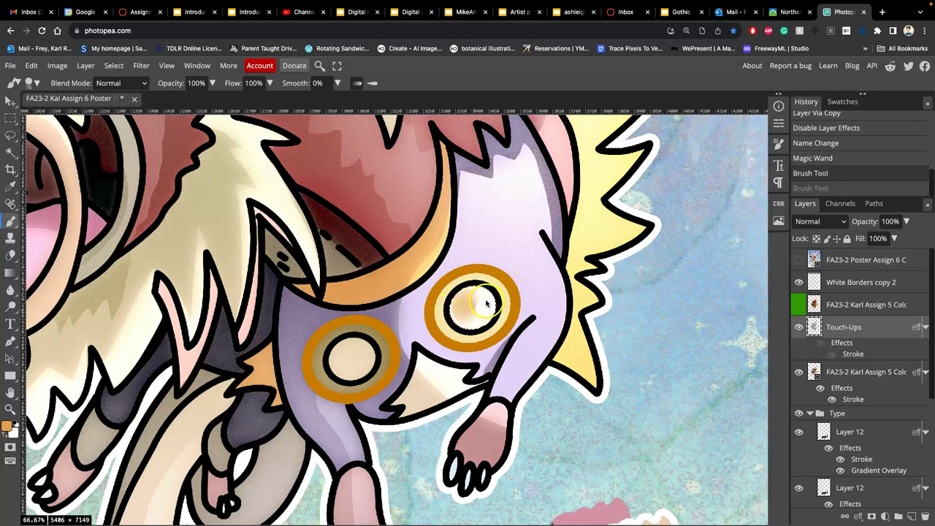
{"action": "key", "text": "ctrl+z"}
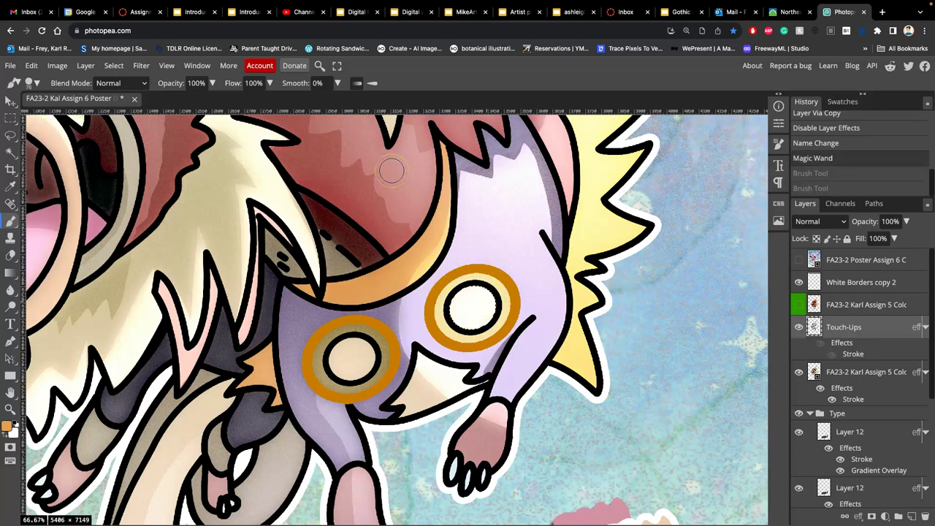
Step: Set brush flow to 54% and opacity to 49%, undoing the soft test stroke in the eye
{"action": "left_click", "coordinate": [269, 82]}
{"action": "left_click", "coordinate": [212, 82]}
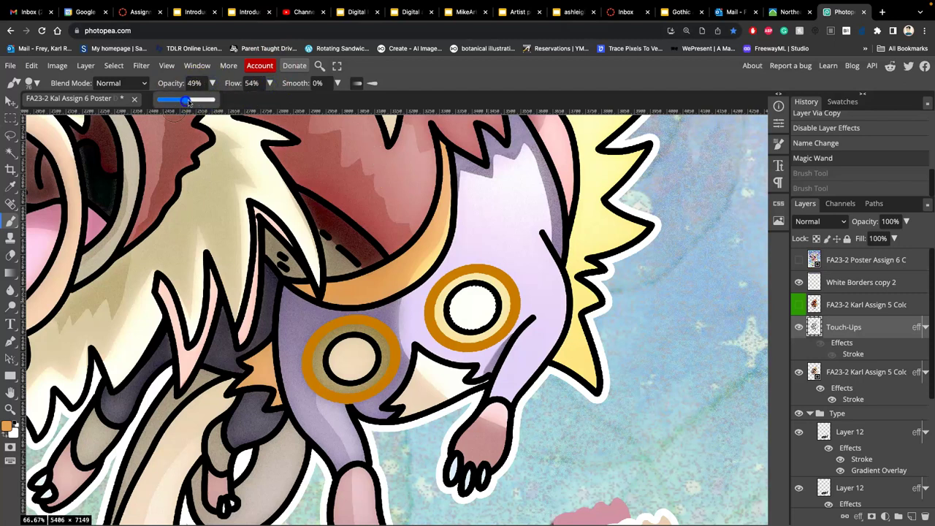
{"action": "left_click", "coordinate": [460, 311]}
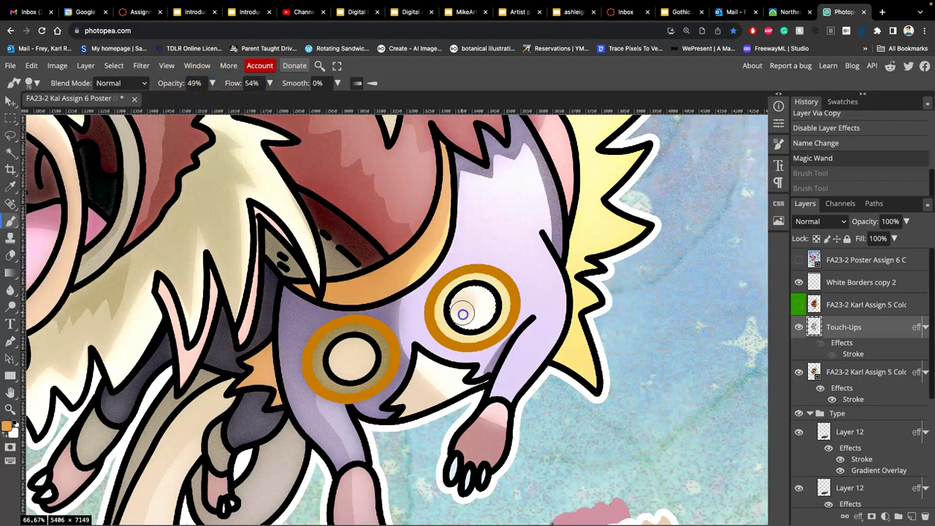
{"action": "left_click_drag", "start_coordinate": [464, 315], "coordinate": [475, 313]}
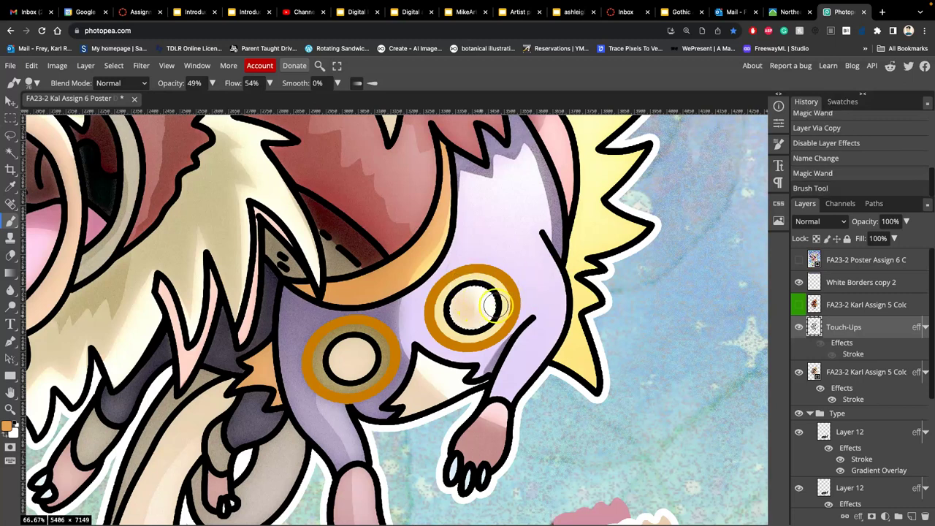
{"action": "left_click", "coordinate": [182, 82]}
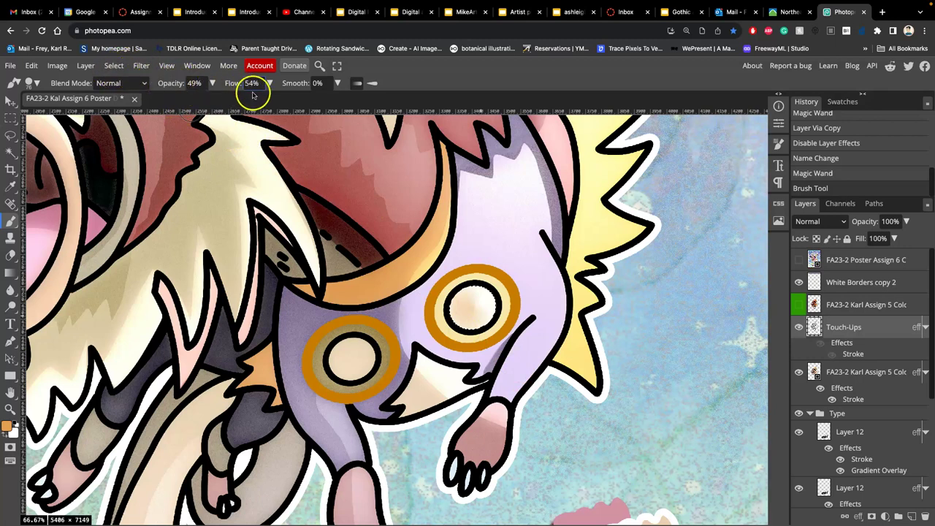
{"action": "left_click_drag", "start_coordinate": [474, 313], "coordinate": [480, 301]}
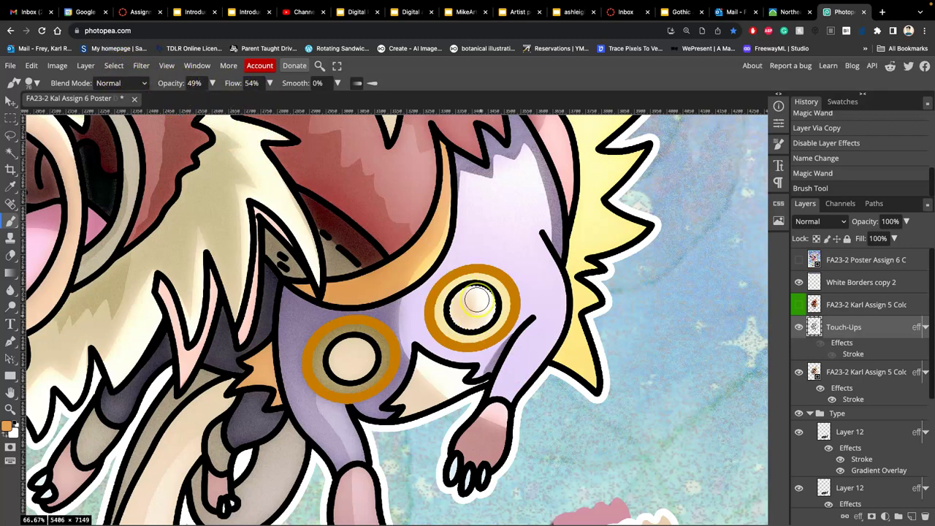
{"action": "key", "text": "ctrl+z"}
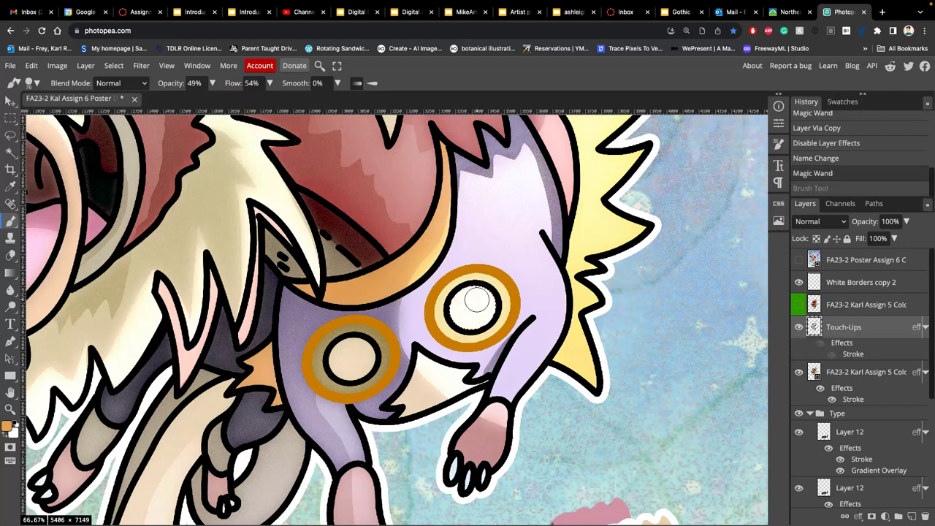
Step: Switch to the 87 px brush preset and undo the tint in the eye's white
{"action": "left_click", "coordinate": [36, 82]}
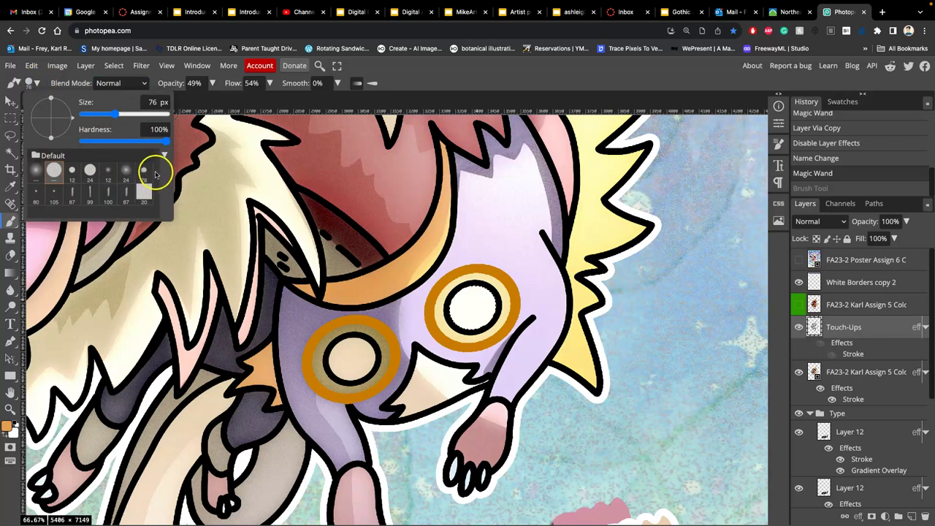
{"action": "left_click", "coordinate": [78, 194]}
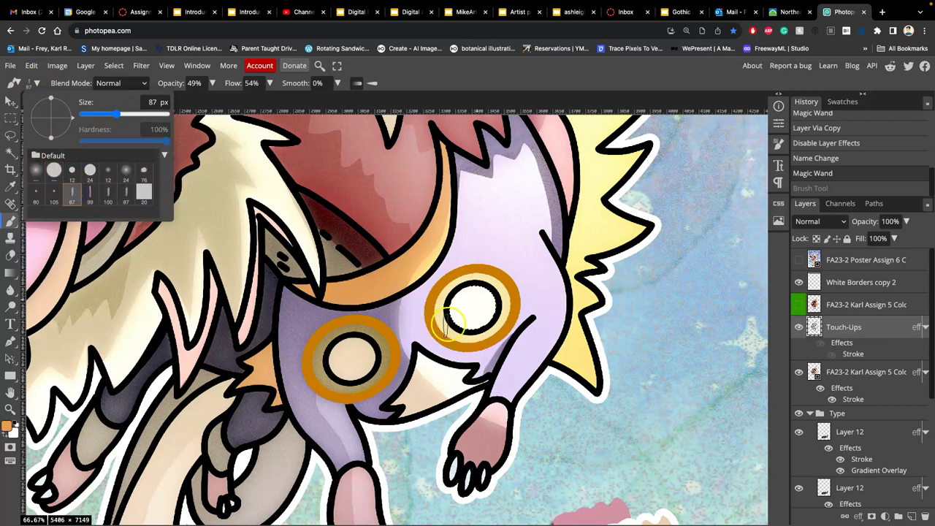
{"action": "left_click", "coordinate": [476, 307]}
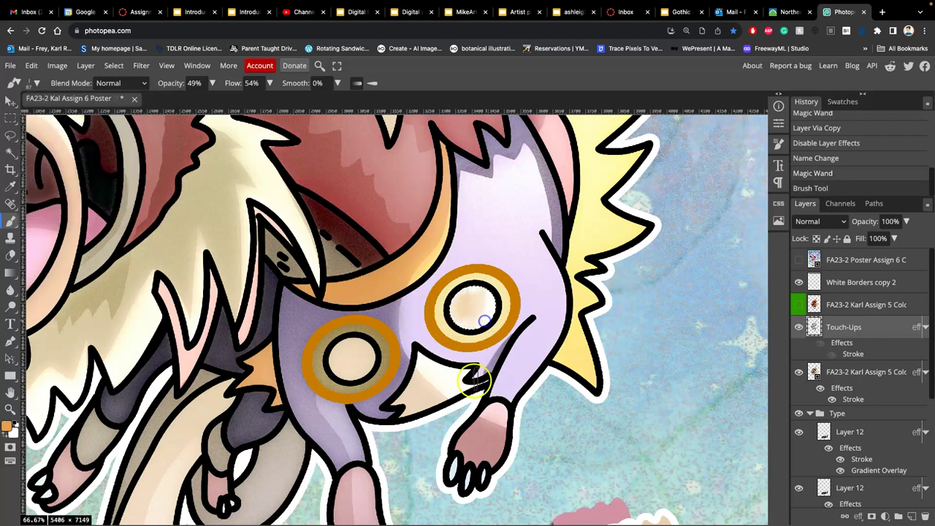
{"action": "key", "text": "ctrl+z"}
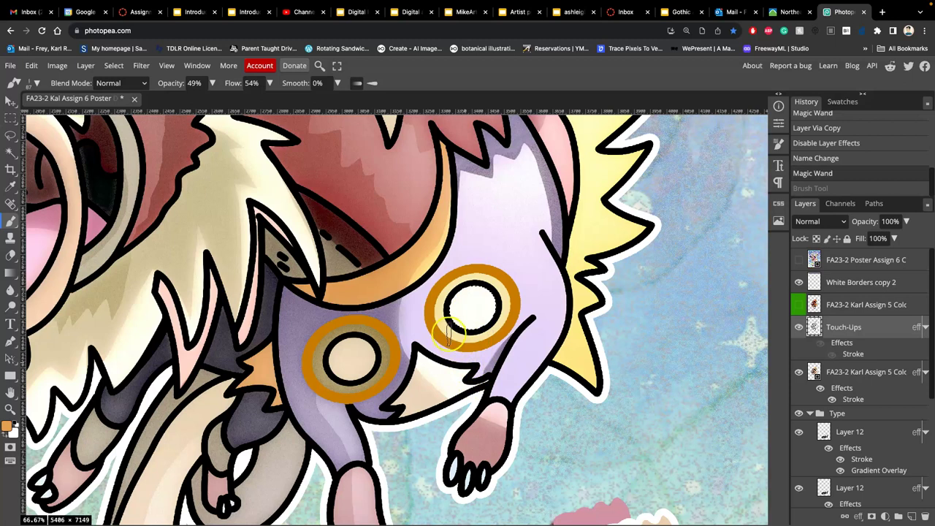
Step: In the Brush panel, pick the 76 px preset with a 92° angle and 28% spacing
{"action": "left_click", "coordinate": [779, 144]}
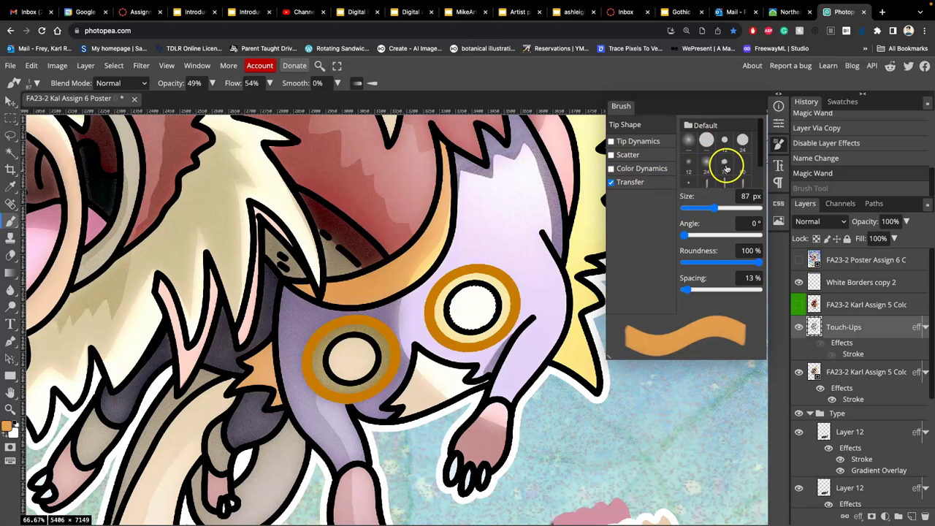
{"action": "left_click", "coordinate": [725, 162]}
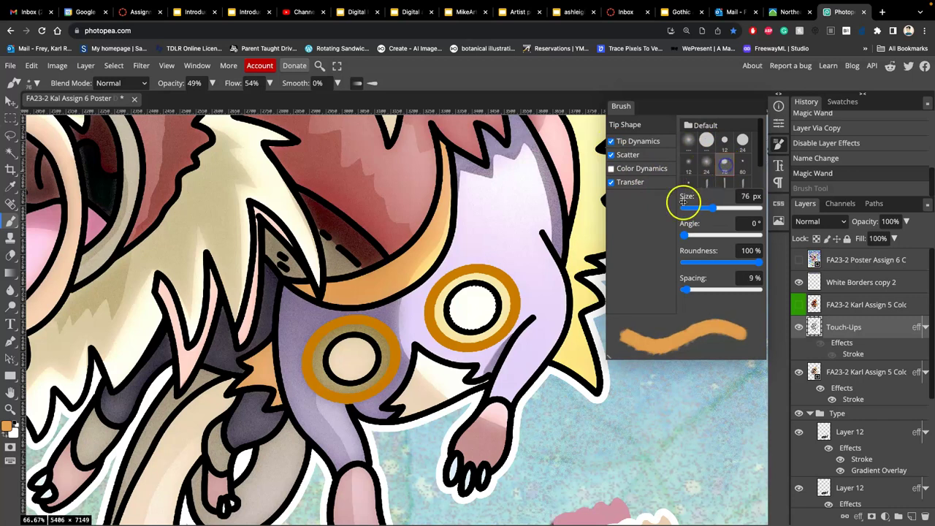
{"action": "left_click", "coordinate": [740, 166]}
{"action": "left_click", "coordinate": [725, 165]}
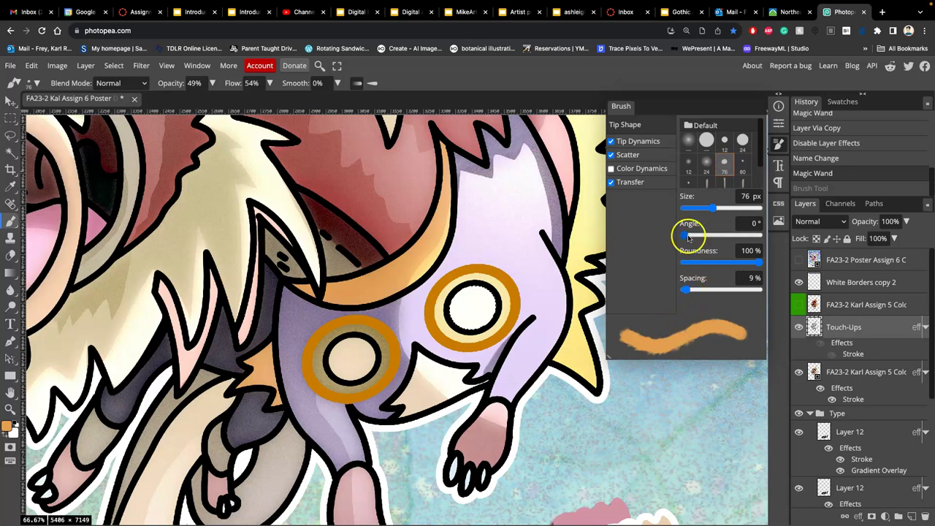
{"action": "left_click_drag", "start_coordinate": [685, 236], "coordinate": [704, 235]}
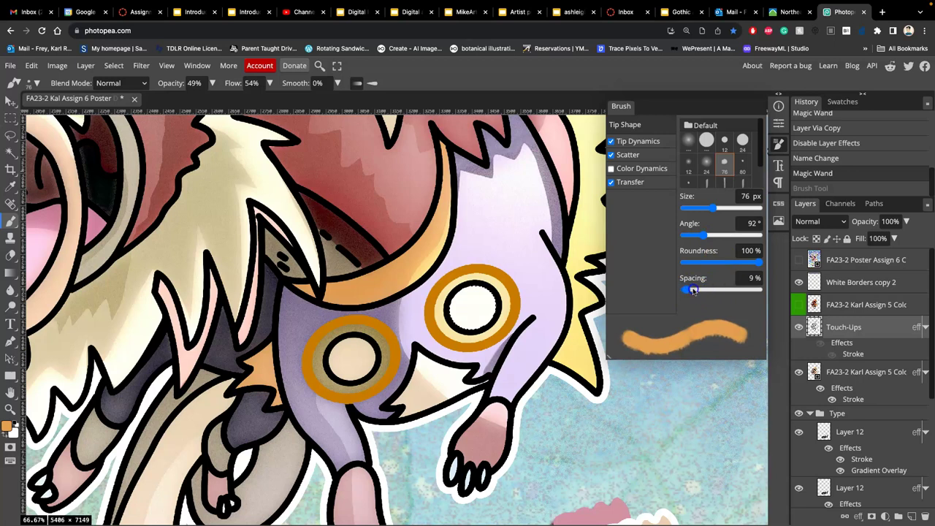
{"action": "mouse_move", "coordinate": [685, 288]}
{"action": "left_mouse_down"}
{"action": "mouse_move", "coordinate": [706, 291]}
{"action": "mouse_move", "coordinate": [691, 292]}
{"action": "left_mouse_up"}
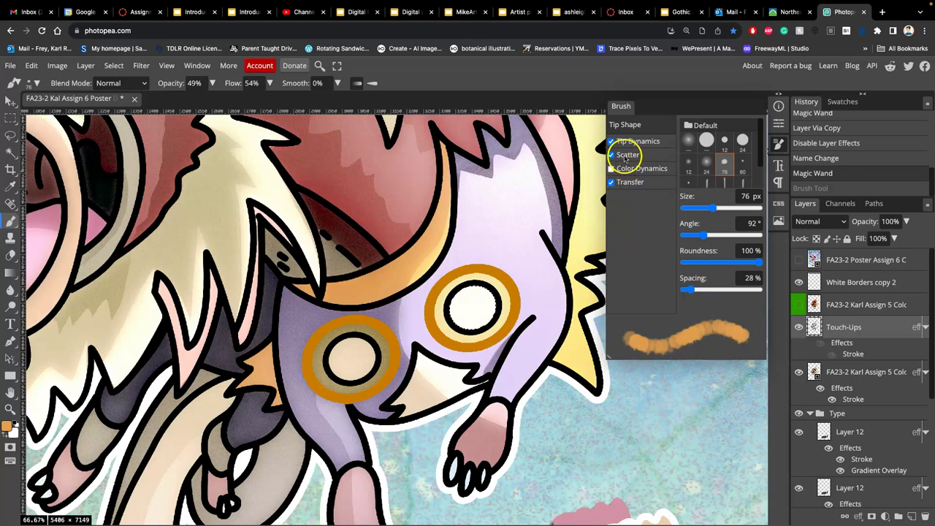
Step: Set Scatter position jitter to 64% and Tip Dynamics angle jitter to 42%
{"action": "left_click", "coordinate": [626, 156]}
{"action": "left_click_drag", "start_coordinate": [685, 139], "coordinate": [693, 166]}
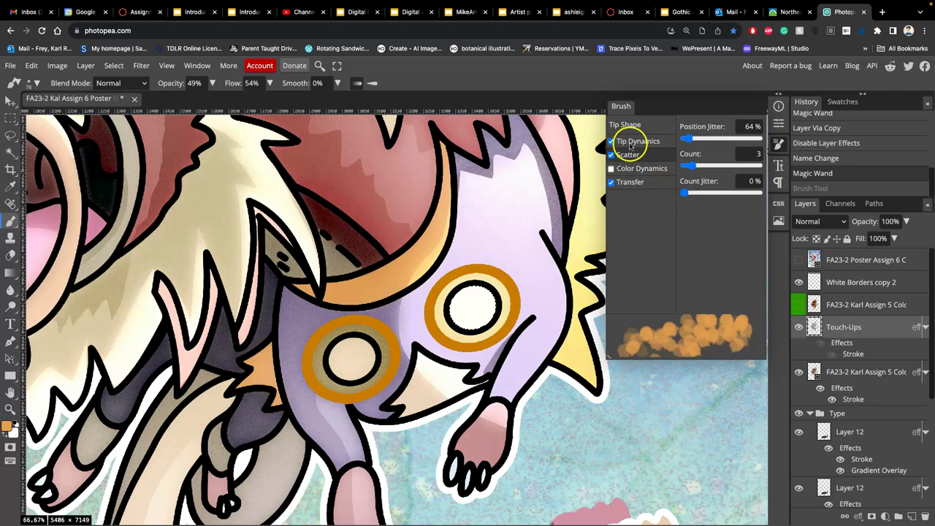
{"action": "left_click", "coordinate": [628, 143]}
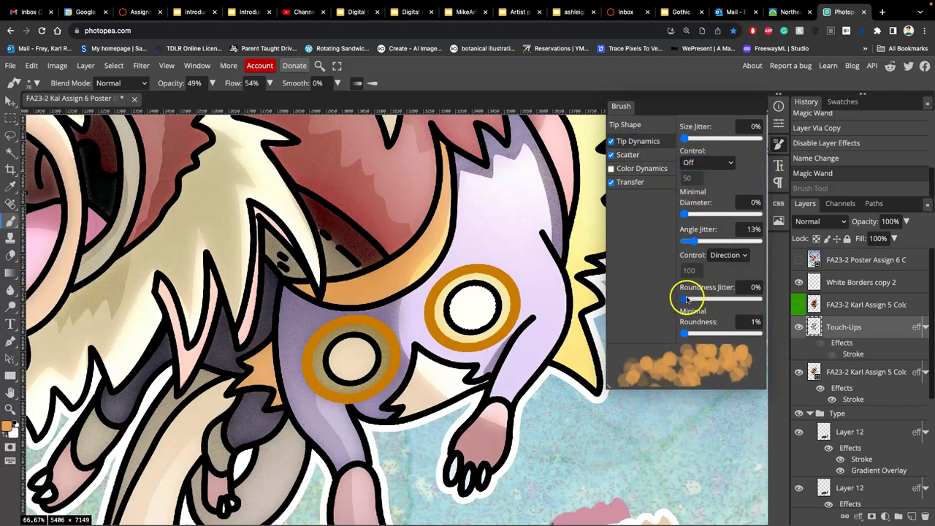
{"action": "mouse_move", "coordinate": [693, 240]}
{"action": "left_mouse_down"}
{"action": "mouse_move", "coordinate": [715, 240]}
{"action": "mouse_move", "coordinate": [705, 240]}
{"action": "left_mouse_up"}
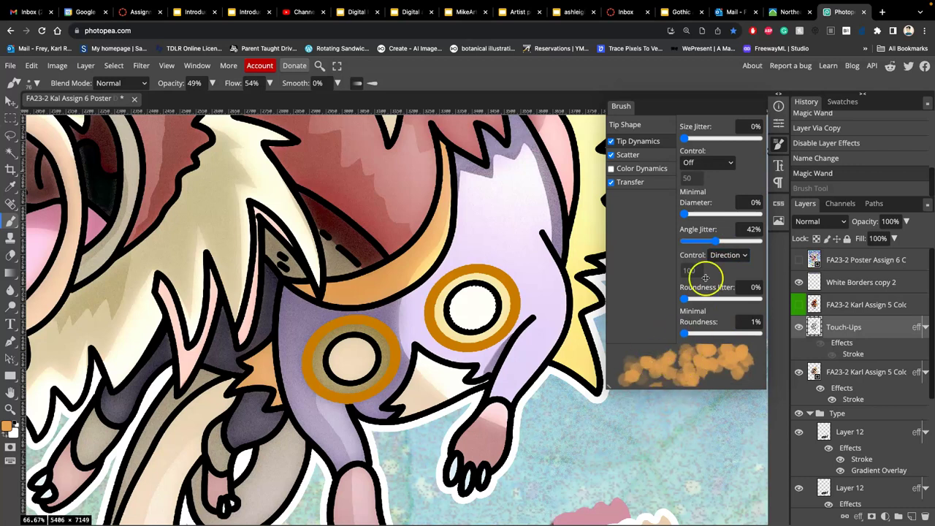
{"action": "left_click", "coordinate": [700, 163]}
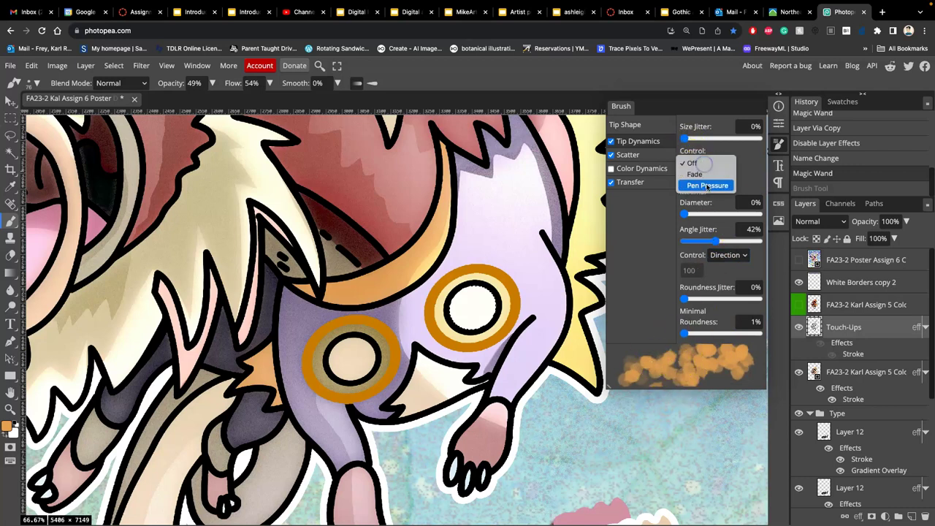